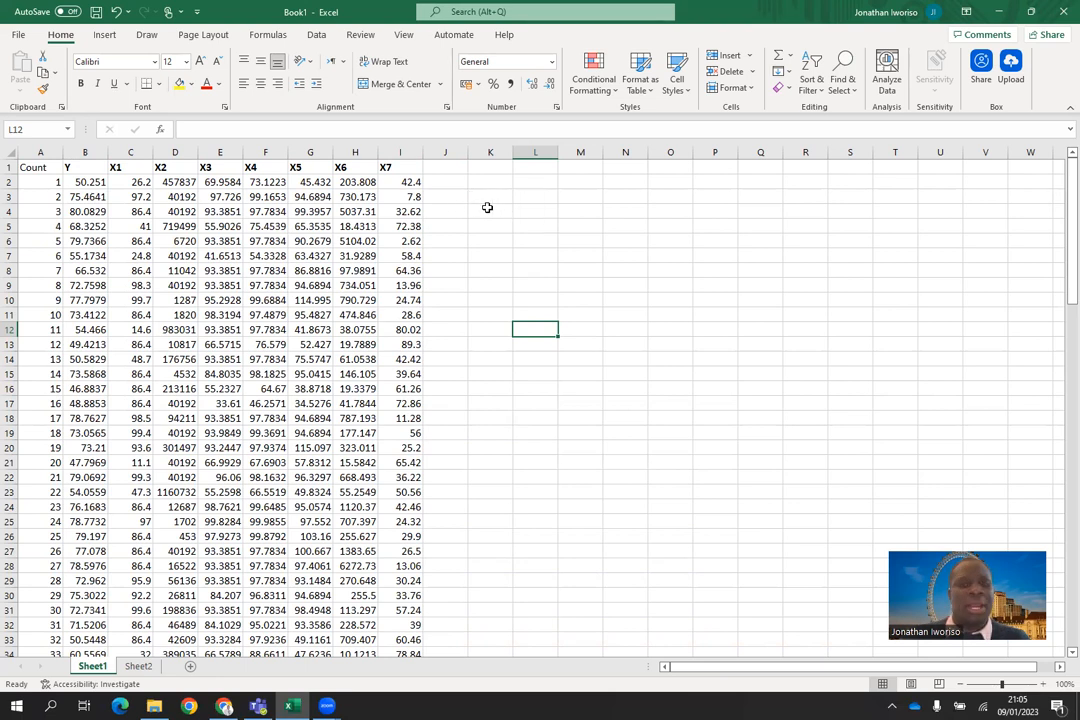
# Step: Open the Correlation tool from the data analysis tools
pyautogui.click(317, 35)
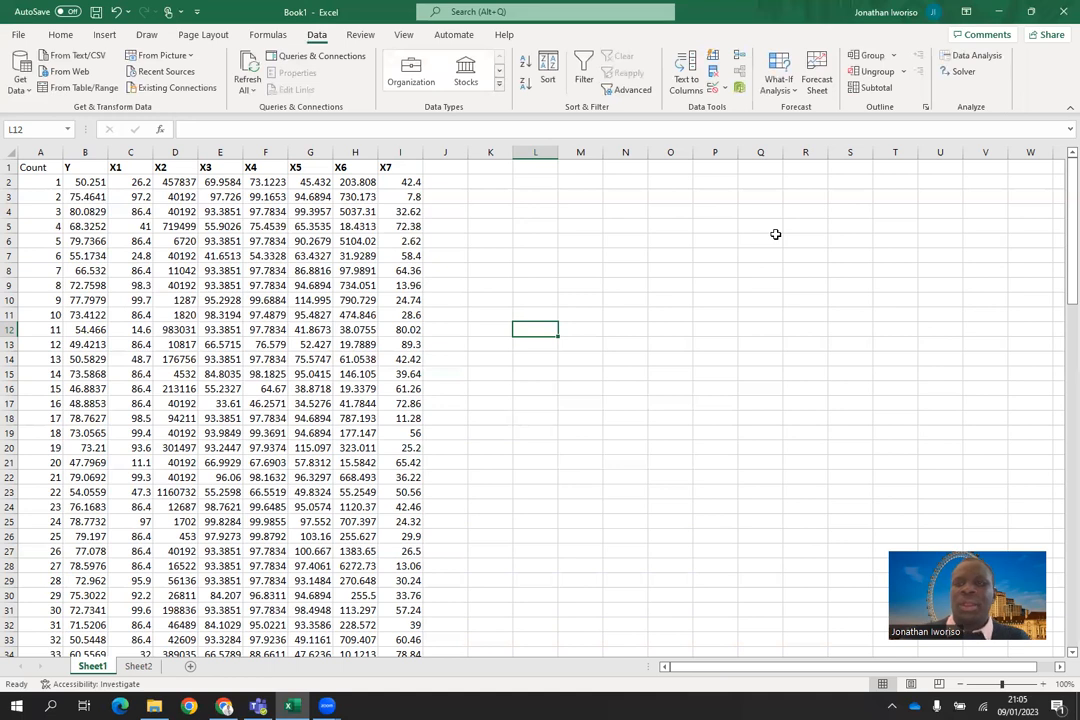
pyautogui.click(973, 57)
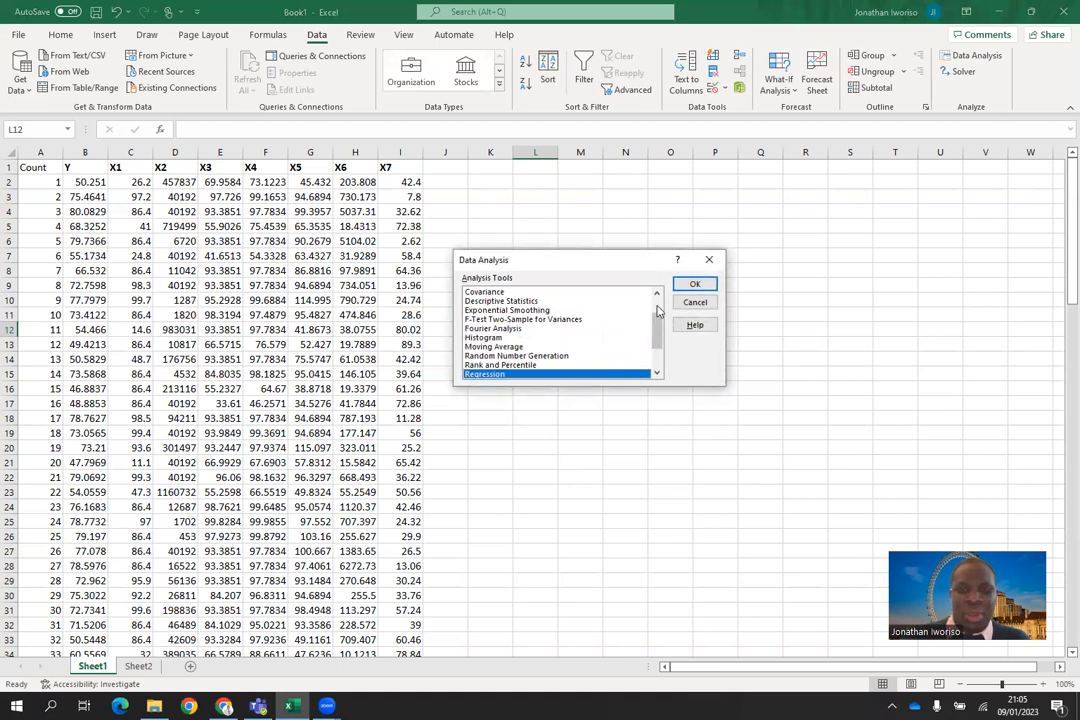
pyautogui.scroll(2, 545, 328)
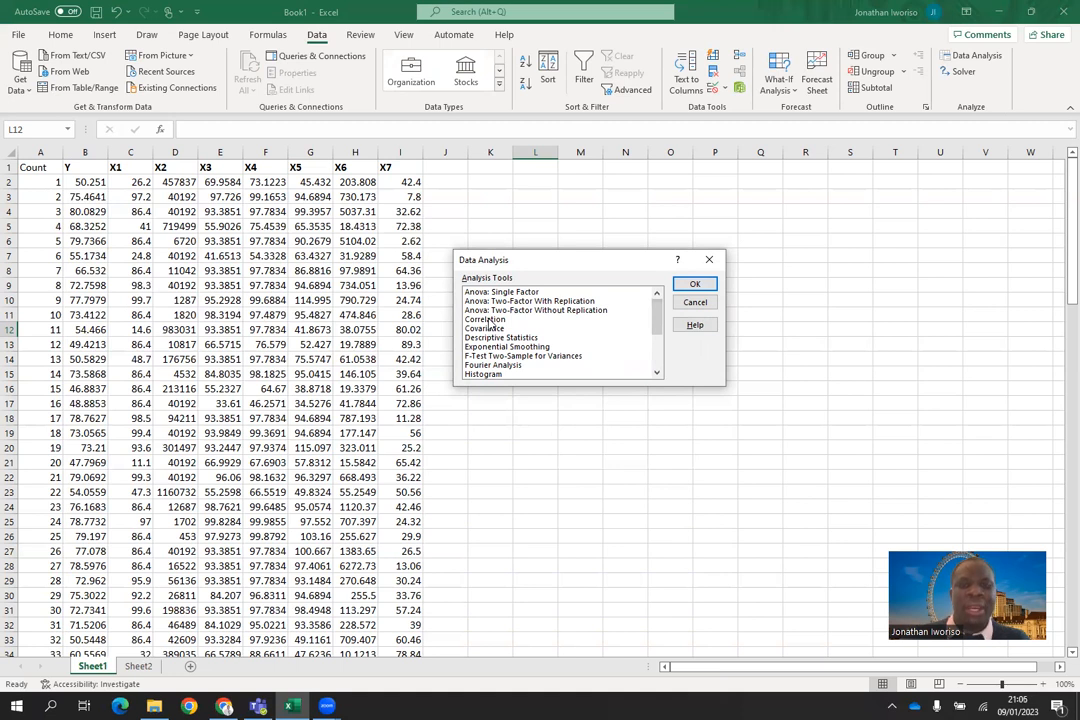
pyautogui.click(489, 319)
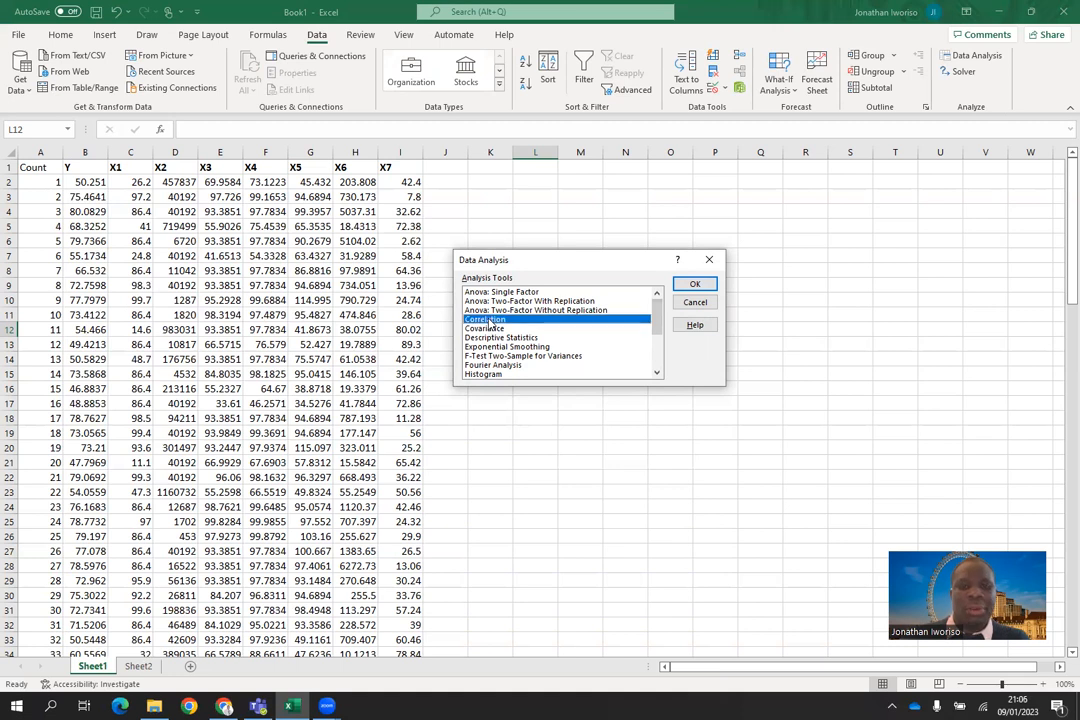
pyautogui.click(696, 285)
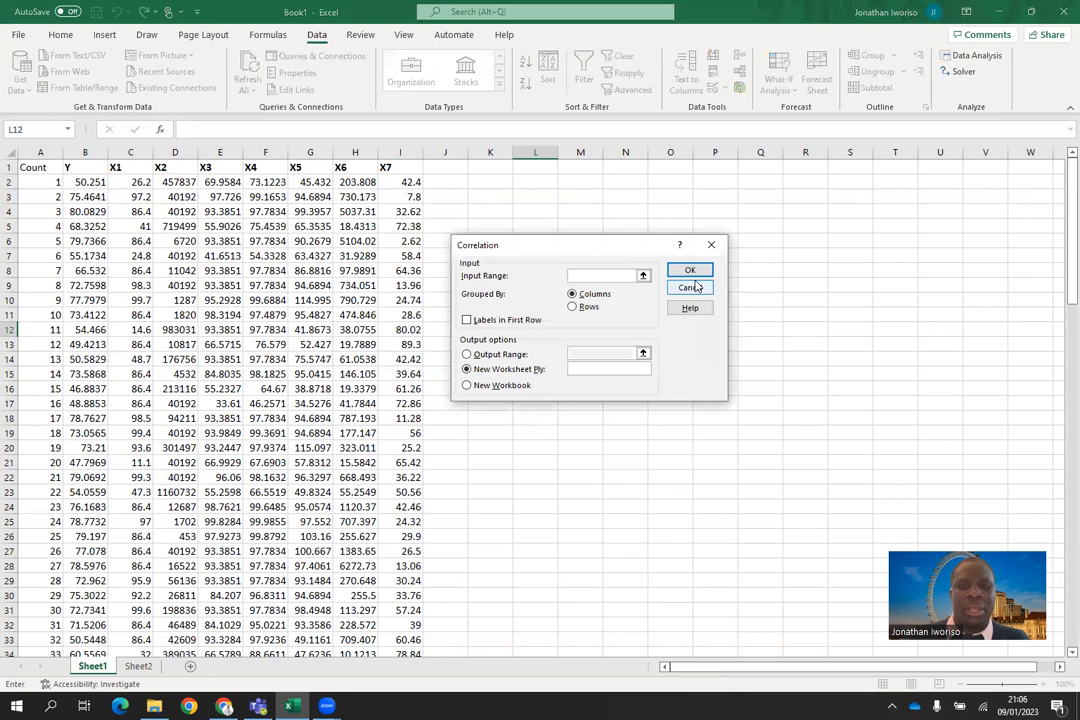
# Step: Set the correlation input range to $B$1:$I$112, grouped by columns, with labels in the first row
pyautogui.click(74, 169)
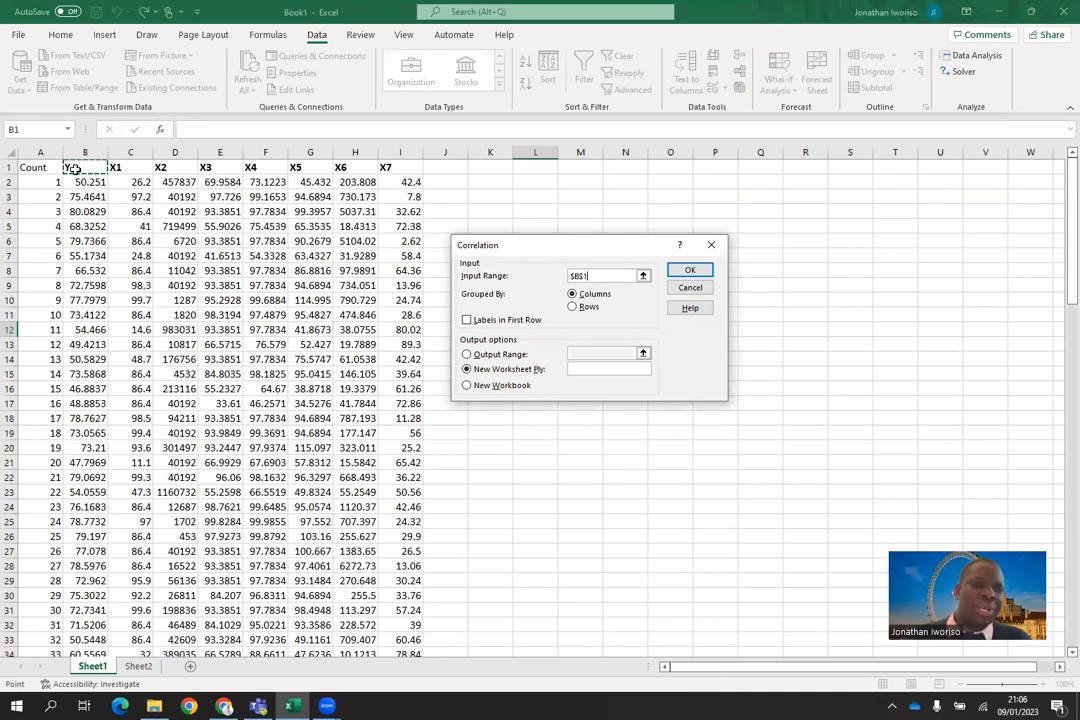
pyautogui.moveTo(74, 169); pyautogui.dragTo(411, 590)
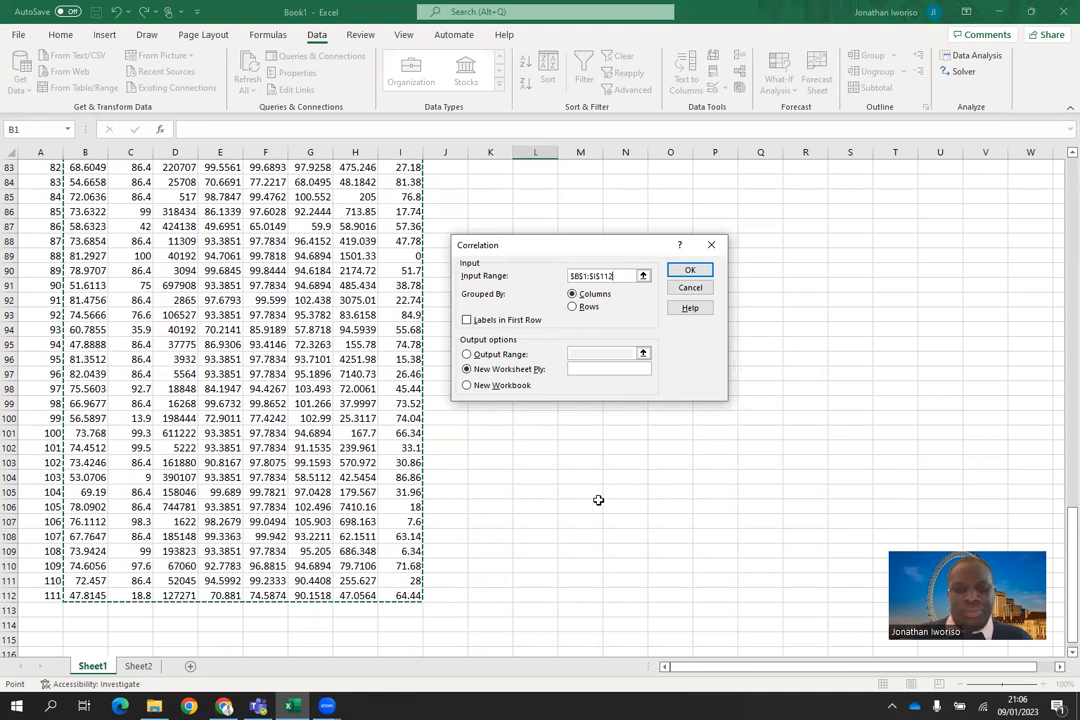
pyautogui.click(573, 295)
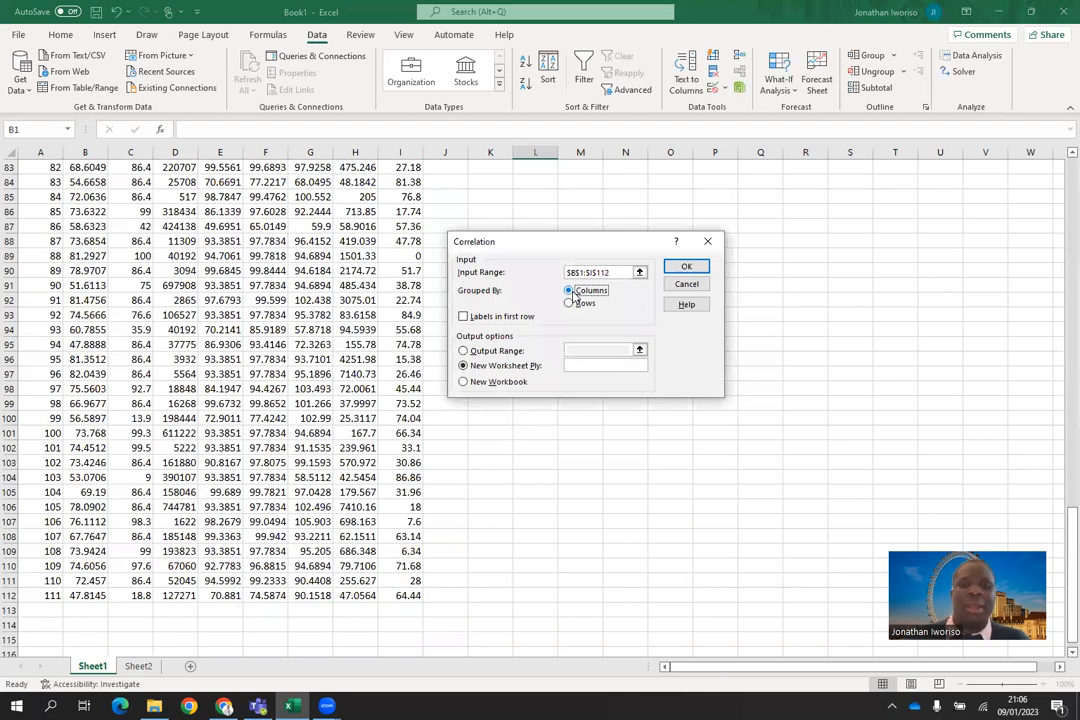
pyautogui.click(463, 317)
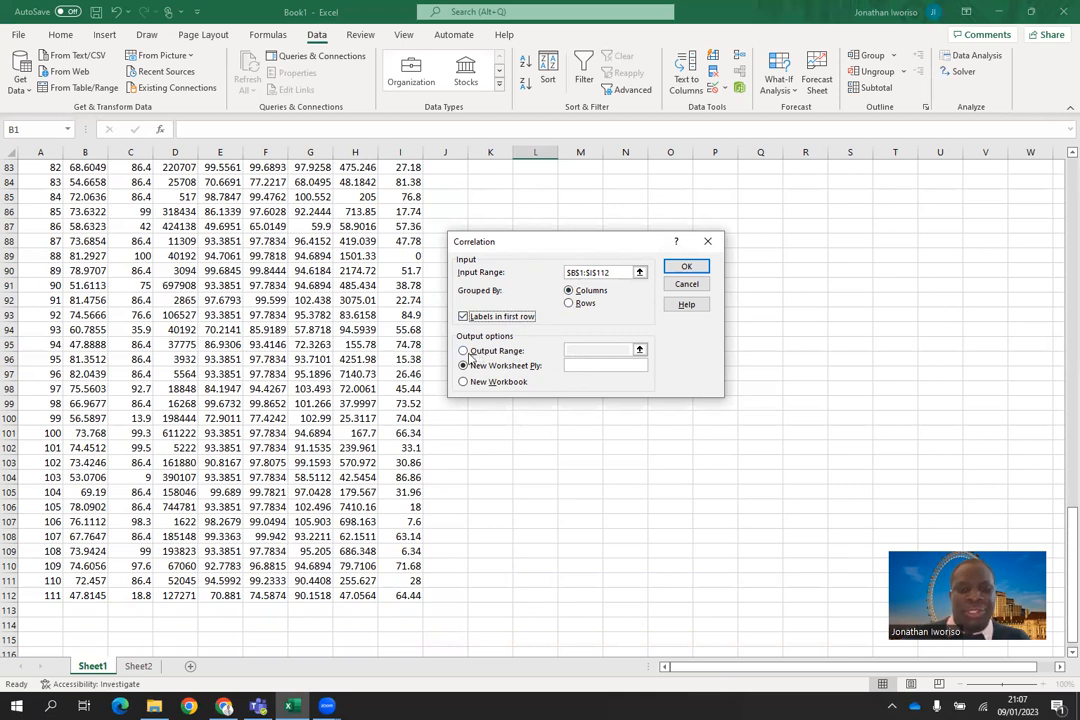
# Step: Send the correlation output to cell $L$116 on the same sheet, below the data rows, and run the analysis
pyautogui.click(467, 352)
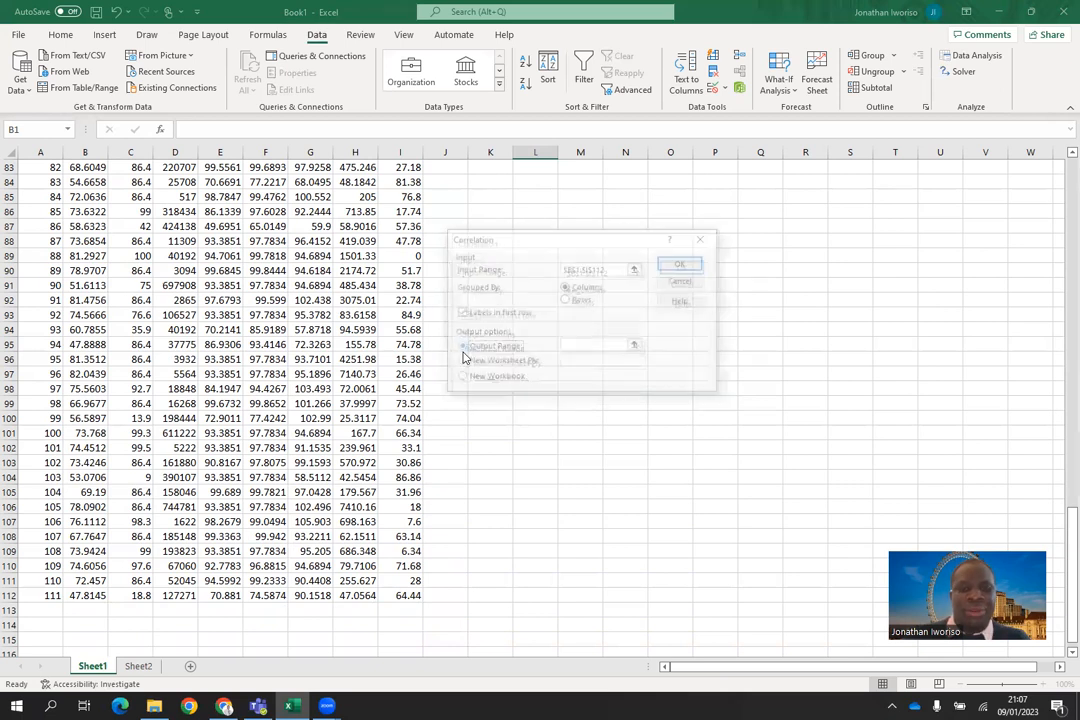
pyautogui.click(602, 346)
pyautogui.scroll(20, 1061, 187)
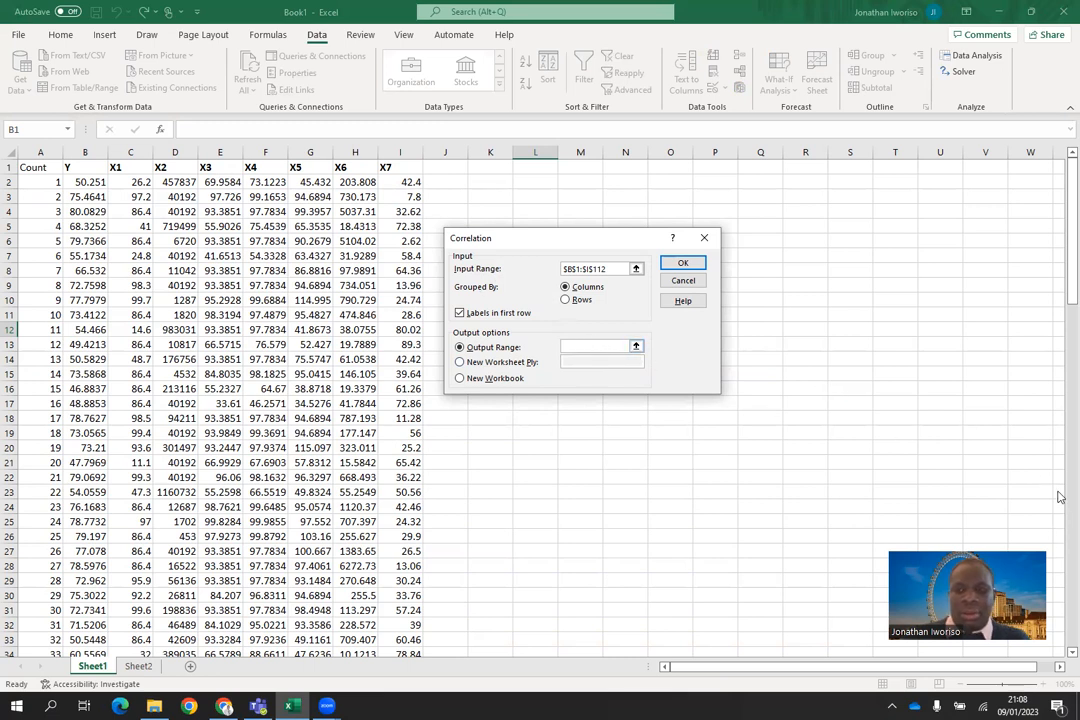
pyautogui.click(1066, 526)
pyautogui.click(1066, 526)
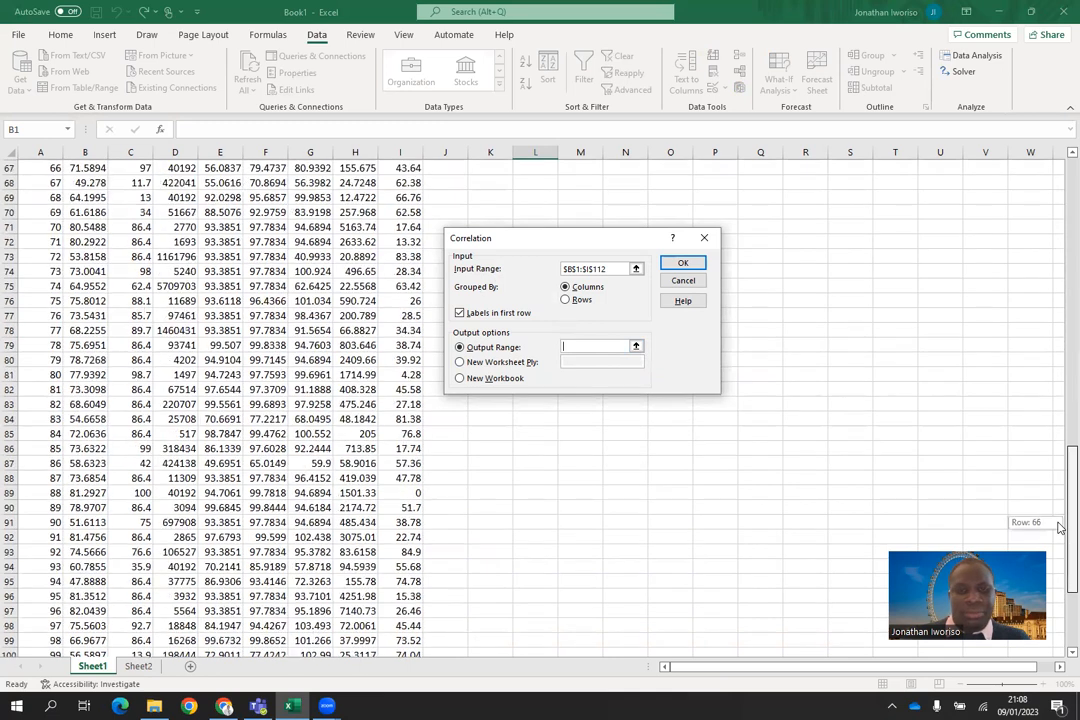
pyautogui.click(1062, 610)
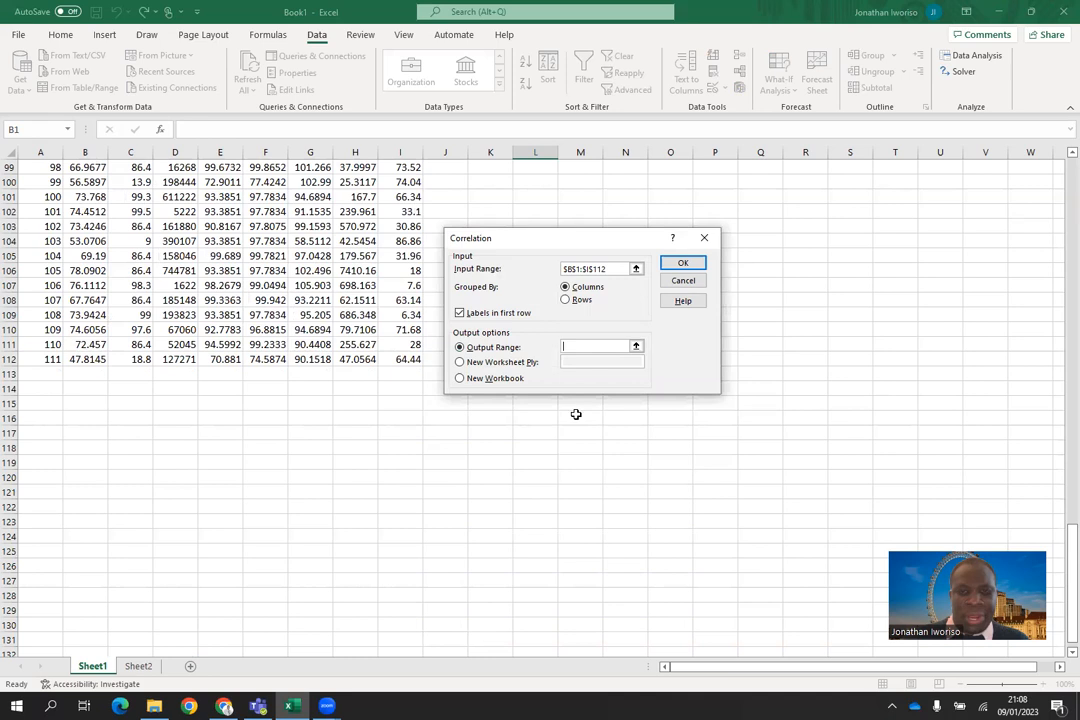
pyautogui.click(543, 419)
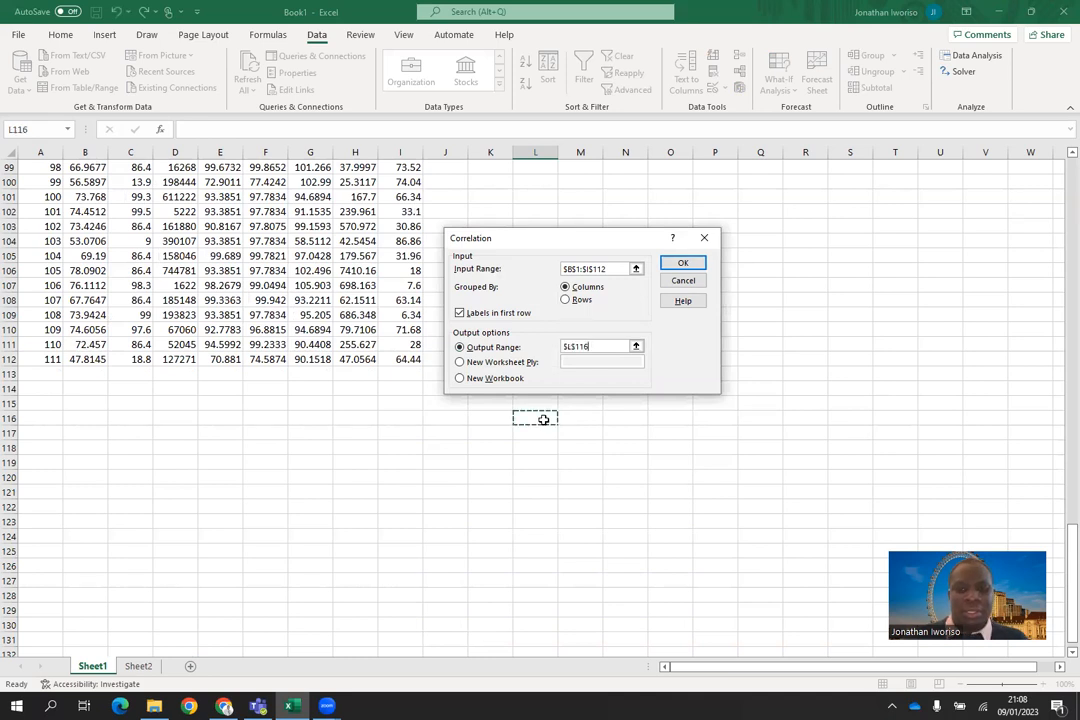
pyautogui.click(683, 262)
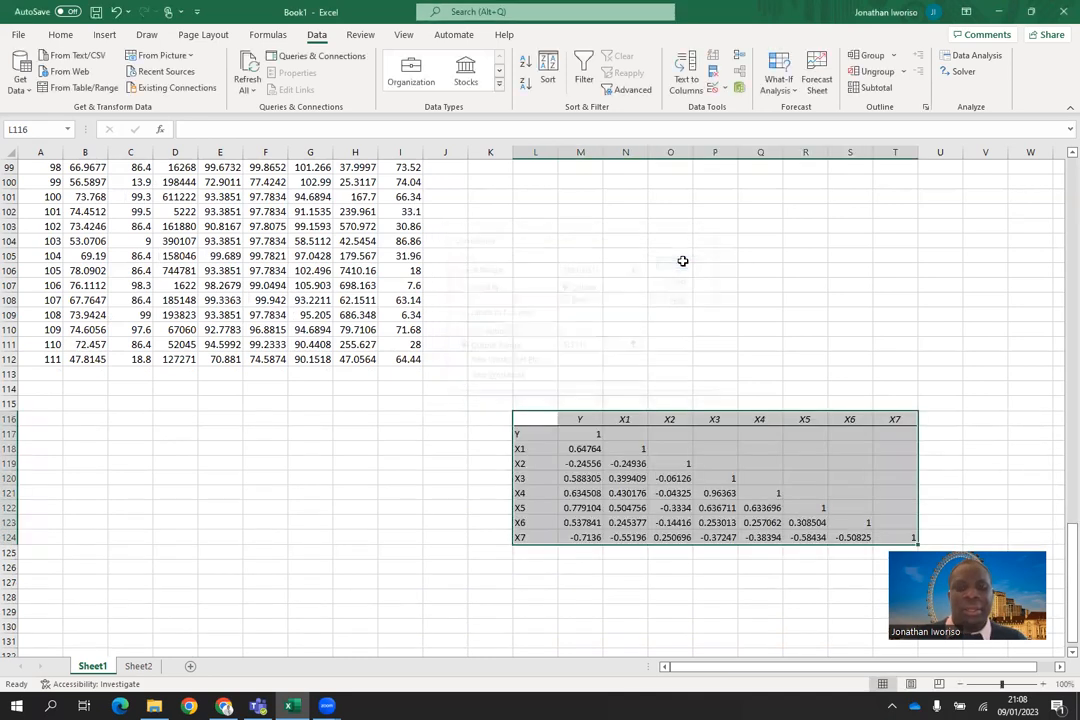
pyautogui.click(947, 446)
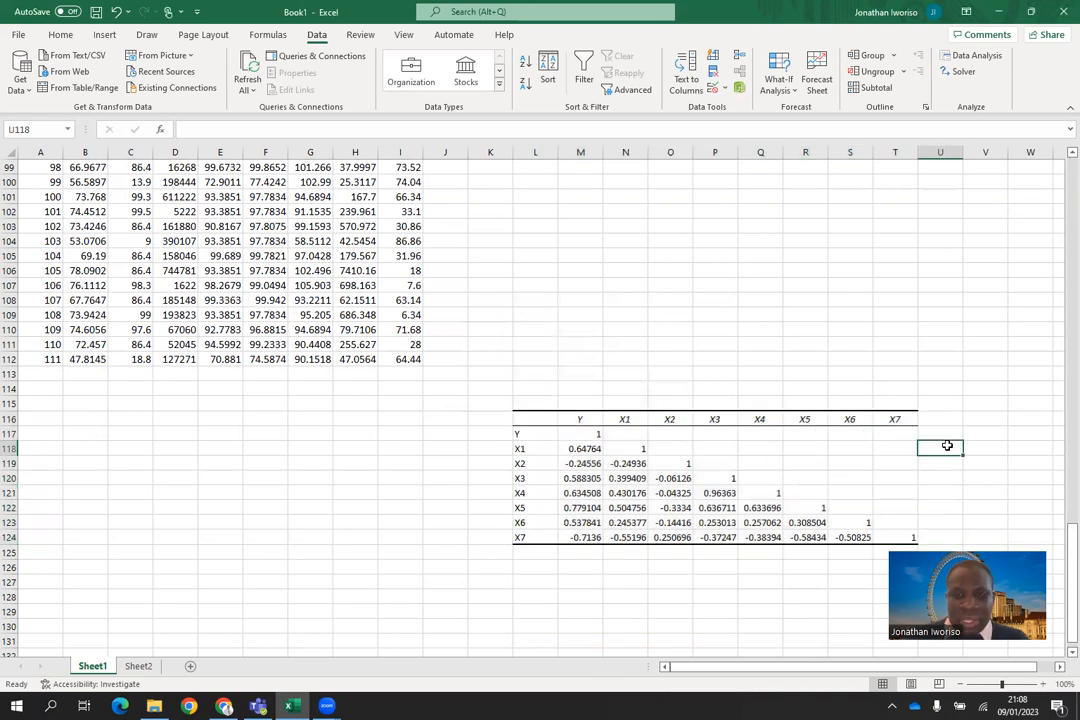
# Step: Fill the correlation matrix in L116:T124 with a light green theme colour
pyautogui.moveTo(545, 419)
pyautogui.mouseDown()
pyautogui.moveTo(899, 518)
pyautogui.moveTo(914, 538)
pyautogui.mouseUp()
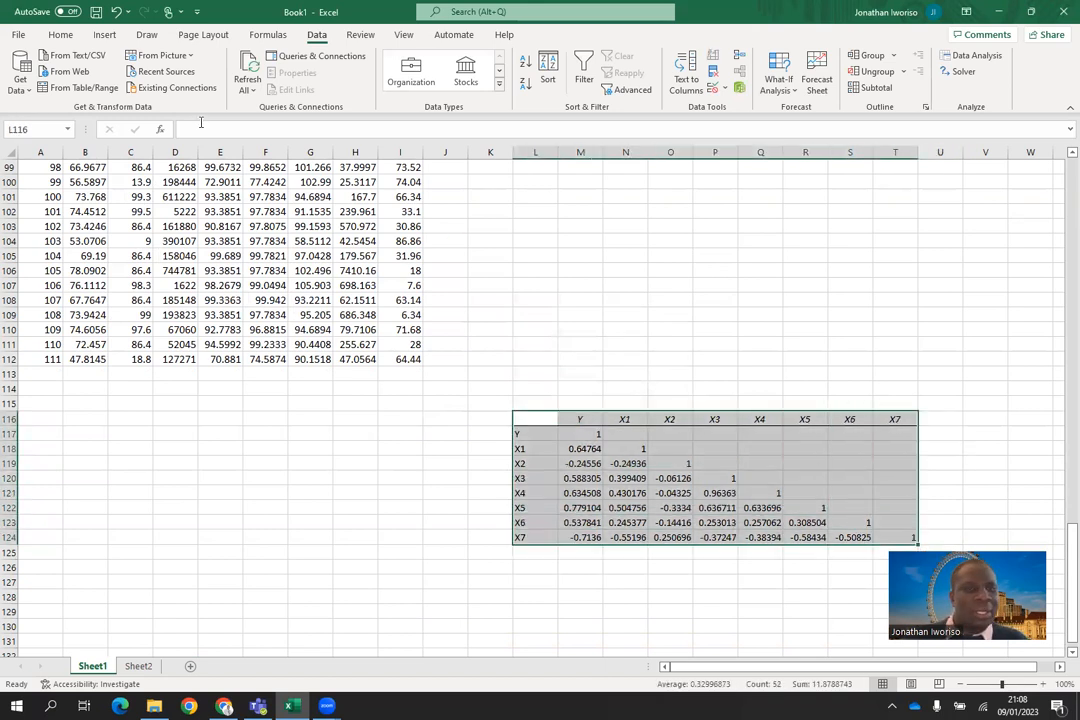
pyautogui.click(60, 34)
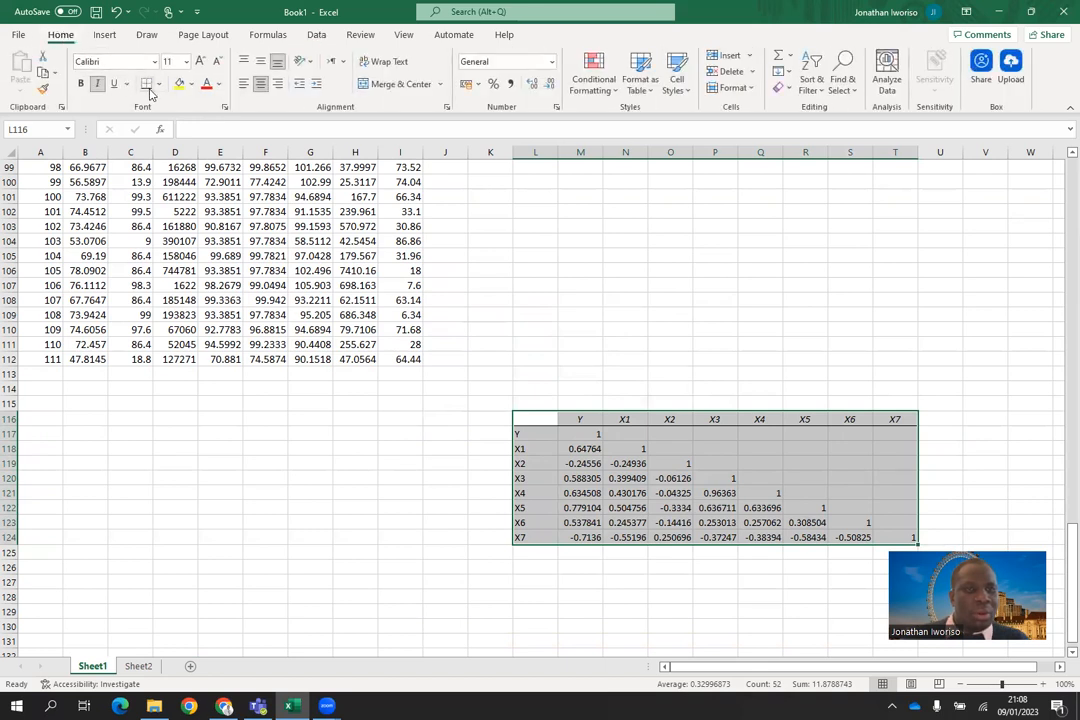
pyautogui.click(191, 84)
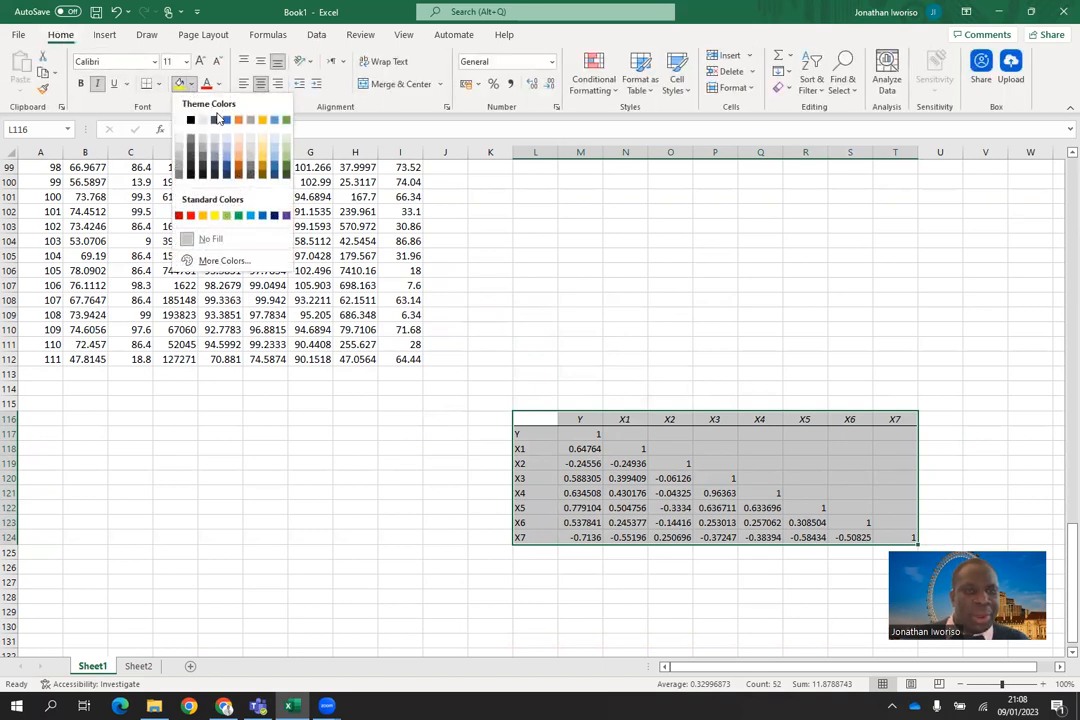
pyautogui.click(286, 160)
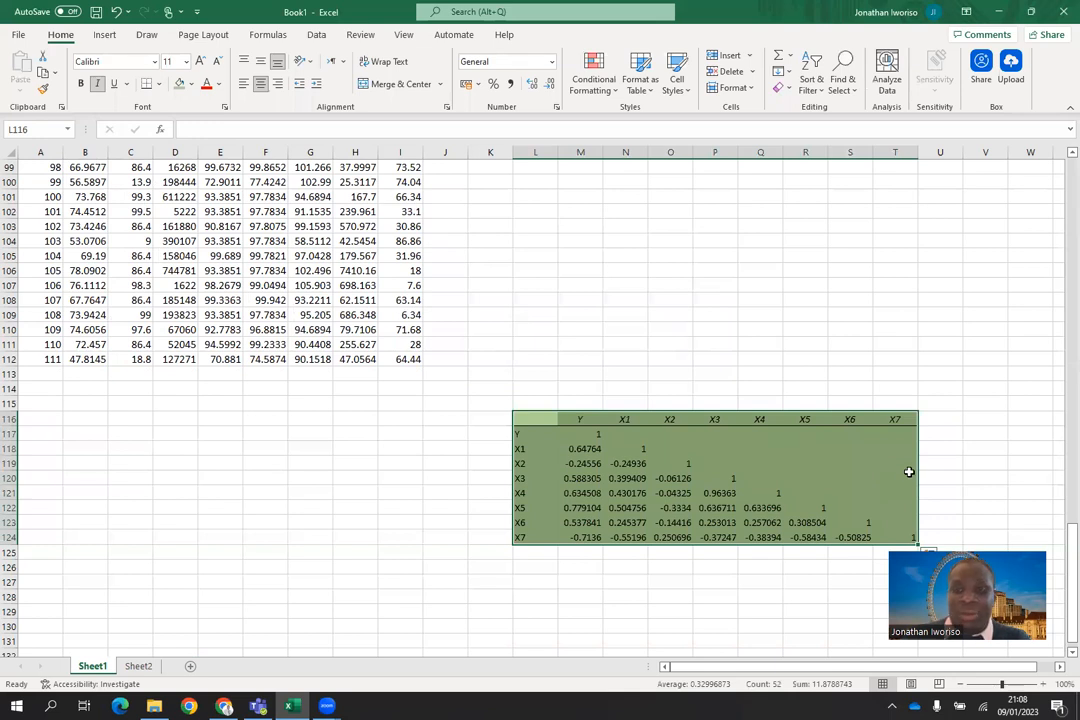
pyautogui.click(940, 448)
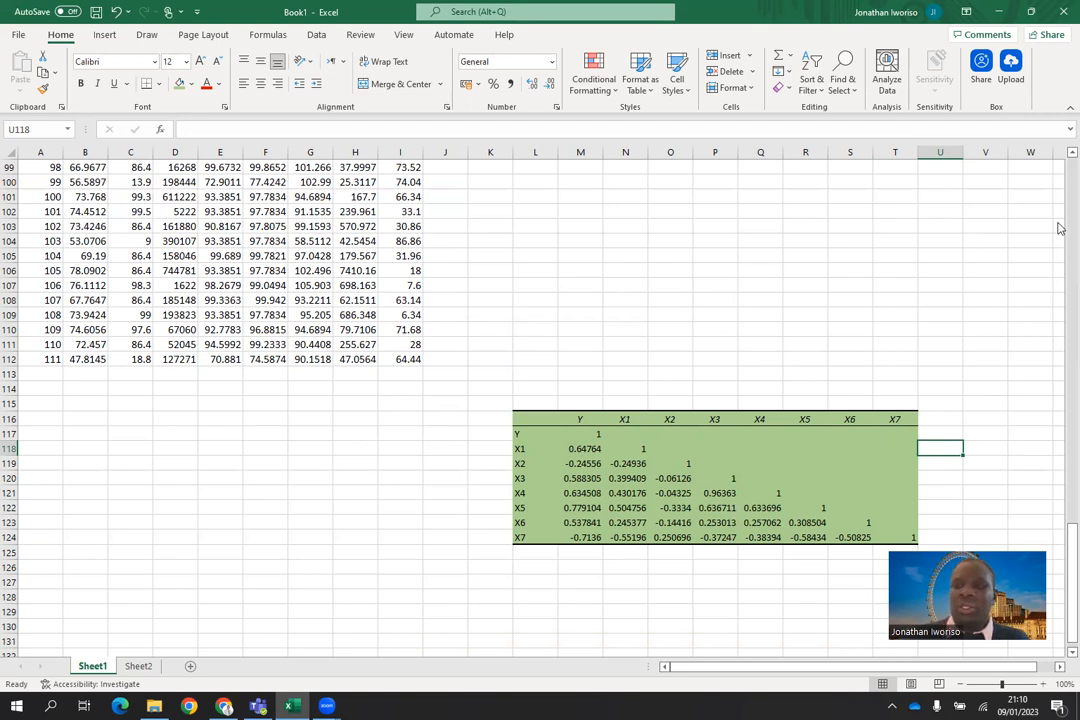
# Step: Open the Regression tool from the data analysis tools
pyautogui.scroll(16, 1060, 187)
pyautogui.scroll(16, 1060, 187)
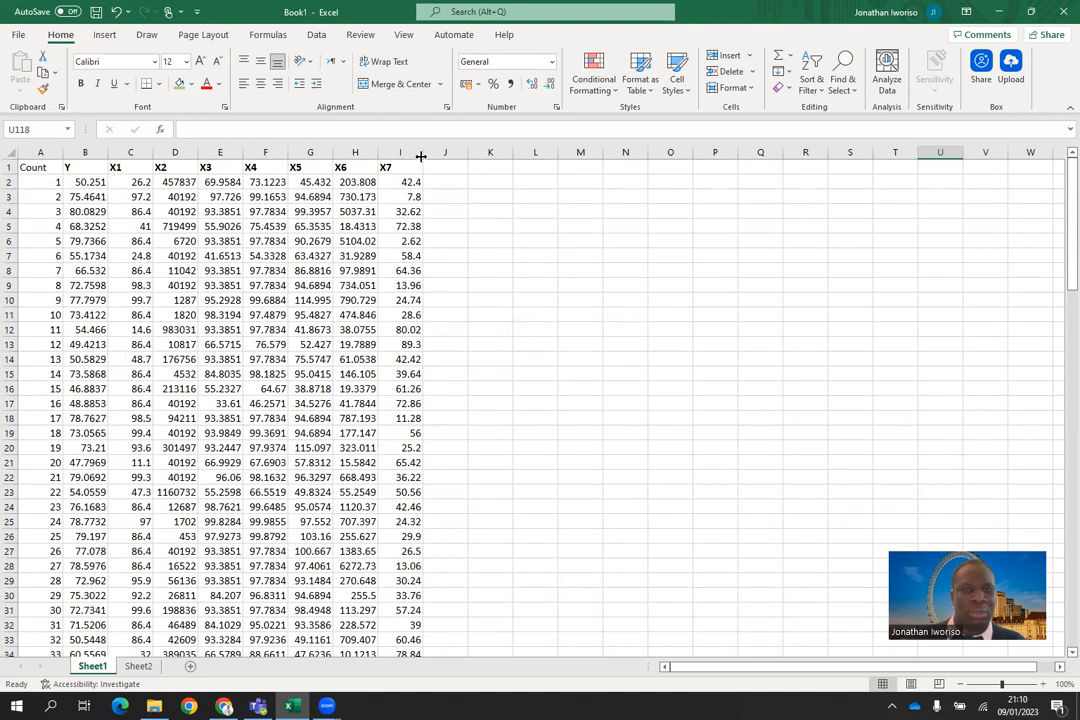
pyautogui.click(318, 36)
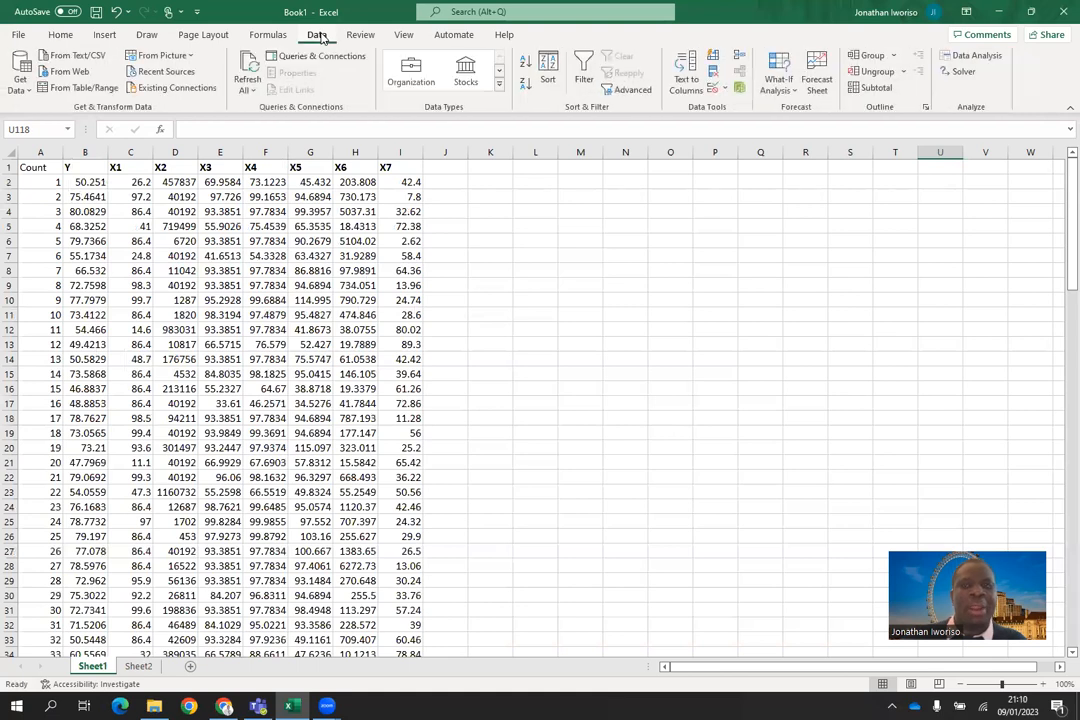
pyautogui.click(983, 60)
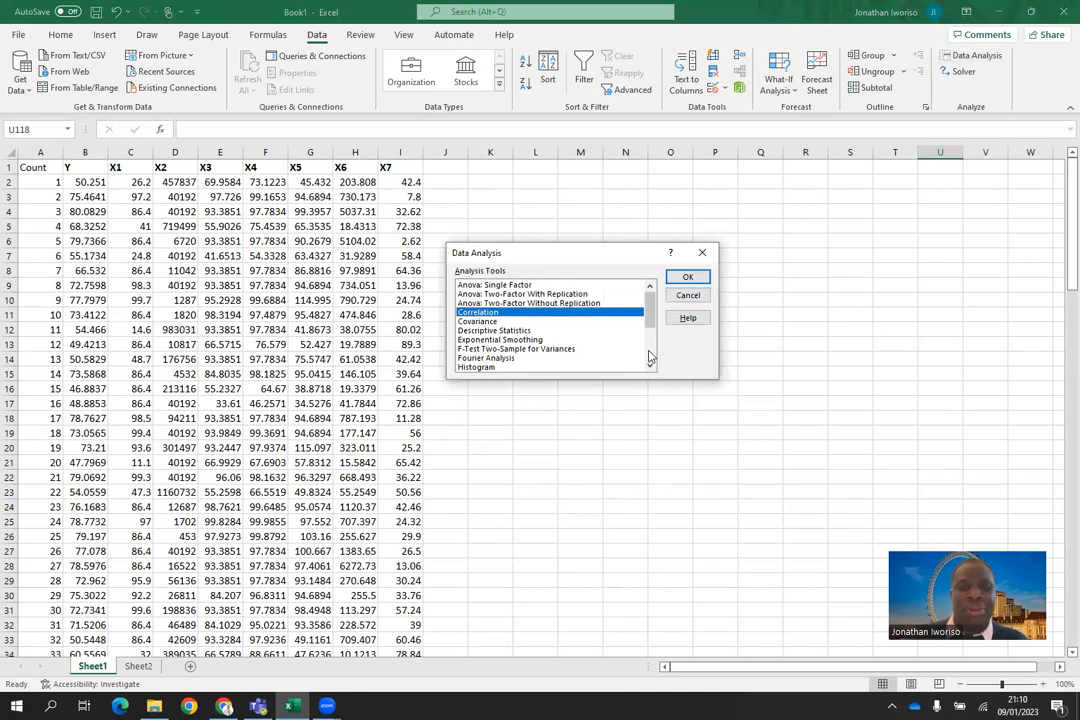
pyautogui.click(650, 358)
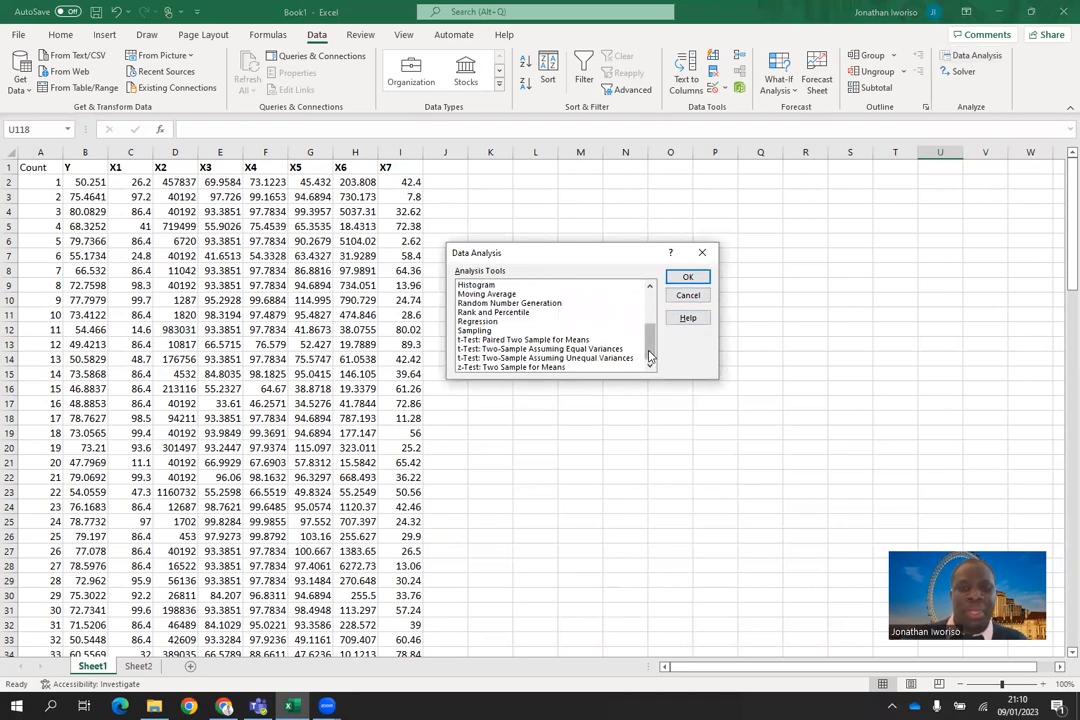
pyautogui.click(481, 321)
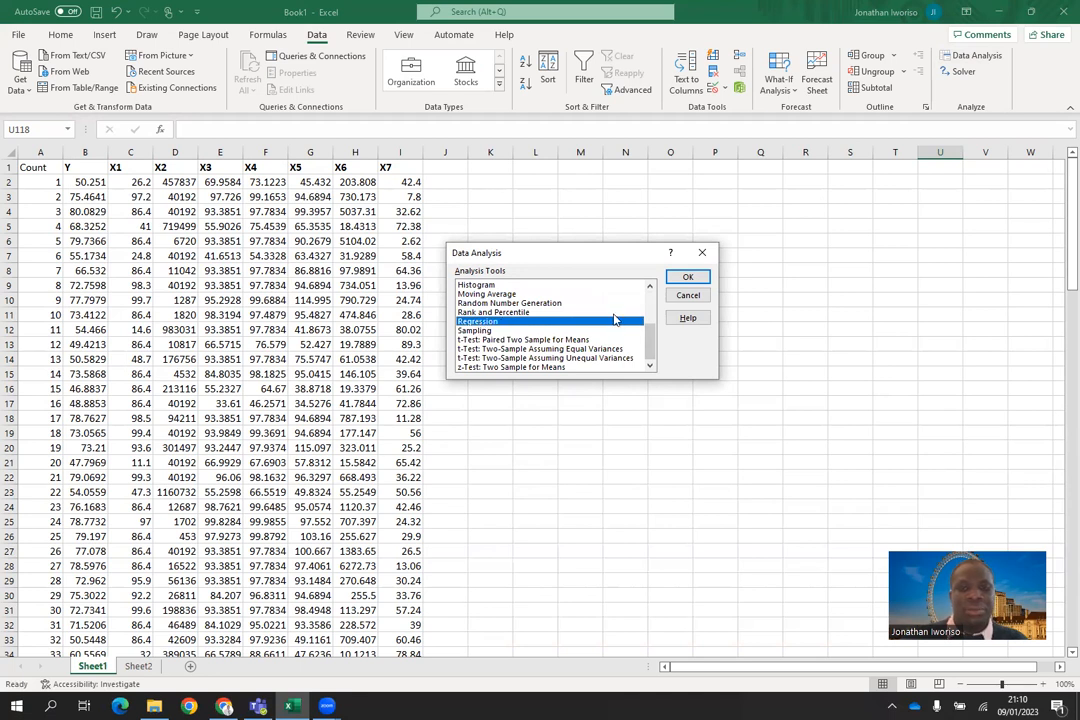
pyautogui.click(688, 279)
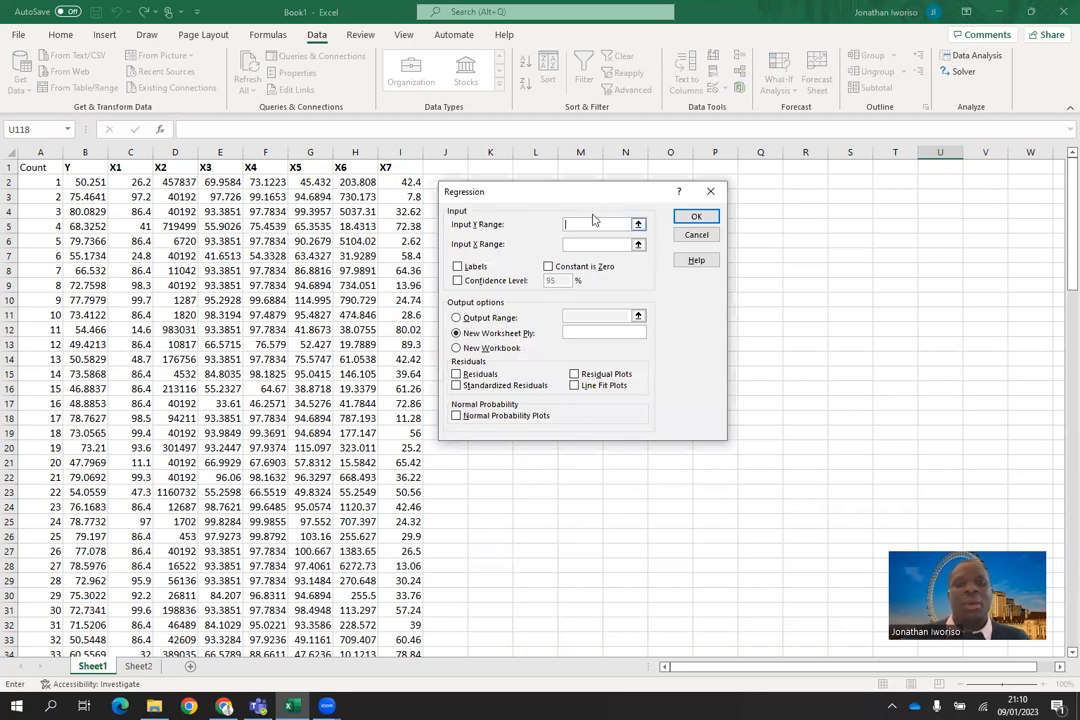
# Step: Set the regression's Input Y Range to the Y column, $B$1:$B$112, with the dialog moved clear of the data
pyautogui.moveTo(586, 200); pyautogui.dragTo(659, 209)
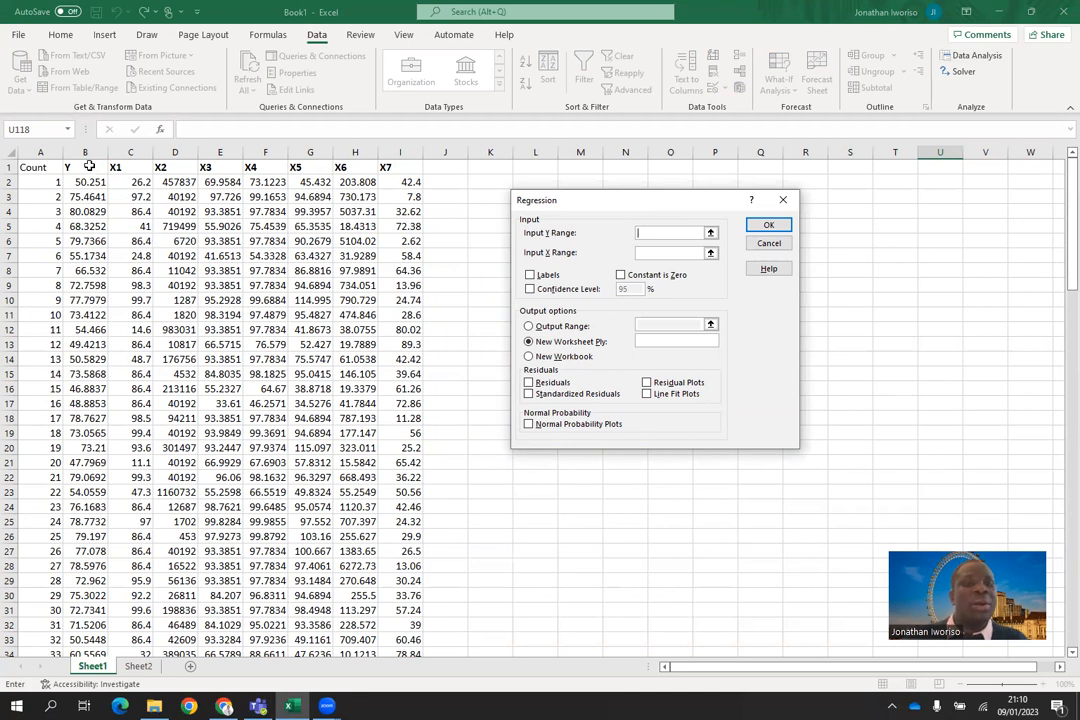
pyautogui.moveTo(88, 167); pyautogui.dragTo(90, 612)
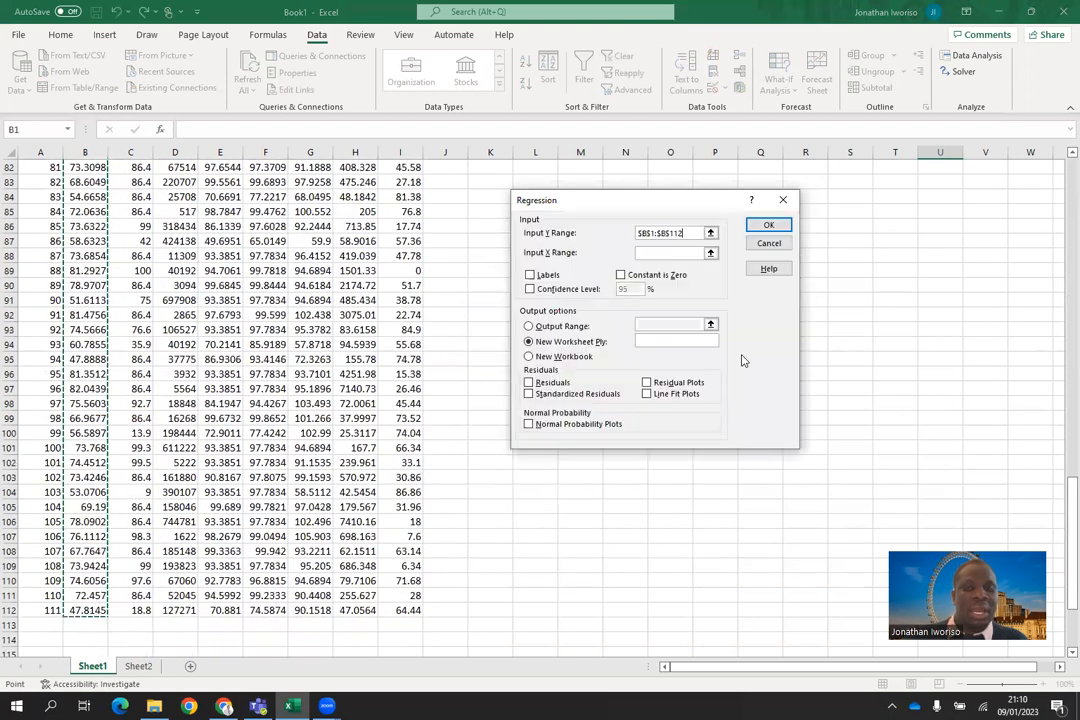
pyautogui.scroll(20, 1040, 210)
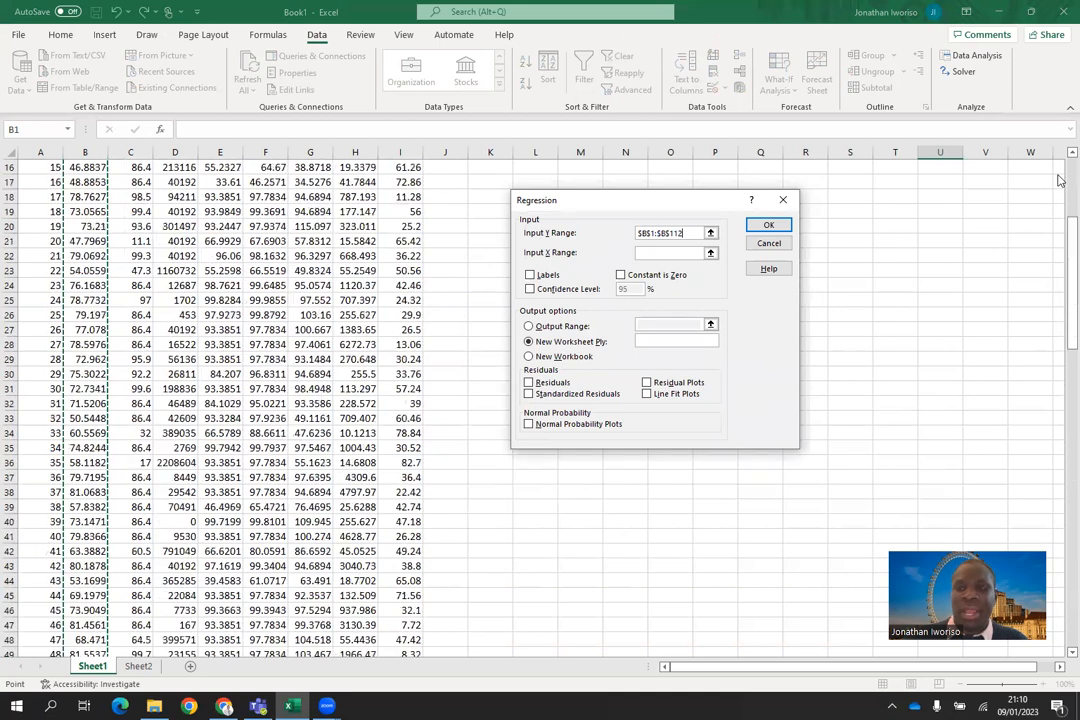
# Step: Set the regression's Input X Range to $C$1:$I$112 and enable Labels, keeping Constant is Zero off
pyautogui.click(663, 255)
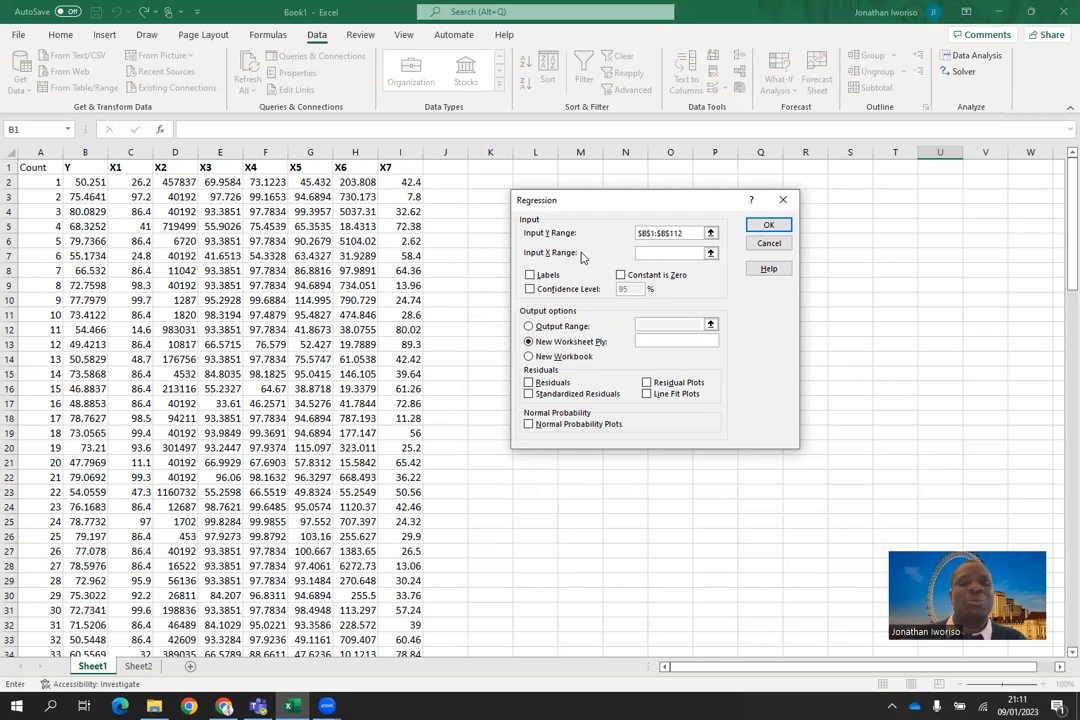
pyautogui.click(127, 171)
pyautogui.moveTo(127, 171); pyautogui.dragTo(404, 632)
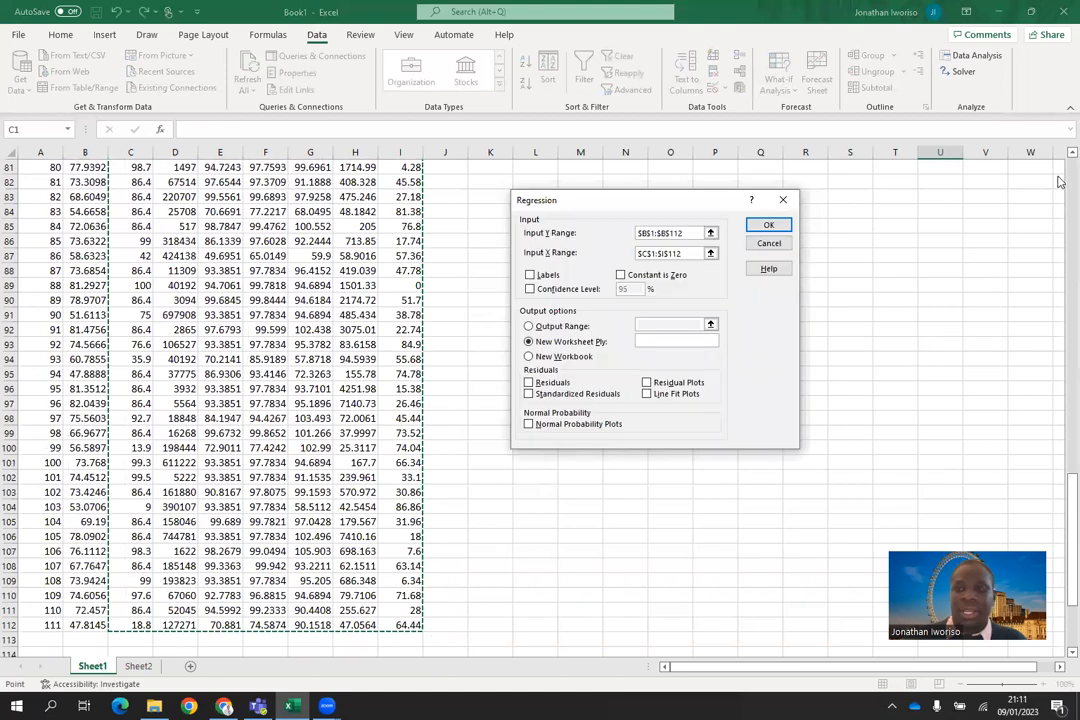
pyautogui.scroll(11, 1060, 177)
pyautogui.scroll(16, 1060, 177)
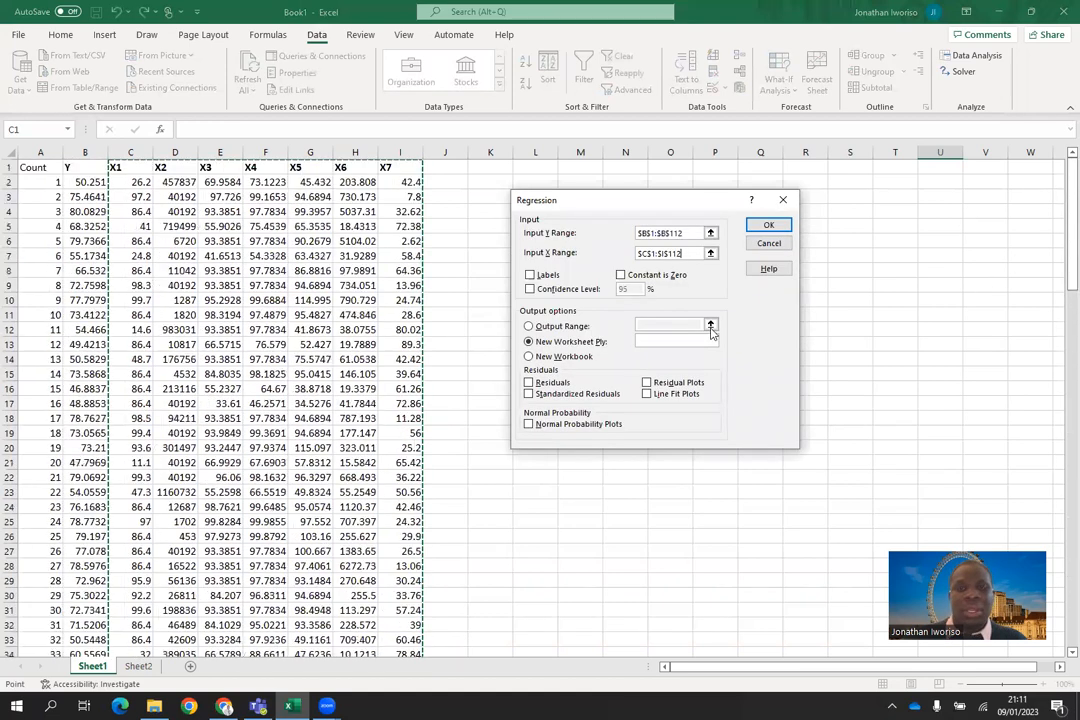
pyautogui.click(530, 276)
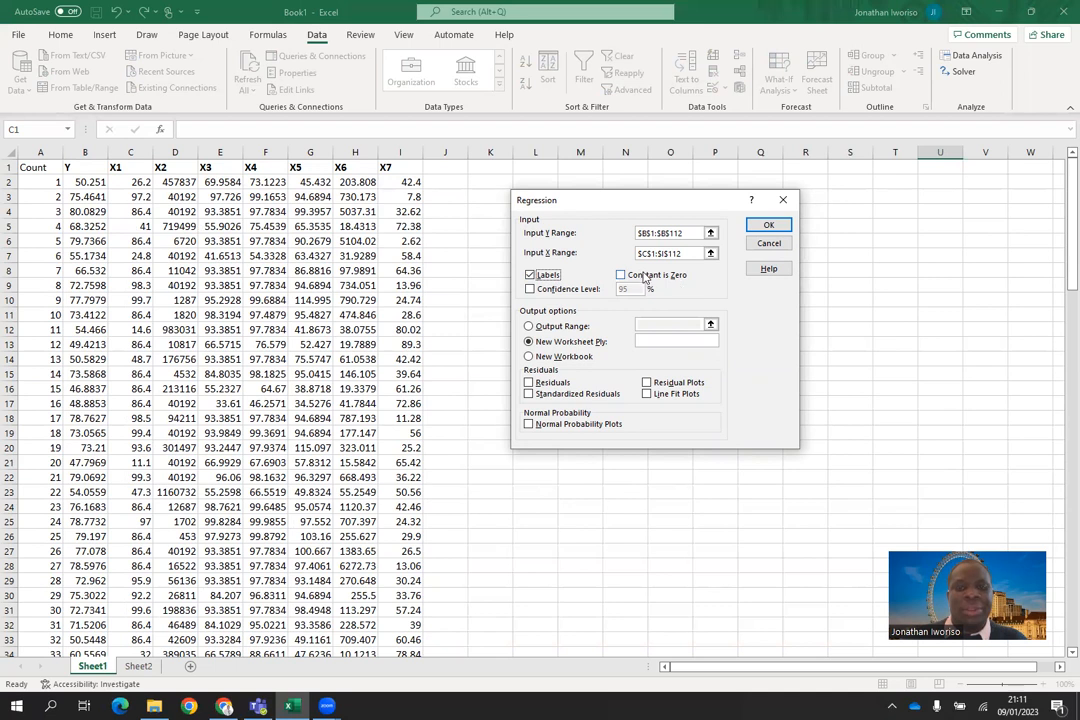
pyautogui.click(621, 275)
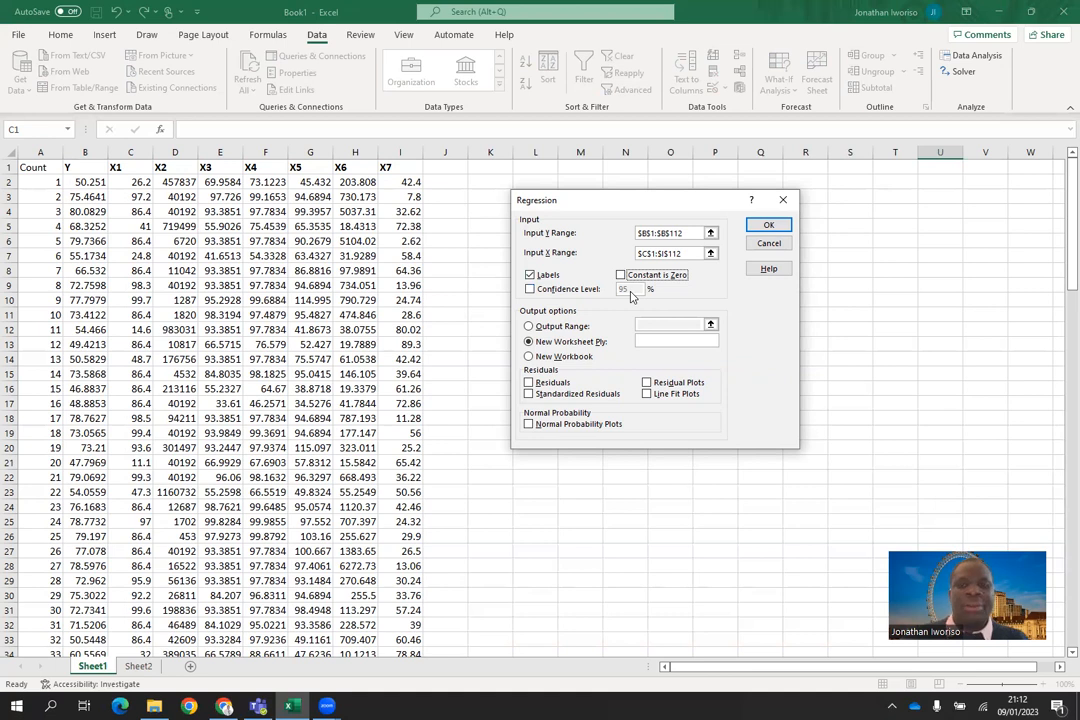
pyautogui.click(530, 289)
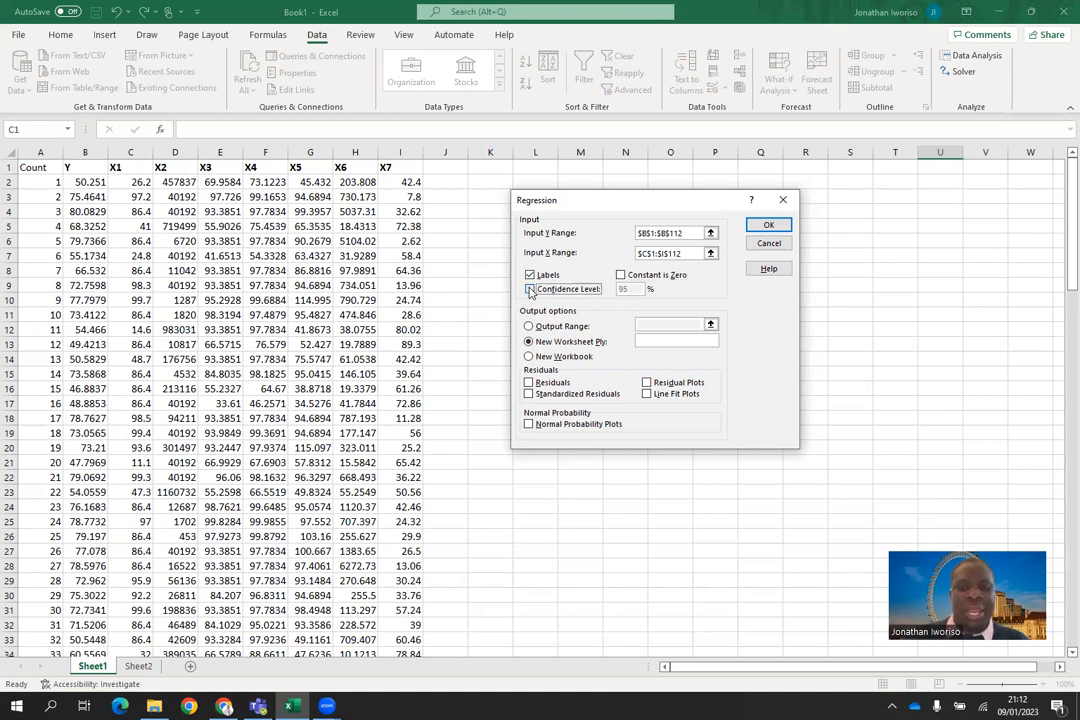
pyautogui.click(625, 283)
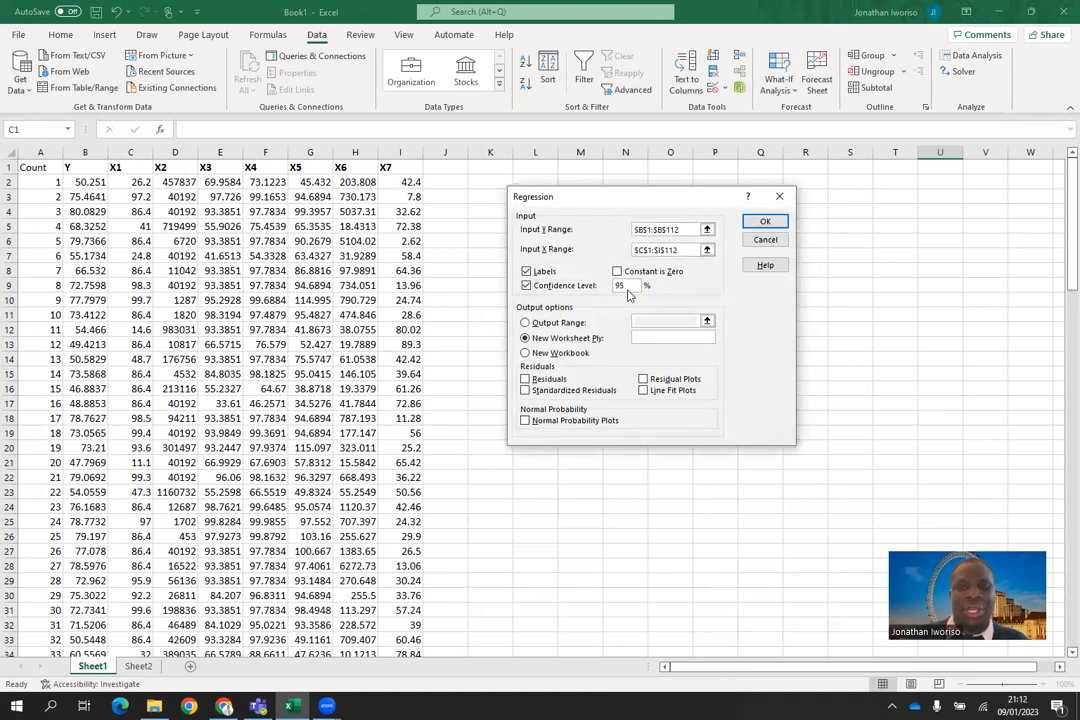
pyautogui.press('BackSpace')
pyautogui.press('BackSpace')
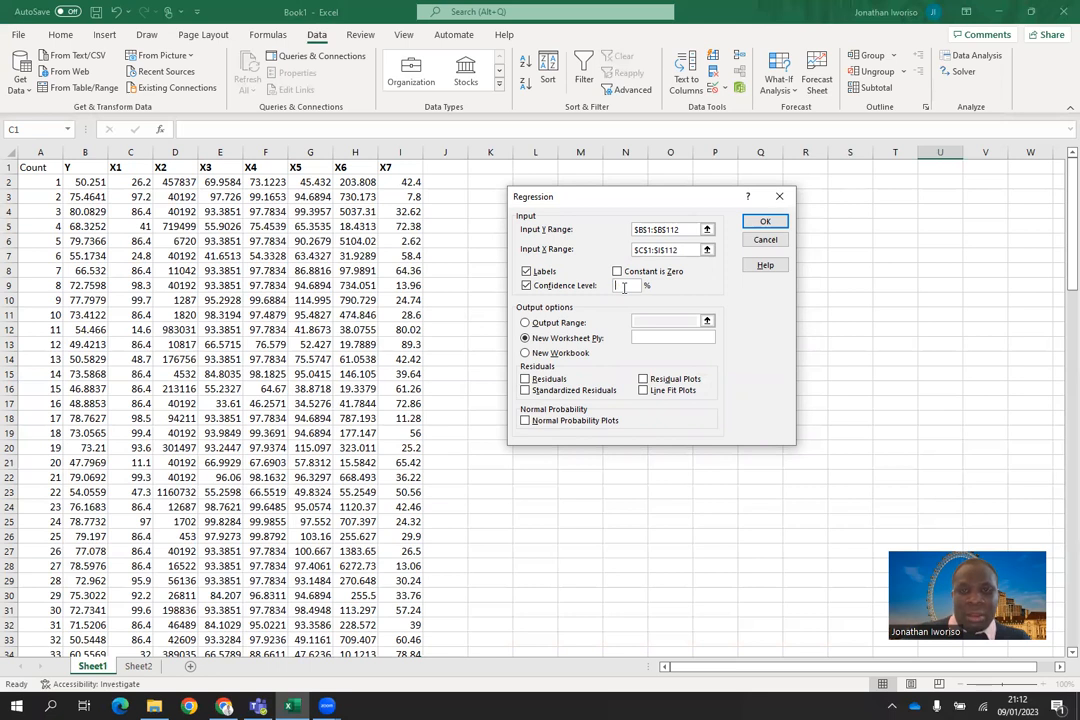
pyautogui.write('95')
pyautogui.click(527, 286)
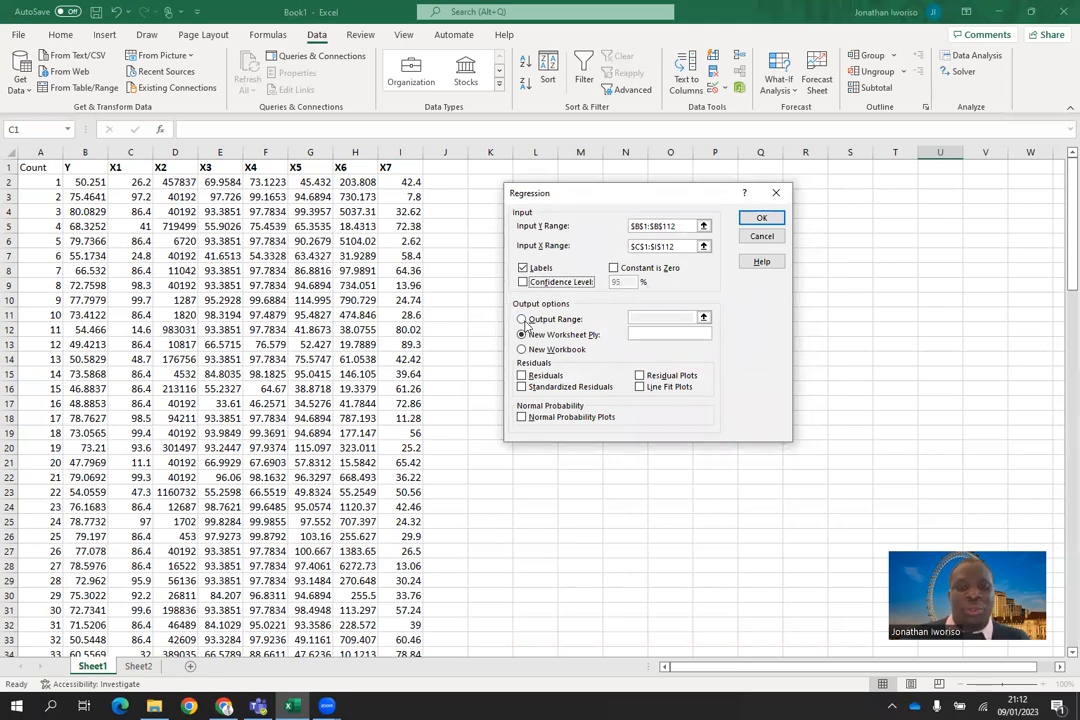
# Step: Send the regression output to an output range starting at $K$3 on the current sheet and run the regression
pyautogui.click(521, 319)
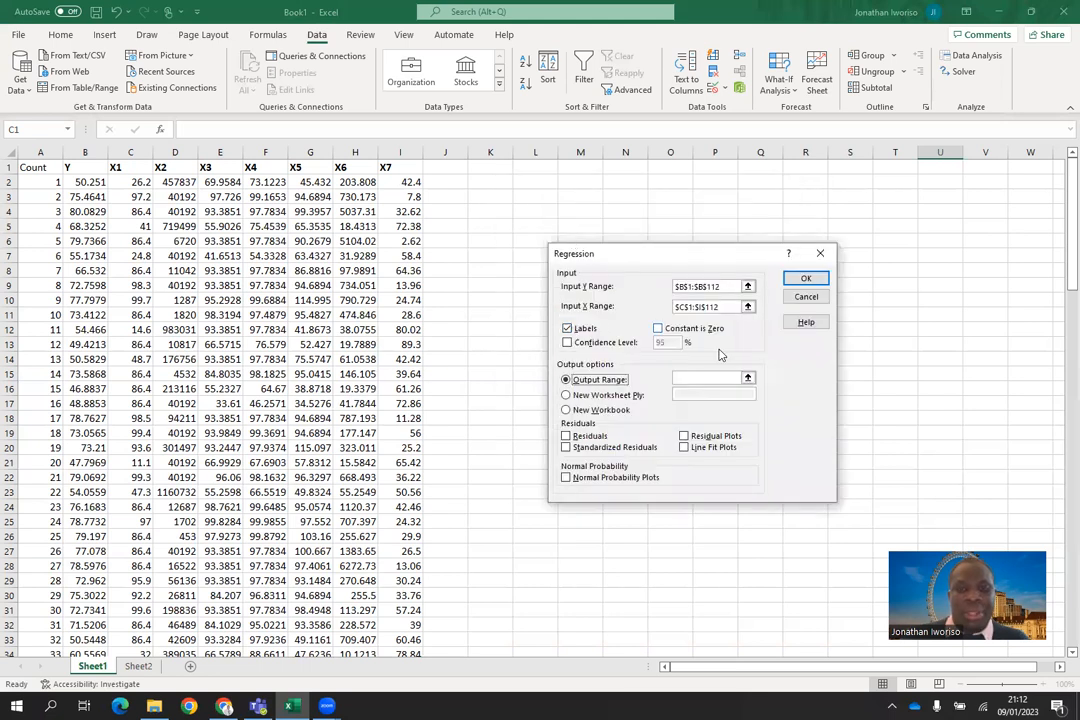
pyautogui.click(703, 379)
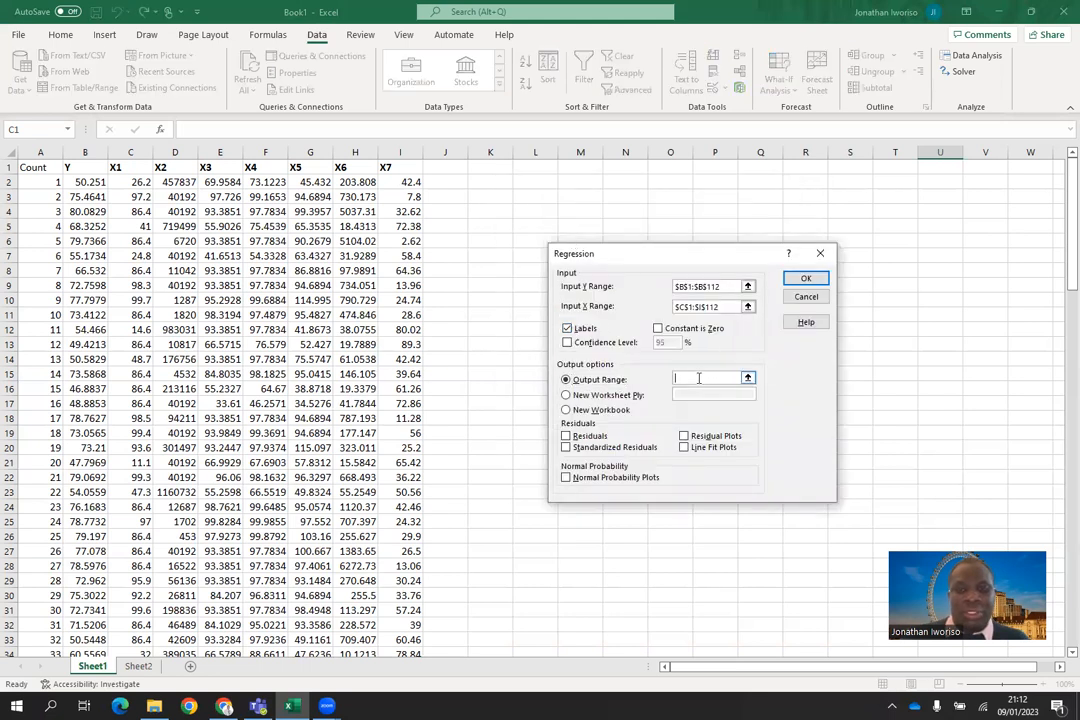
pyautogui.click(491, 195)
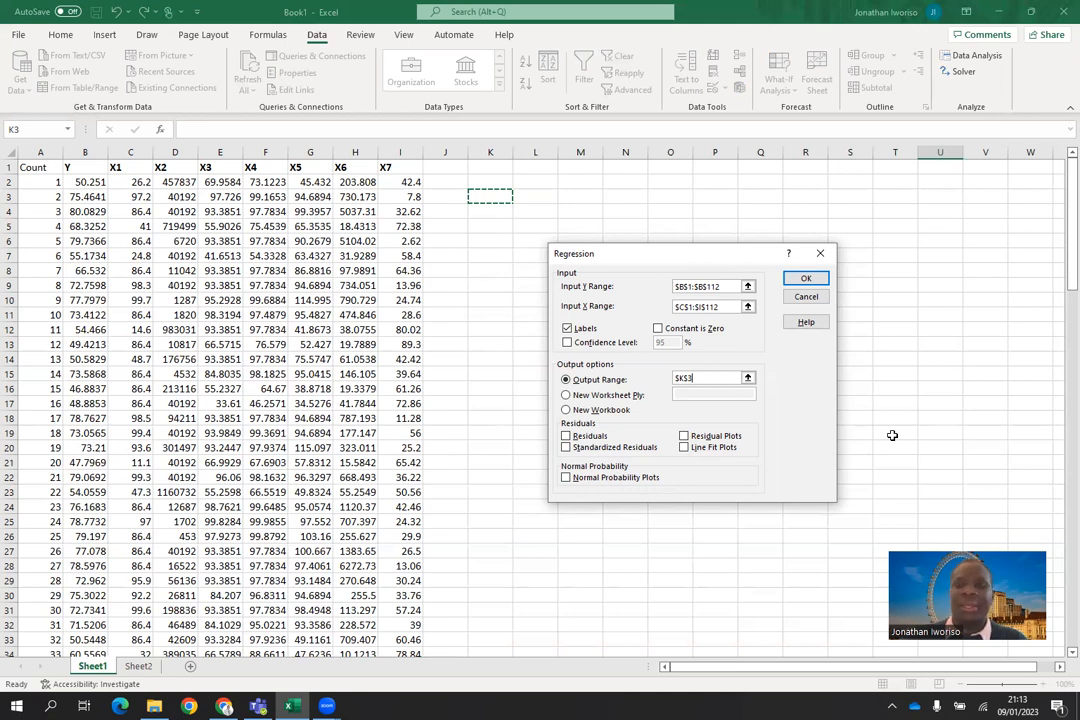
pyautogui.click(808, 280)
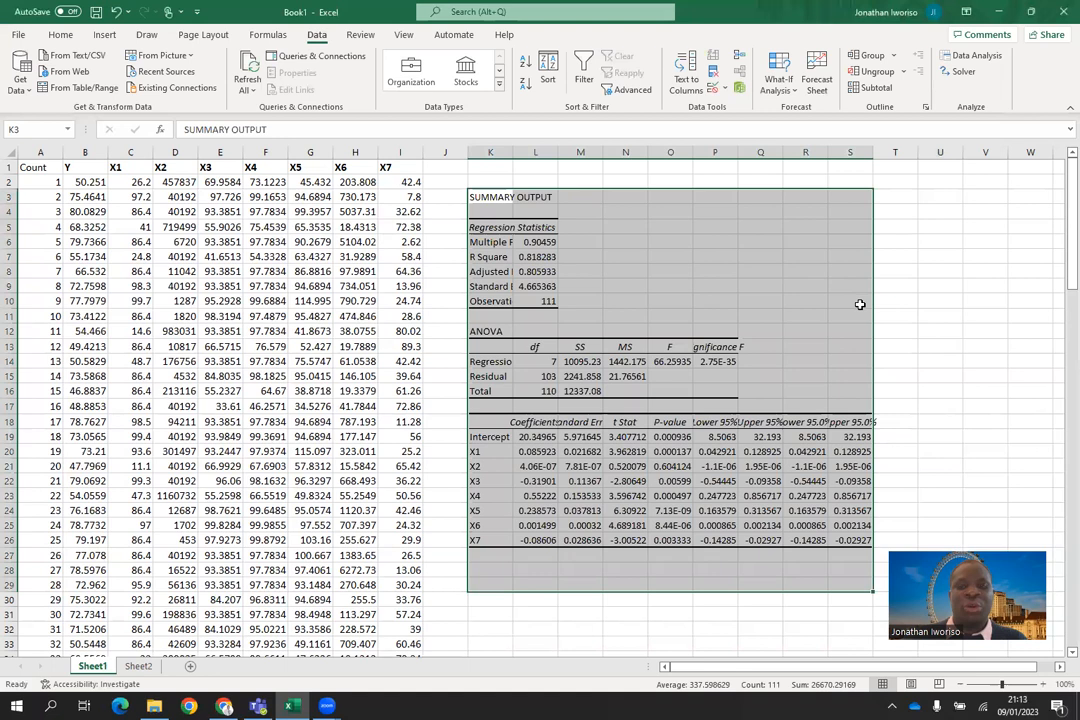
pyautogui.click(923, 297)
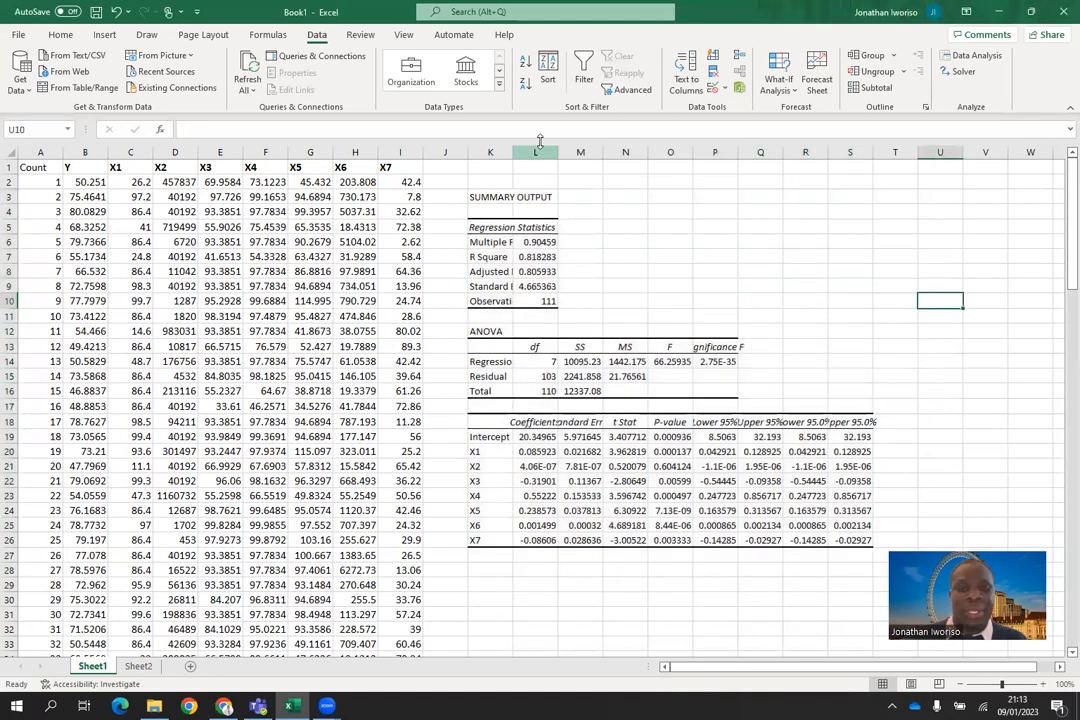
# Step: Widen columns K to S of the regression output so the row labels and figures fit
pyautogui.moveTo(512, 150); pyautogui.dragTo(563, 149)
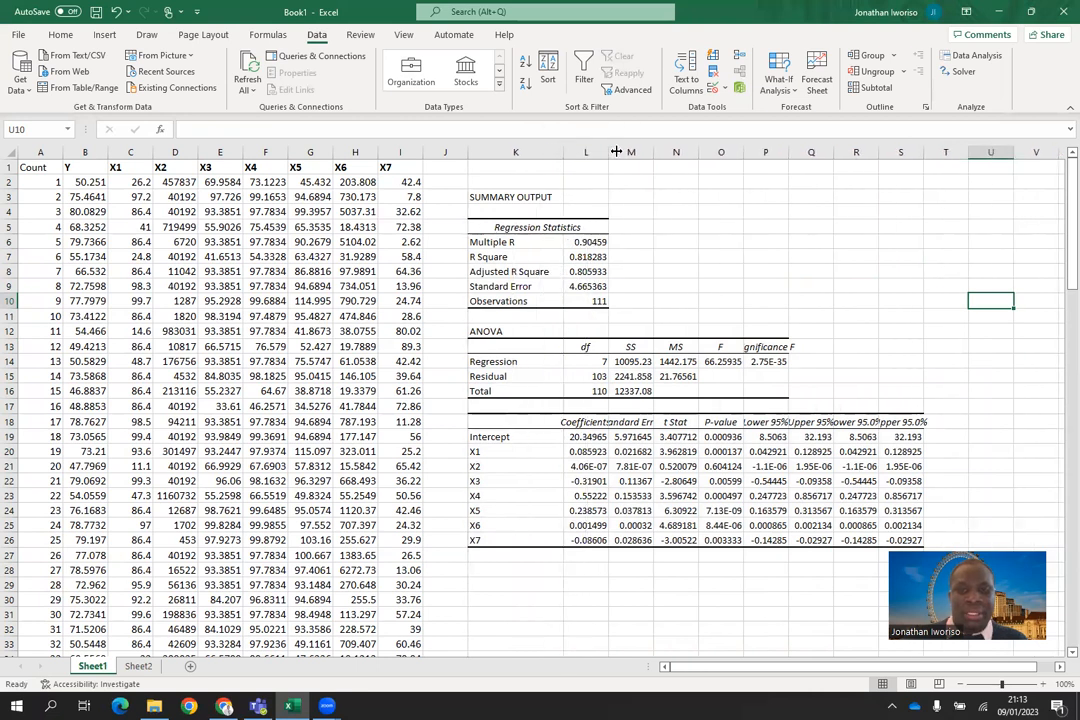
pyautogui.moveTo(606, 150); pyautogui.dragTo(984, 151)
pyautogui.doubleClick(984, 151)
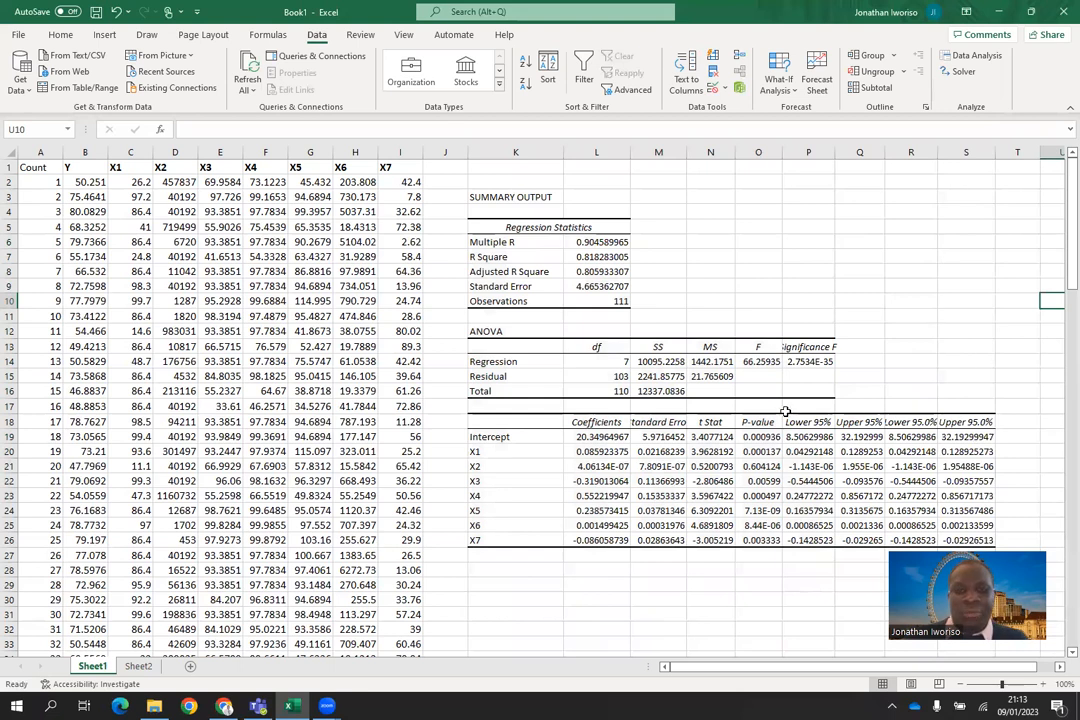
# Step: Fill the summary output and regression statistics block, K3:M10, with standard orange
pyautogui.moveTo(472, 198); pyautogui.dragTo(667, 300)
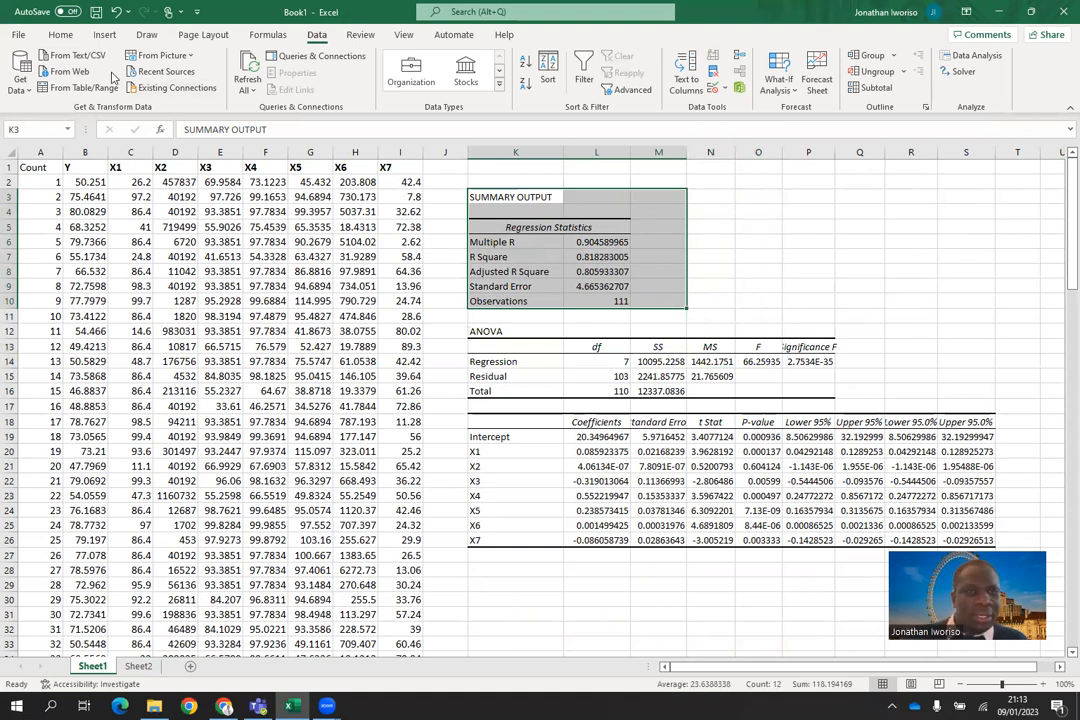
pyautogui.click(60, 35)
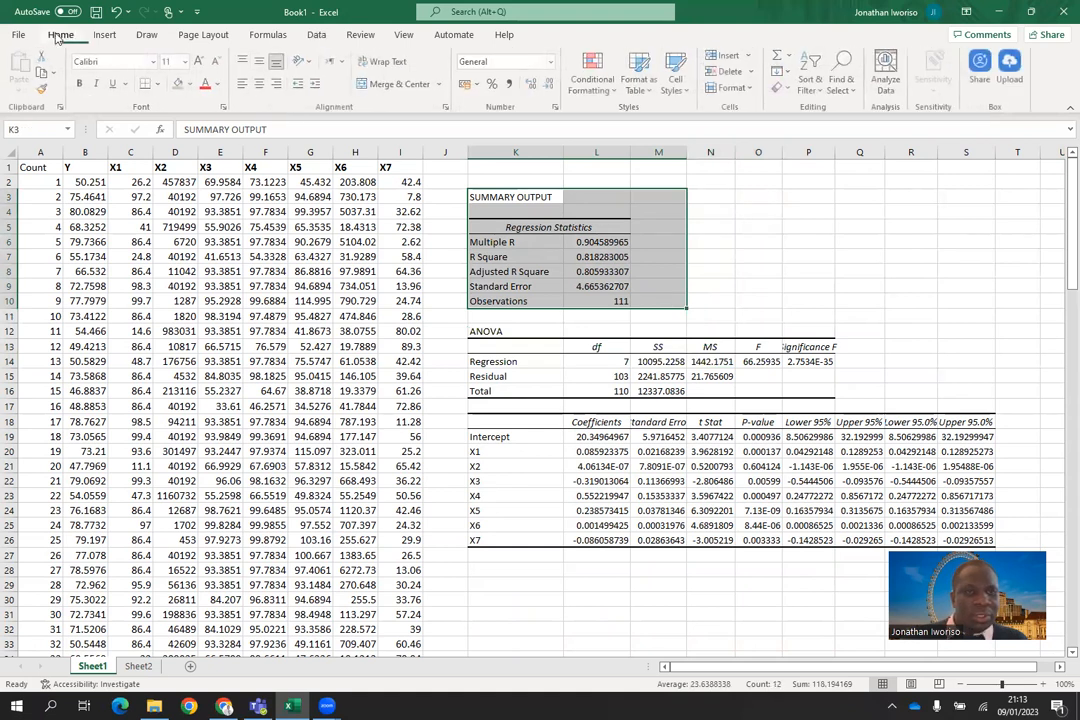
pyautogui.click(191, 84)
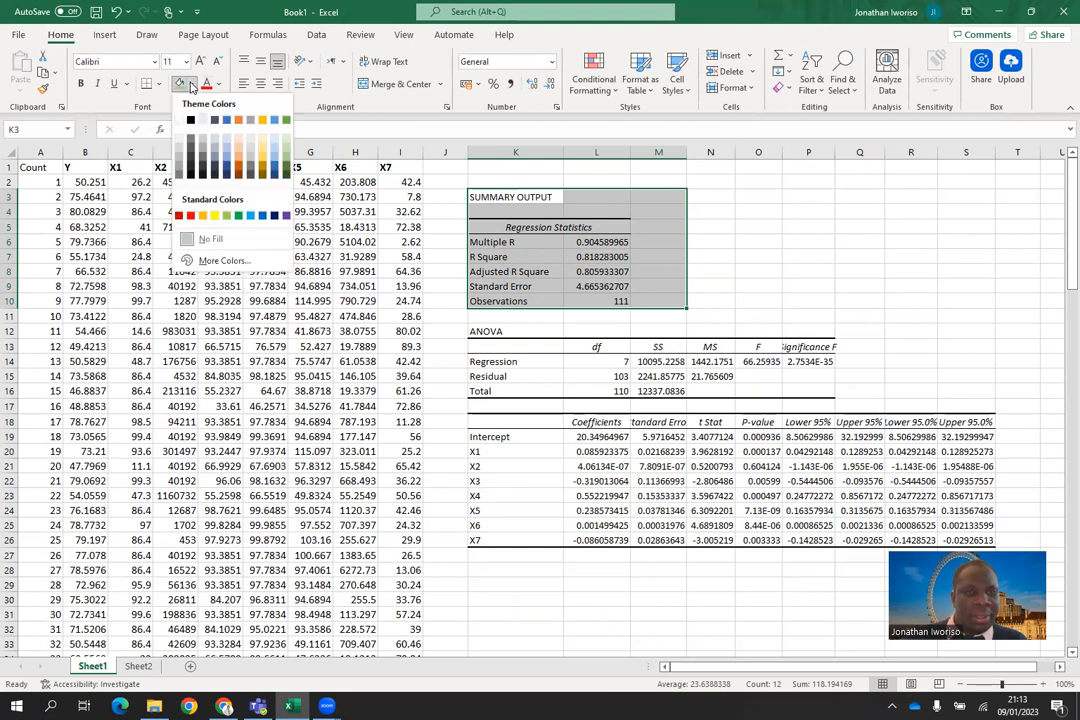
pyautogui.click(202, 217)
pyautogui.click(658, 330)
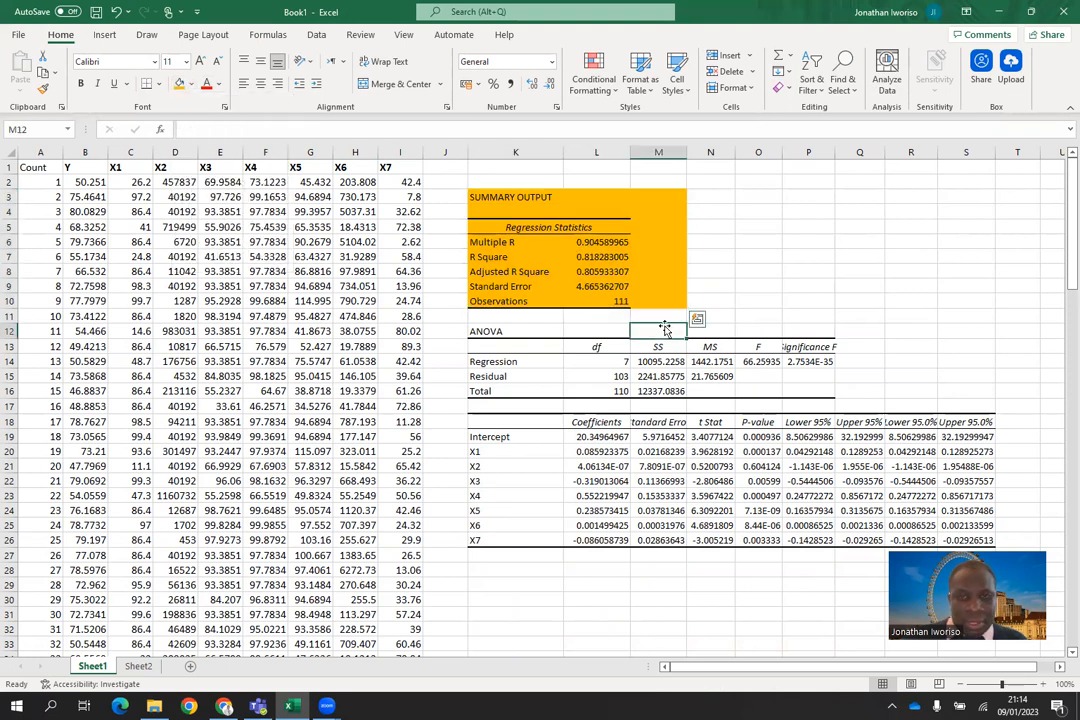
# Step: Fill the ANOVA table, K12:P16, with standard light green
pyautogui.moveTo(495, 331); pyautogui.dragTo(801, 393)
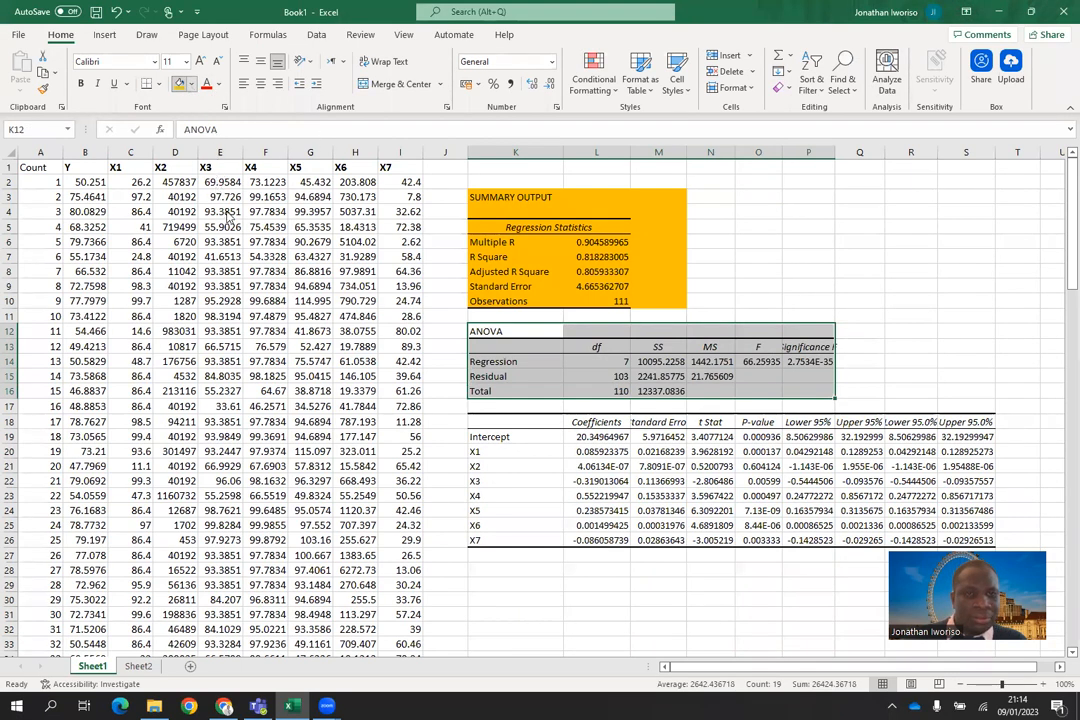
pyautogui.click(190, 86)
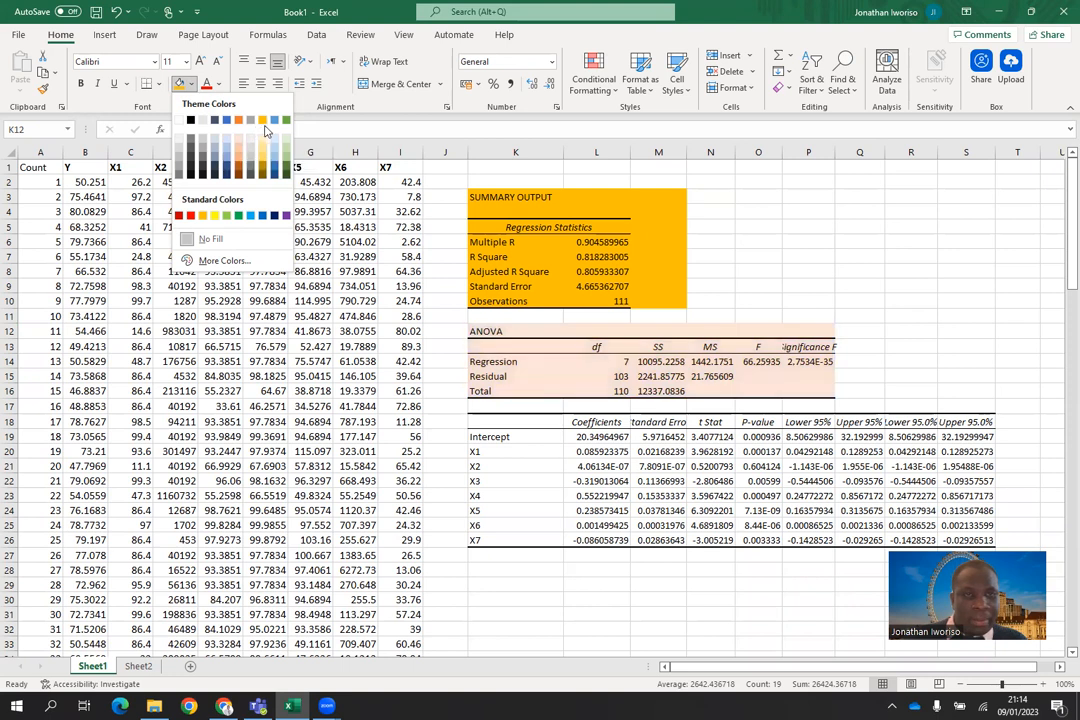
pyautogui.click(228, 218)
pyautogui.click(510, 466)
# Step: Fill the coefficients table, K18:S26, with standard yellow and widen column P to fit the Significance F heading
pyautogui.moveTo(505, 418); pyautogui.dragTo(990, 541)
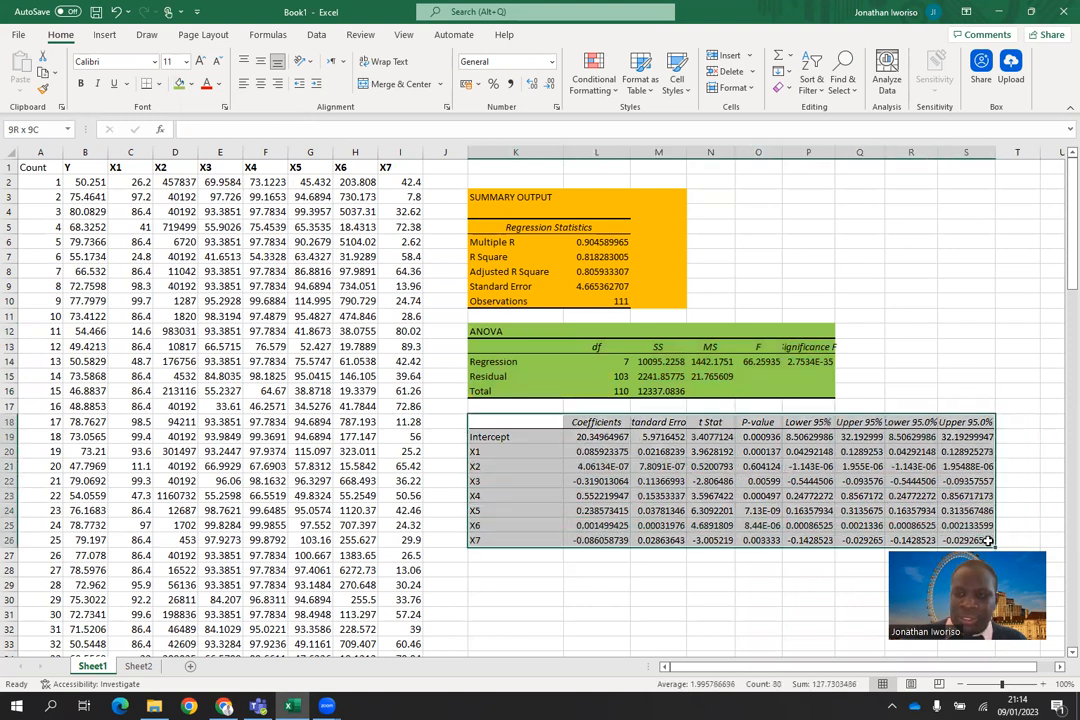
pyautogui.click(192, 86)
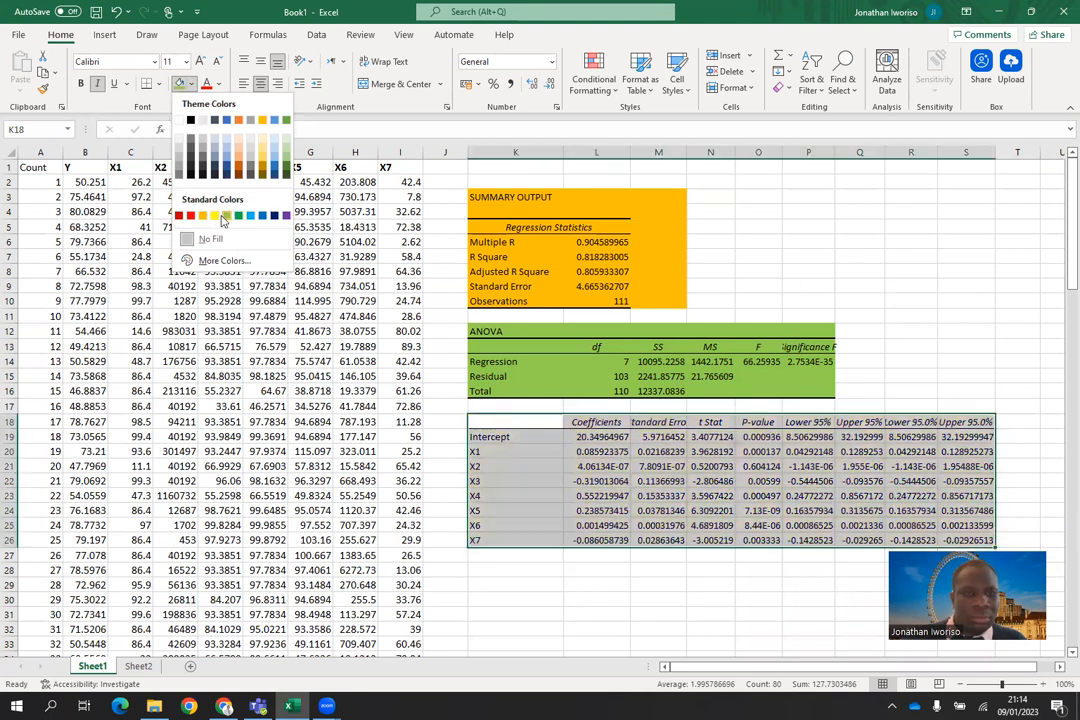
pyautogui.click(214, 215)
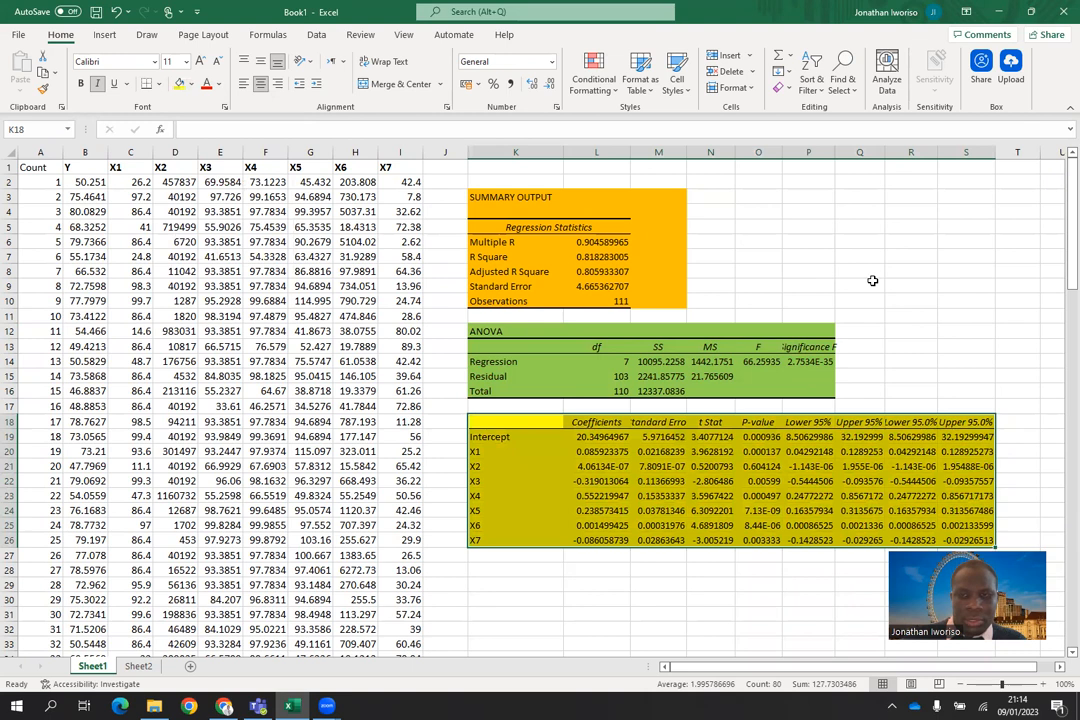
pyautogui.click(910, 302)
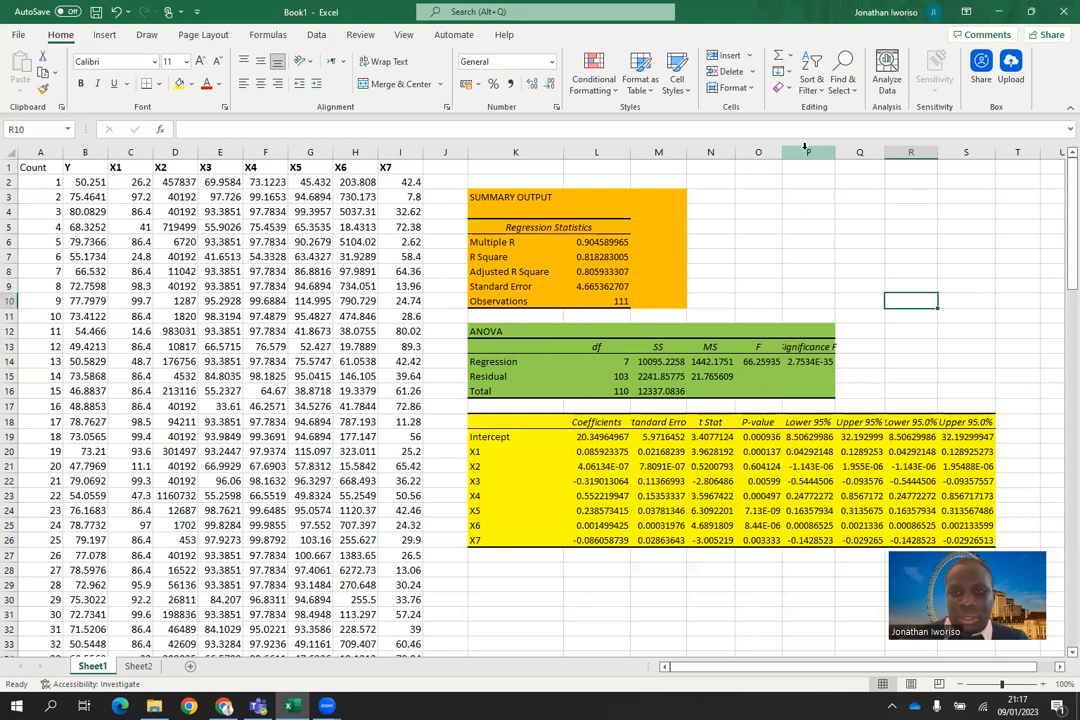
pyautogui.moveTo(833, 147); pyautogui.dragTo(860, 148)
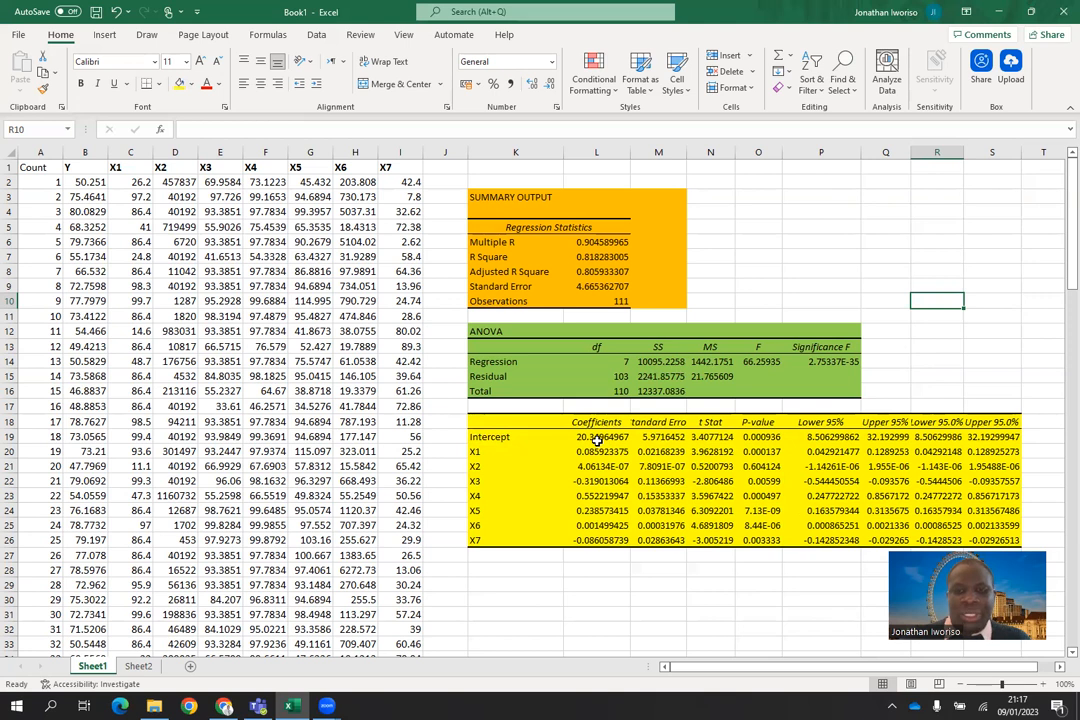
pyautogui.click(493, 573)
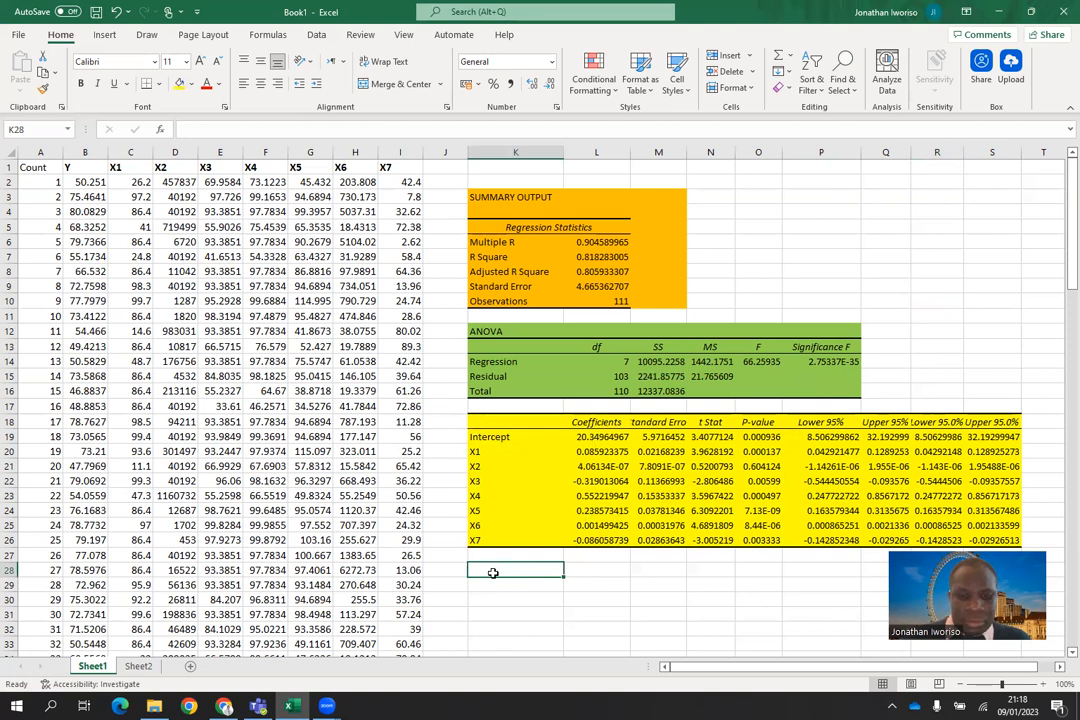
pyautogui.write('Y')
pyautogui.press('Tab')
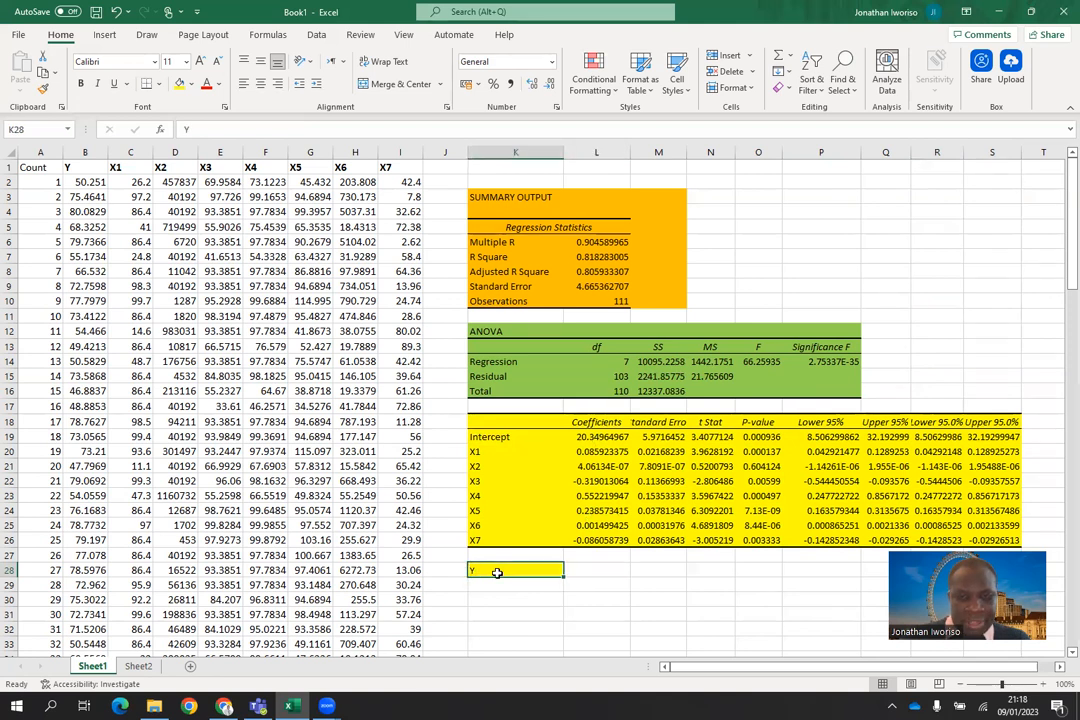
pyautogui.hotkey('ctrl', 'z')
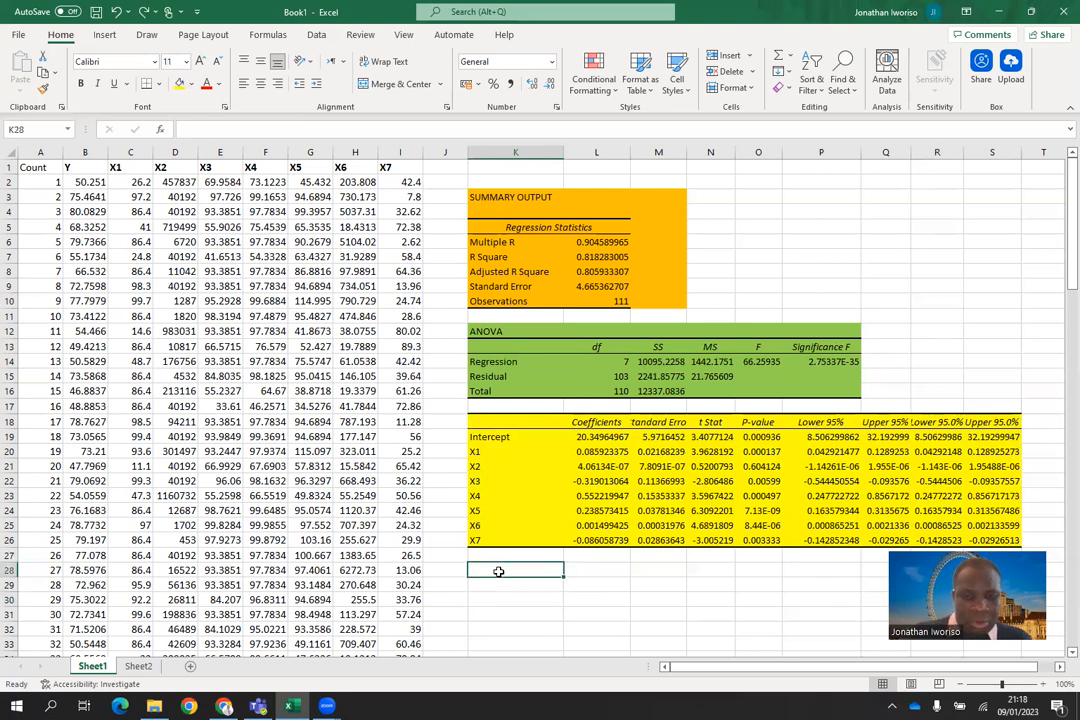
# Step: Start the regression equation in K28 as "Y = 20.3496 +" and widen column M to fit the Standard Error heading
pyautogui.write('Y =')
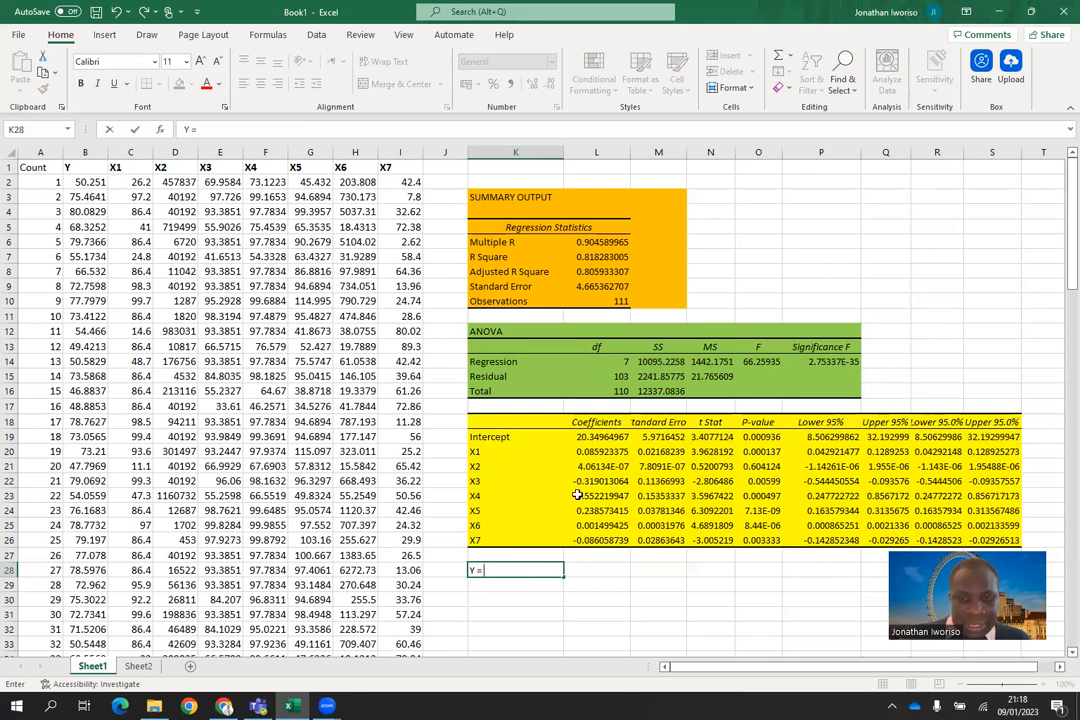
pyautogui.write(' 20.')
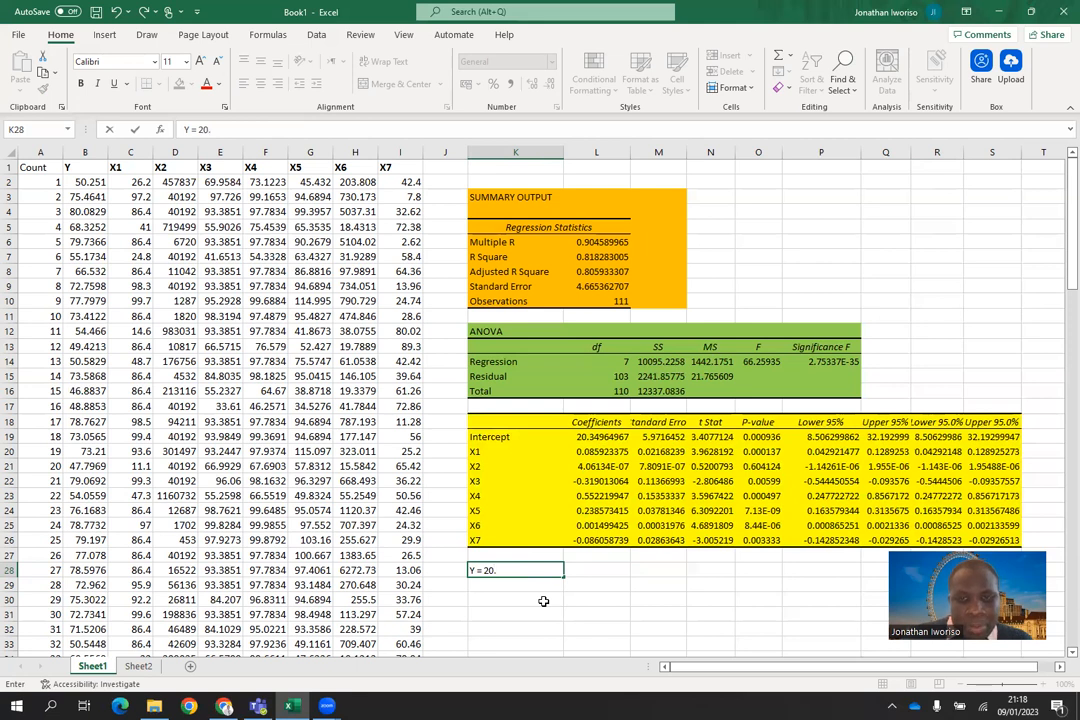
pyautogui.write('3')
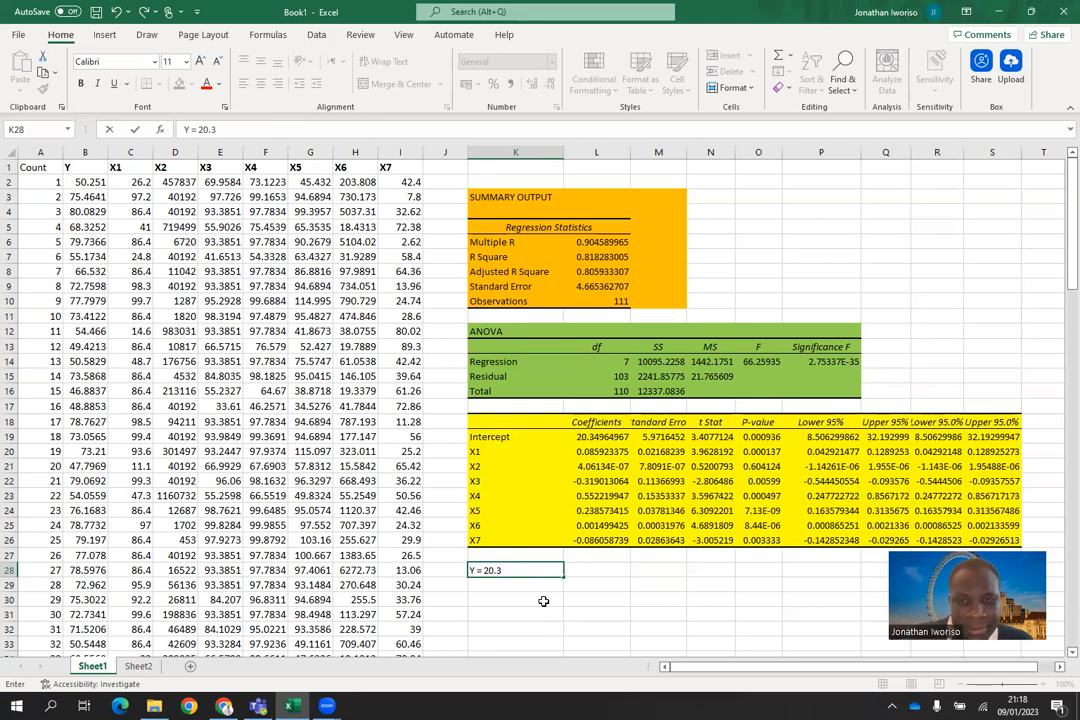
pyautogui.write('496')
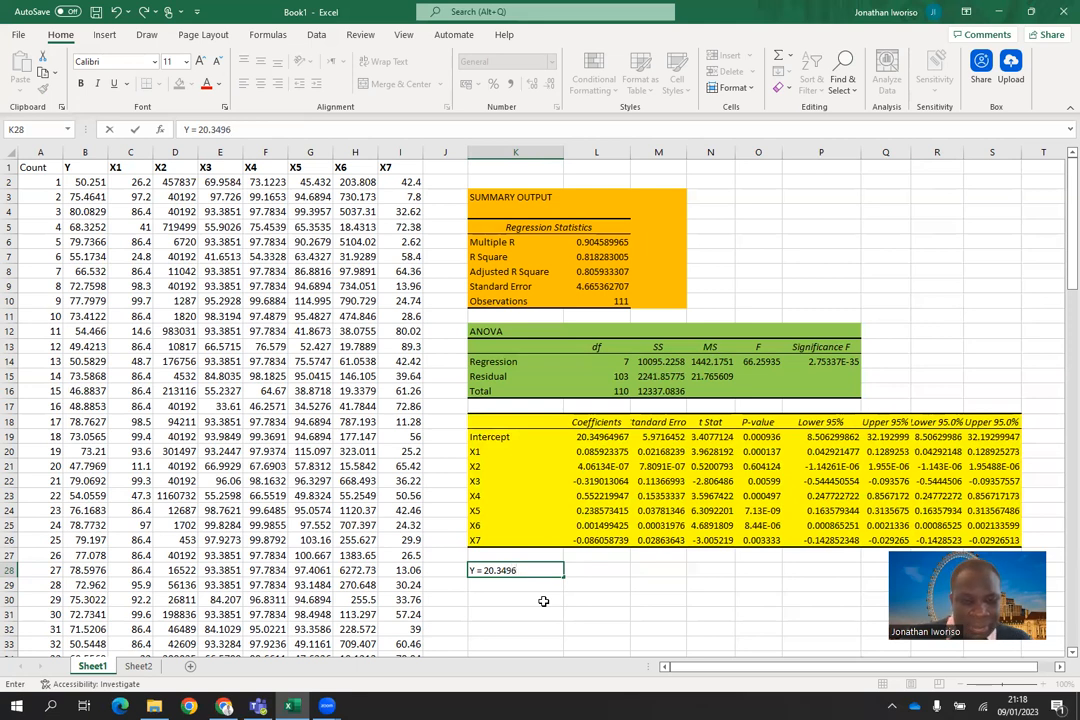
pyautogui.write(' +')
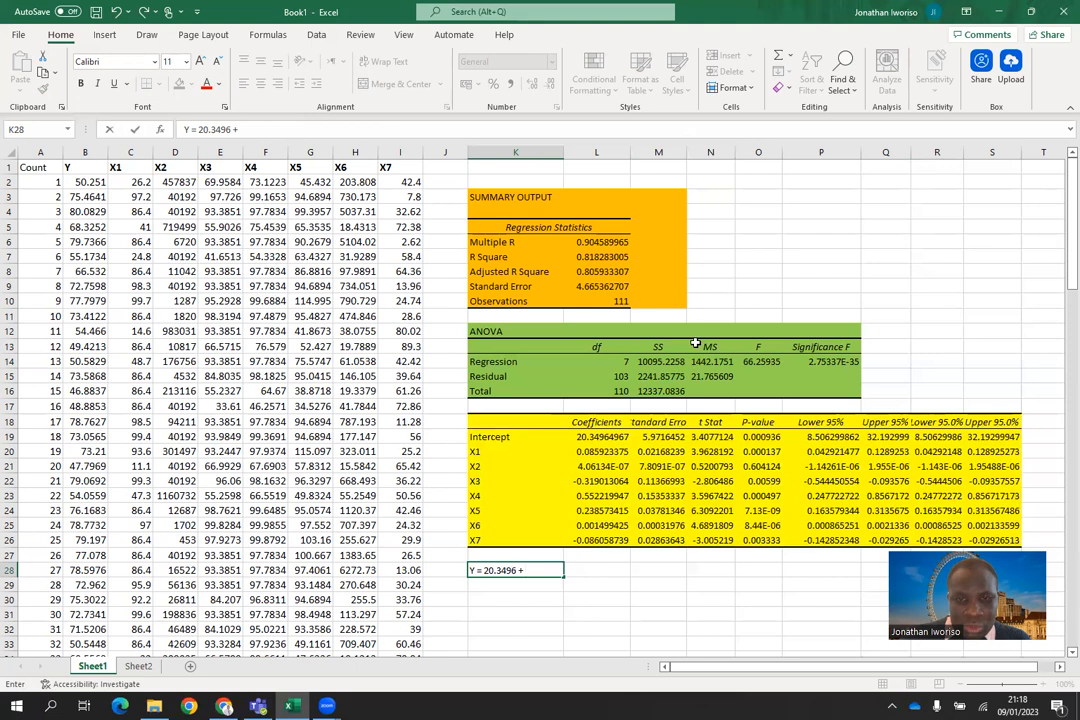
pyautogui.click(742, 238)
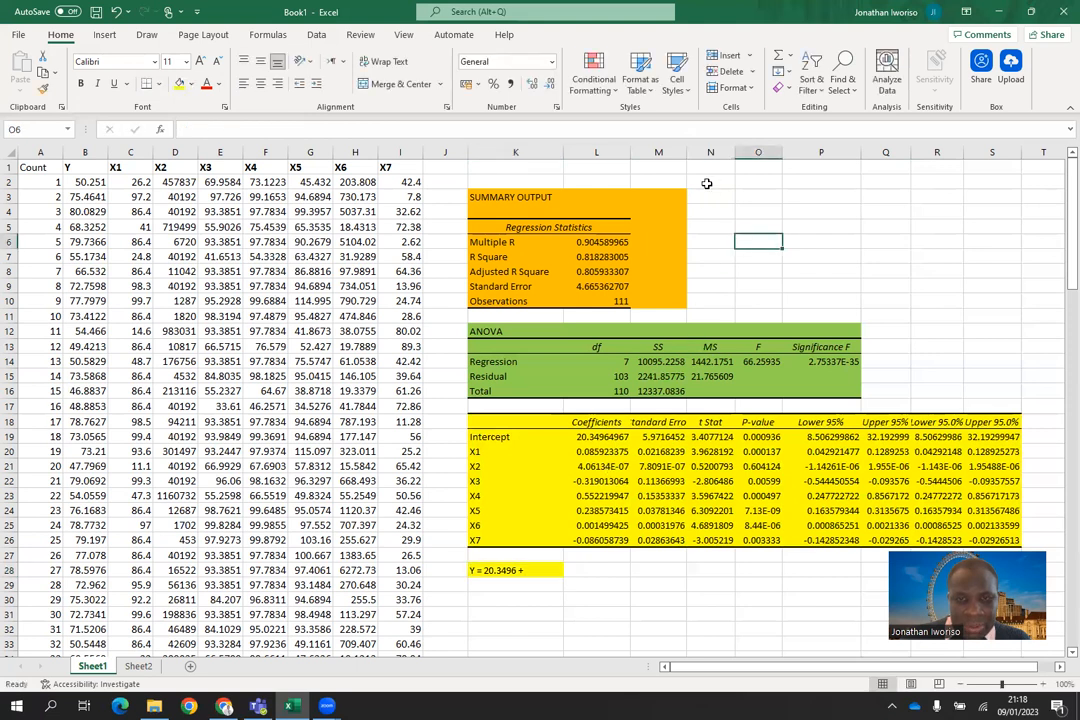
pyautogui.moveTo(689, 150); pyautogui.dragTo(702, 152)
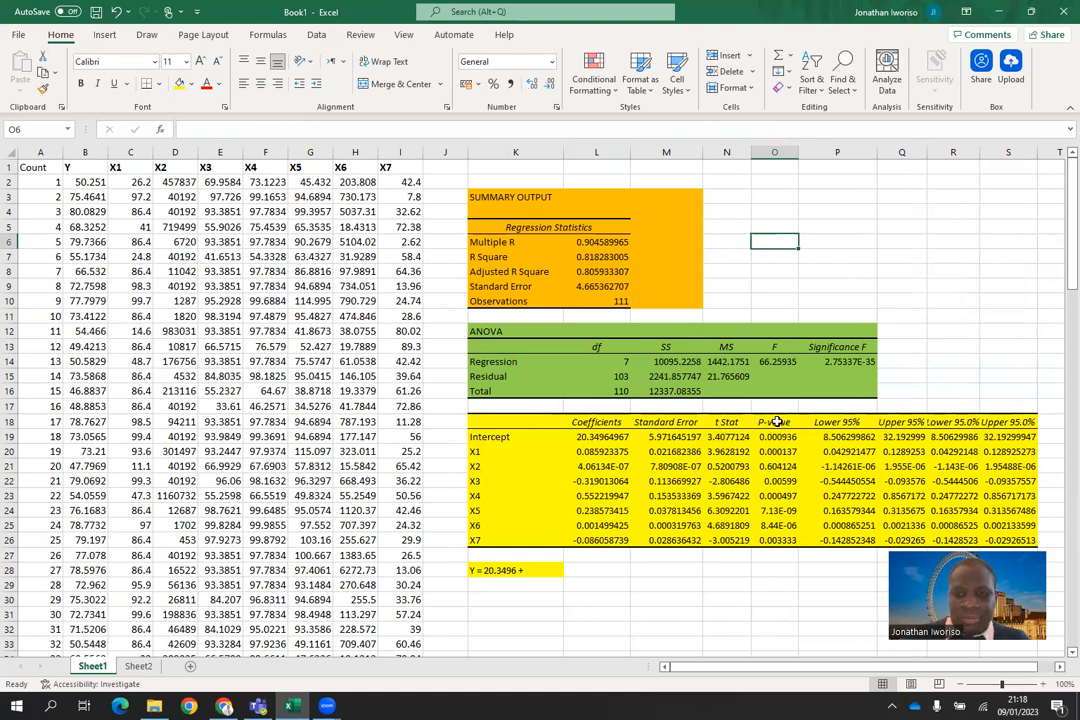
# Step: Append the X1 term "0.0859*X1" to the regression equation in K28
pyautogui.click(535, 570)
pyautogui.doubleClick(535, 570)
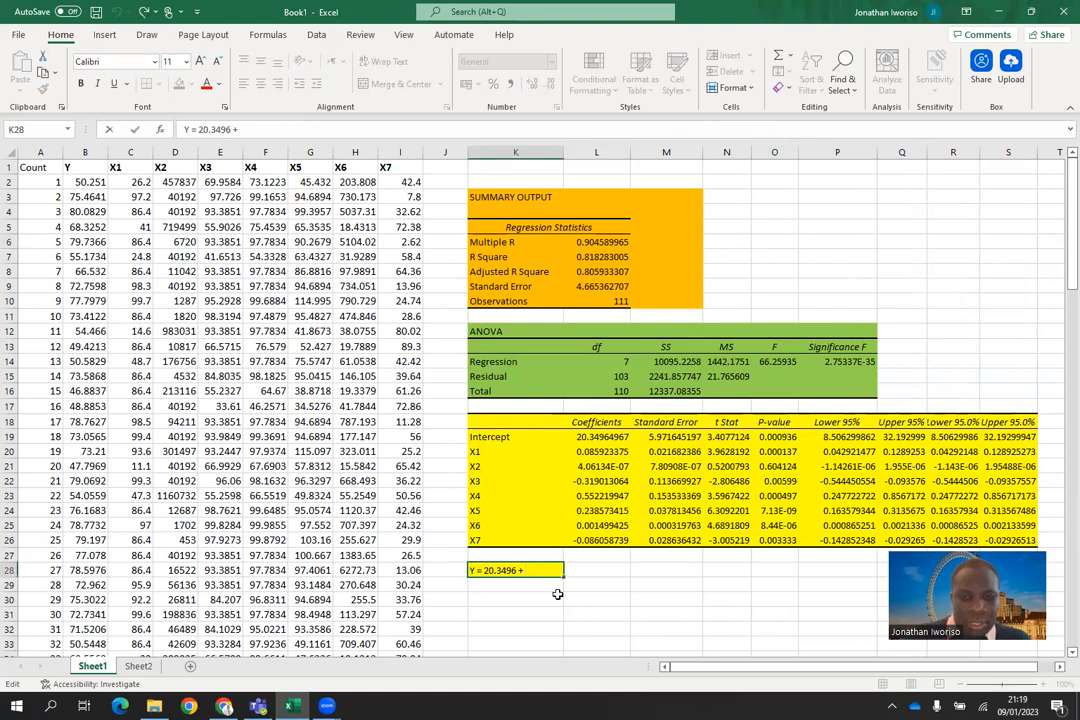
pyautogui.write('0.08')
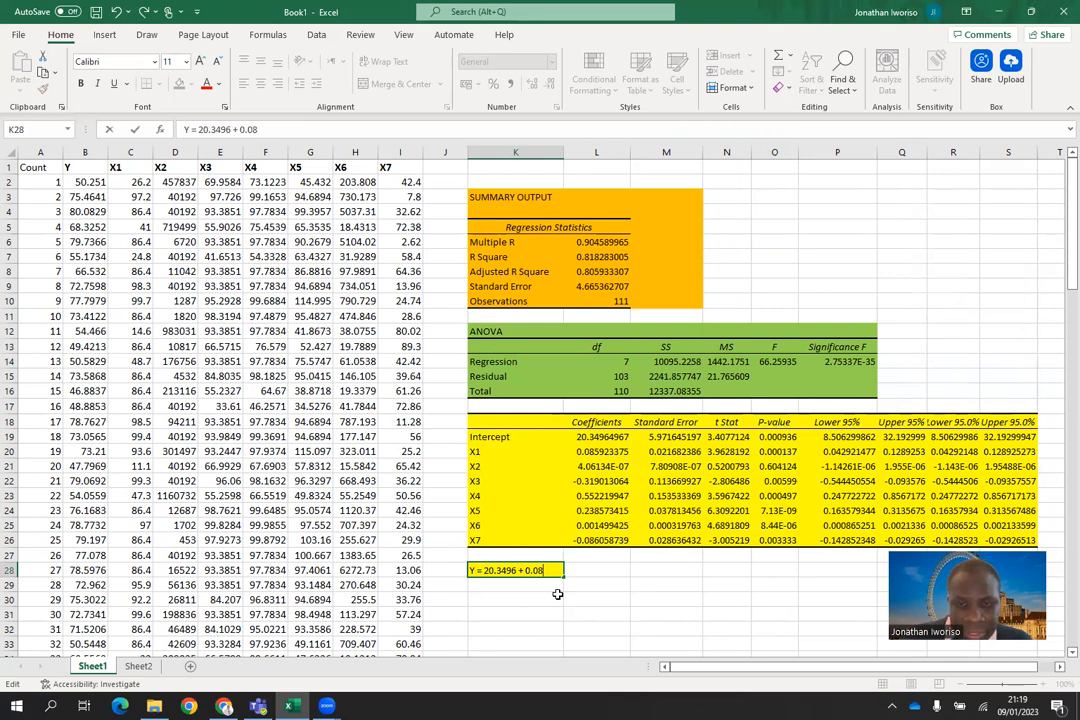
pyautogui.write('6')
pyautogui.press('BackSpace')
pyautogui.write('59')
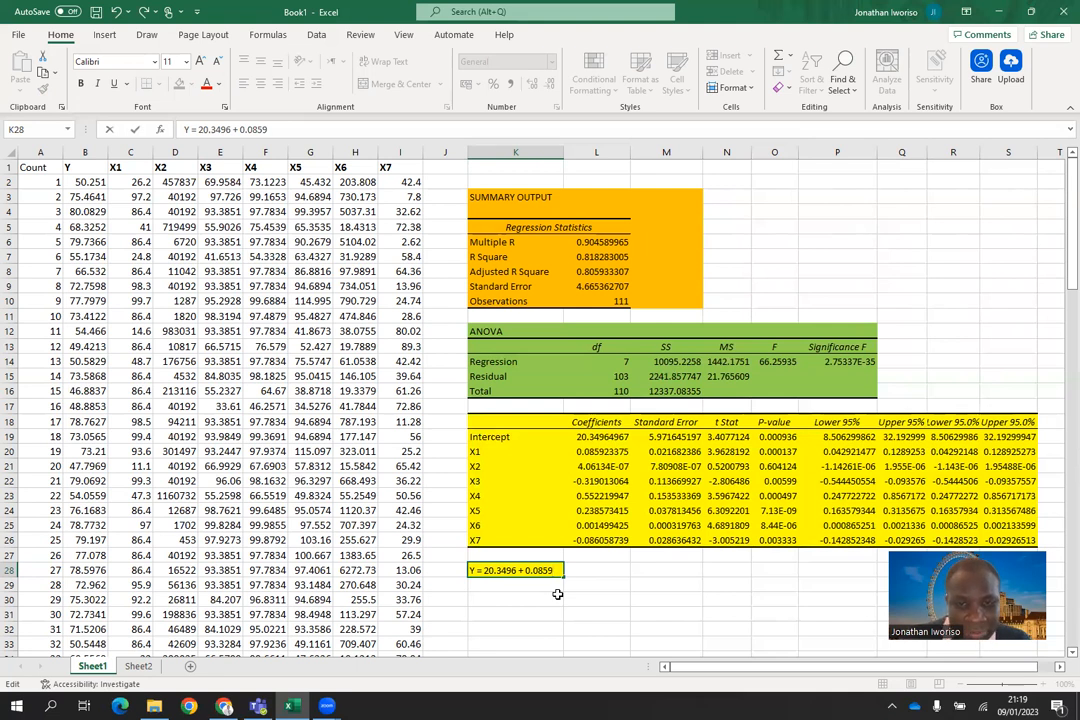
pyautogui.write('*')
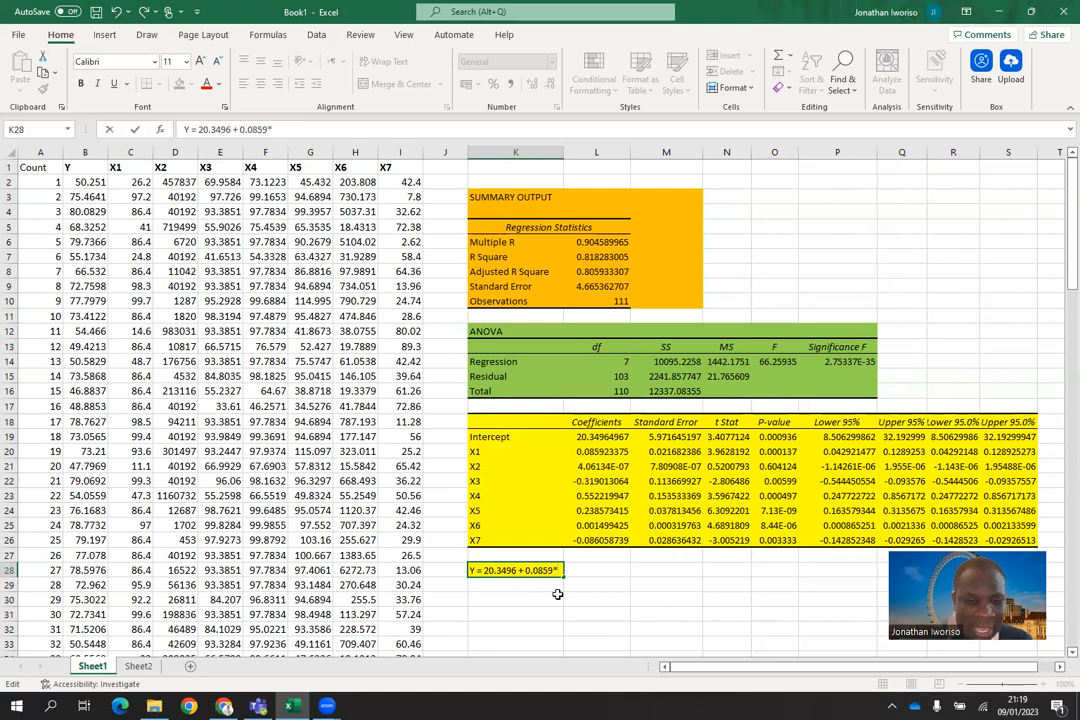
pyautogui.write('X1')
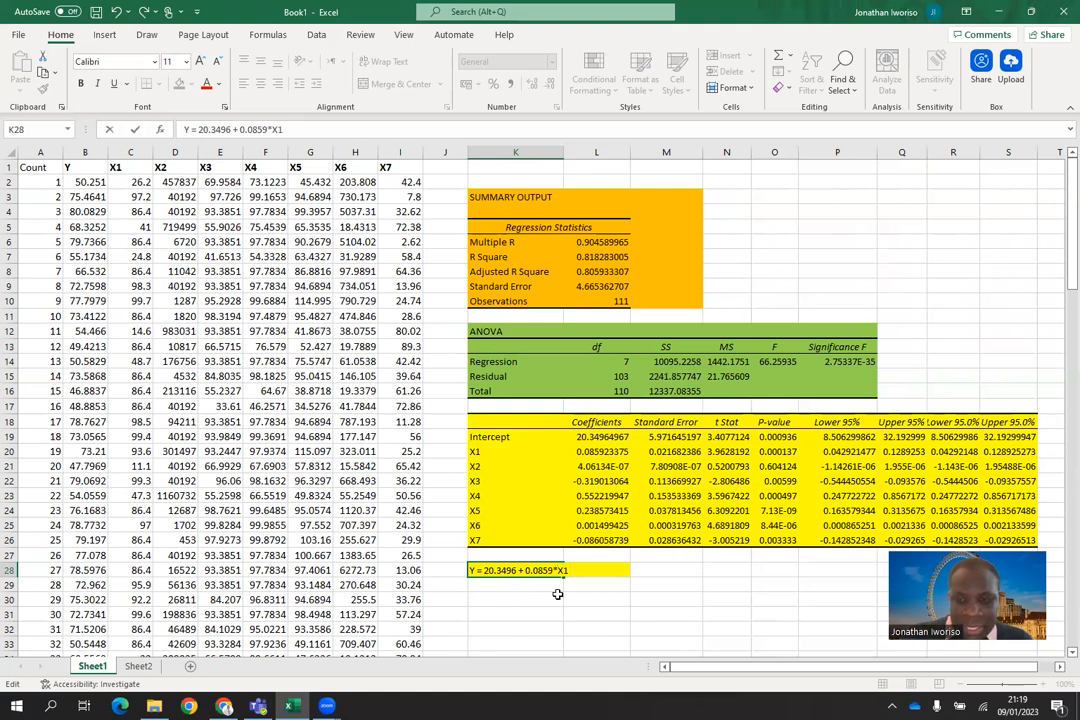
pyautogui.write(' +')
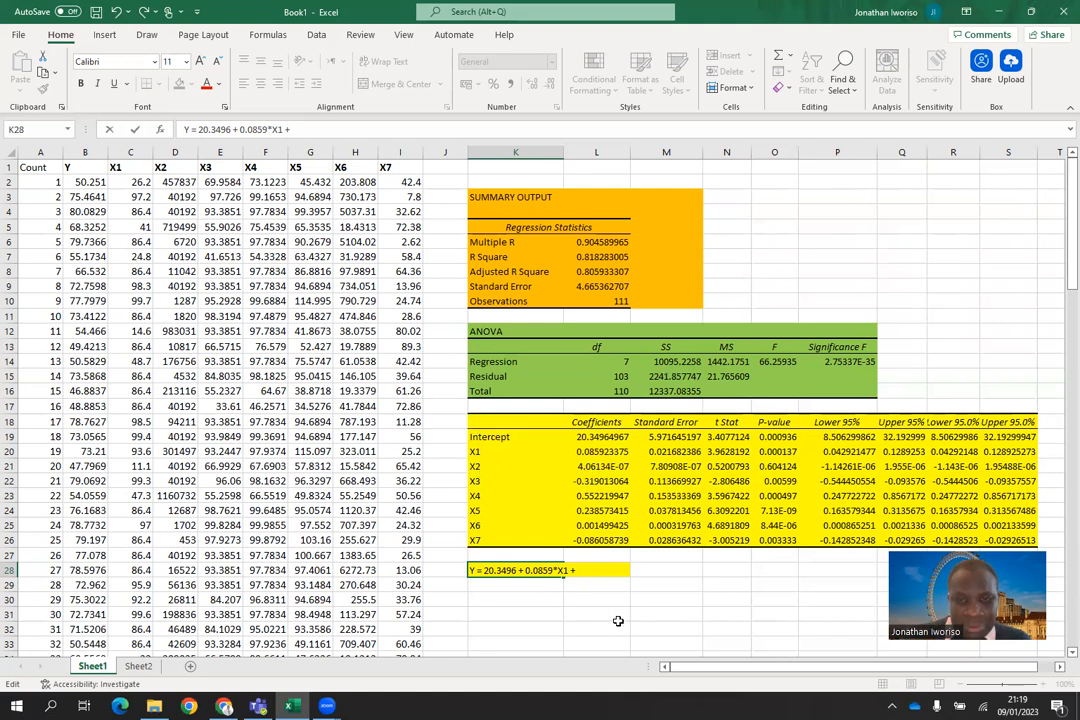
# Step: Add the X2 term "+ 4.0613E-07*X2" to the regression equation in K28
pyautogui.write('4.')
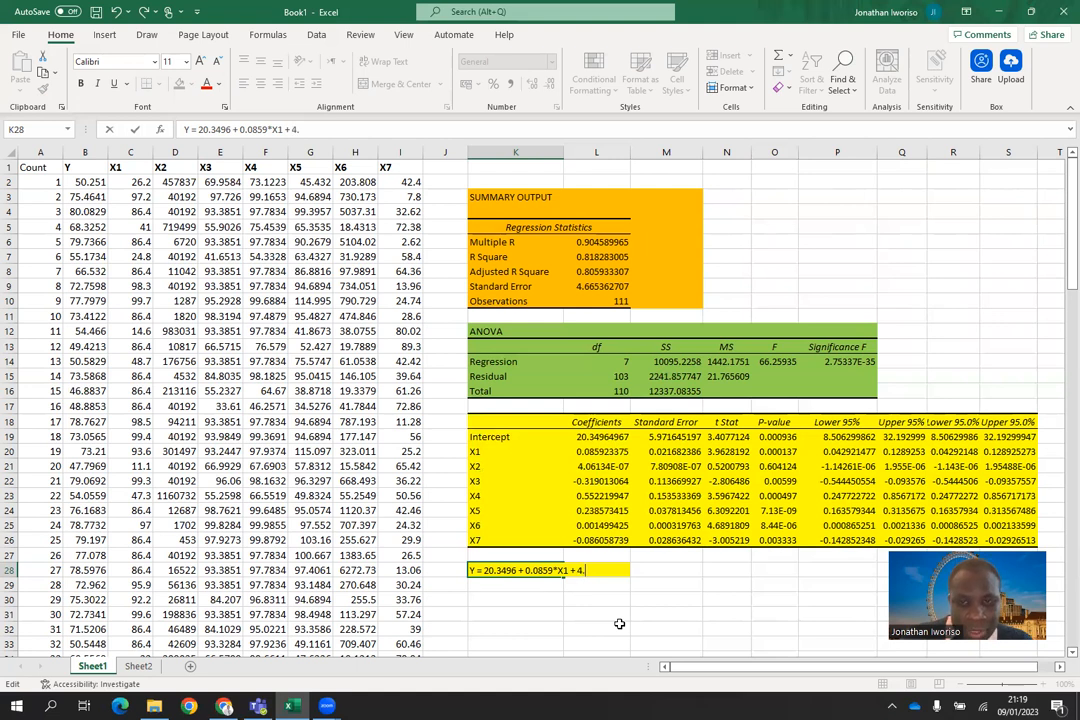
pyautogui.write('06')
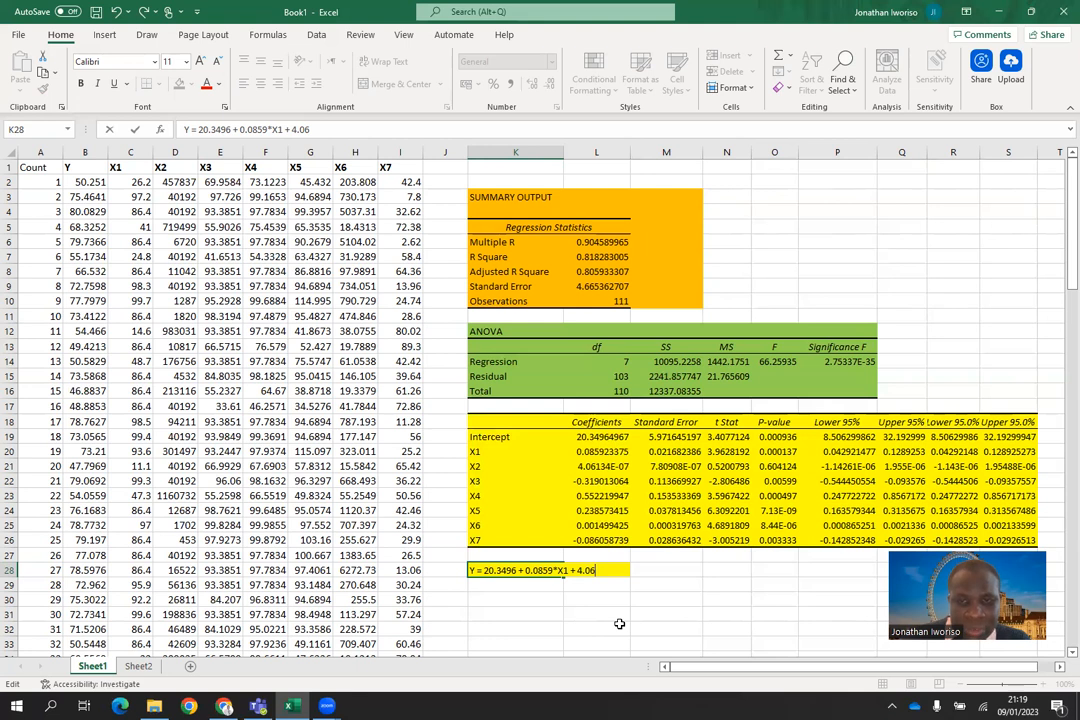
pyautogui.write('13')
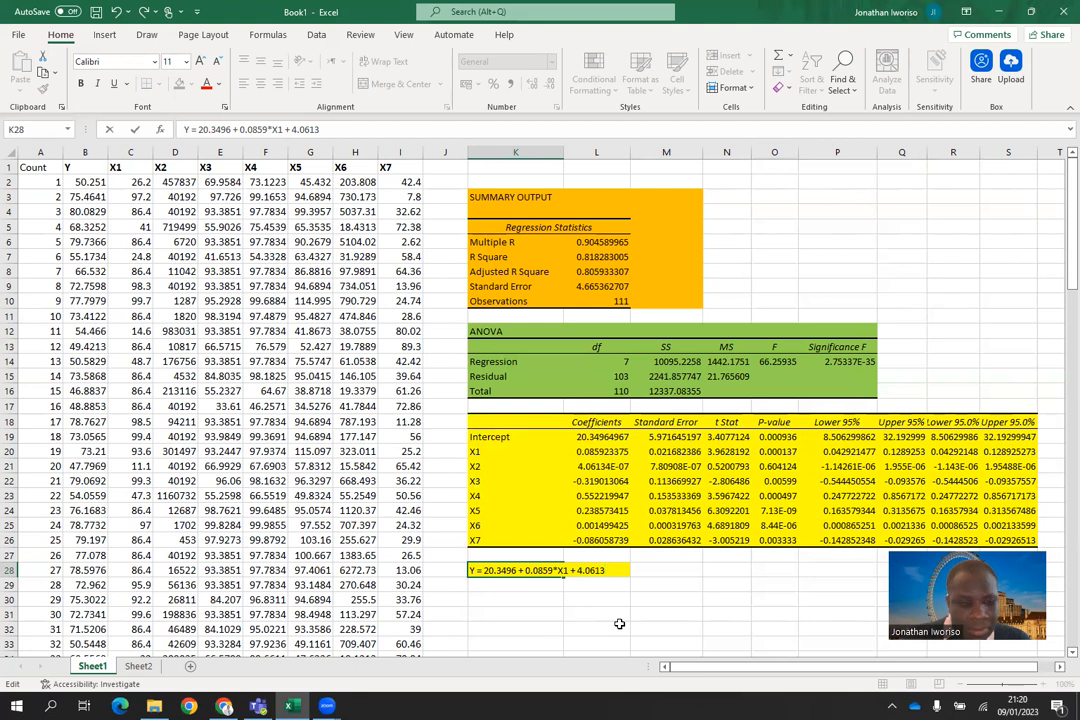
pyautogui.write('E')
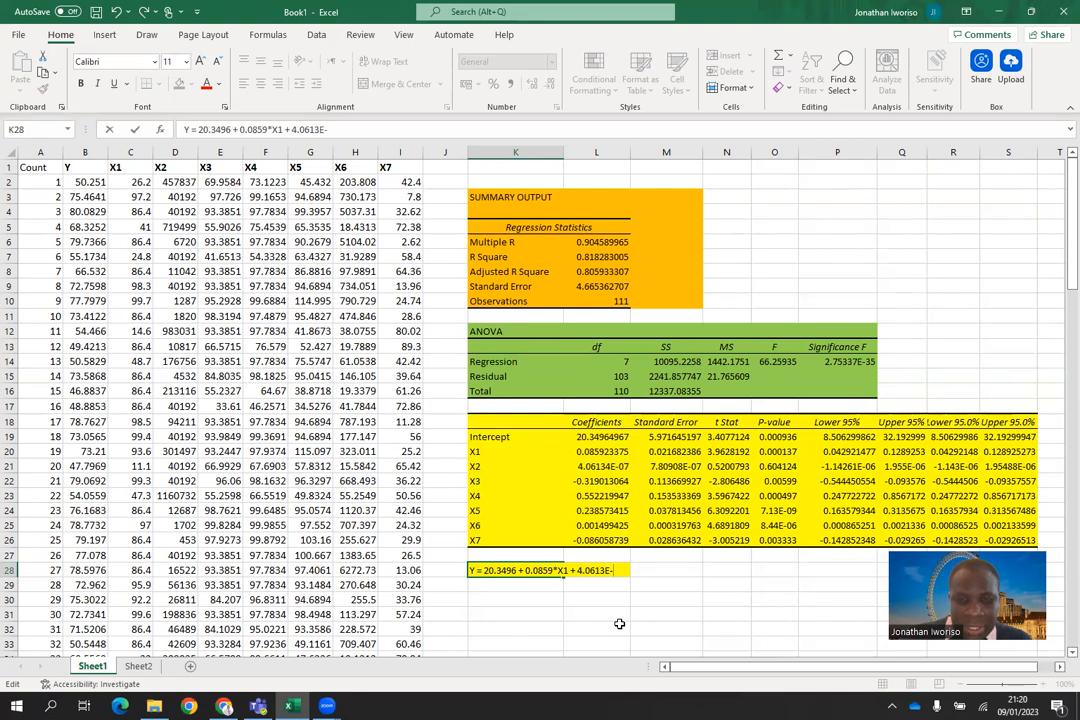
pyautogui.write('-07*X')
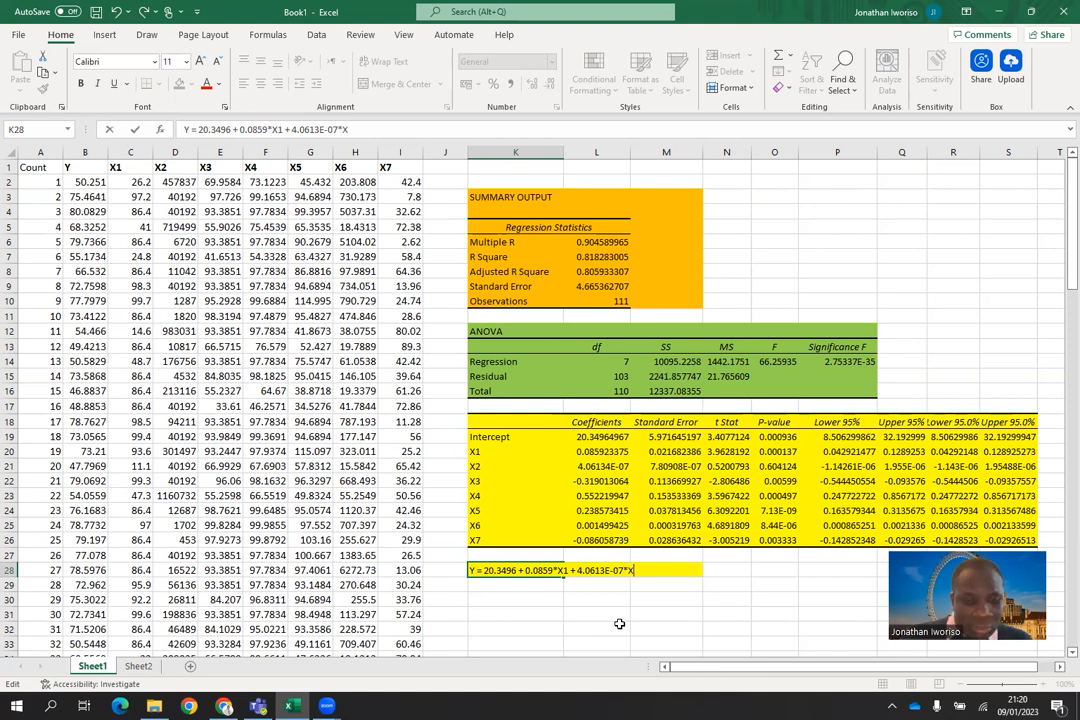
pyautogui.write('2 +')
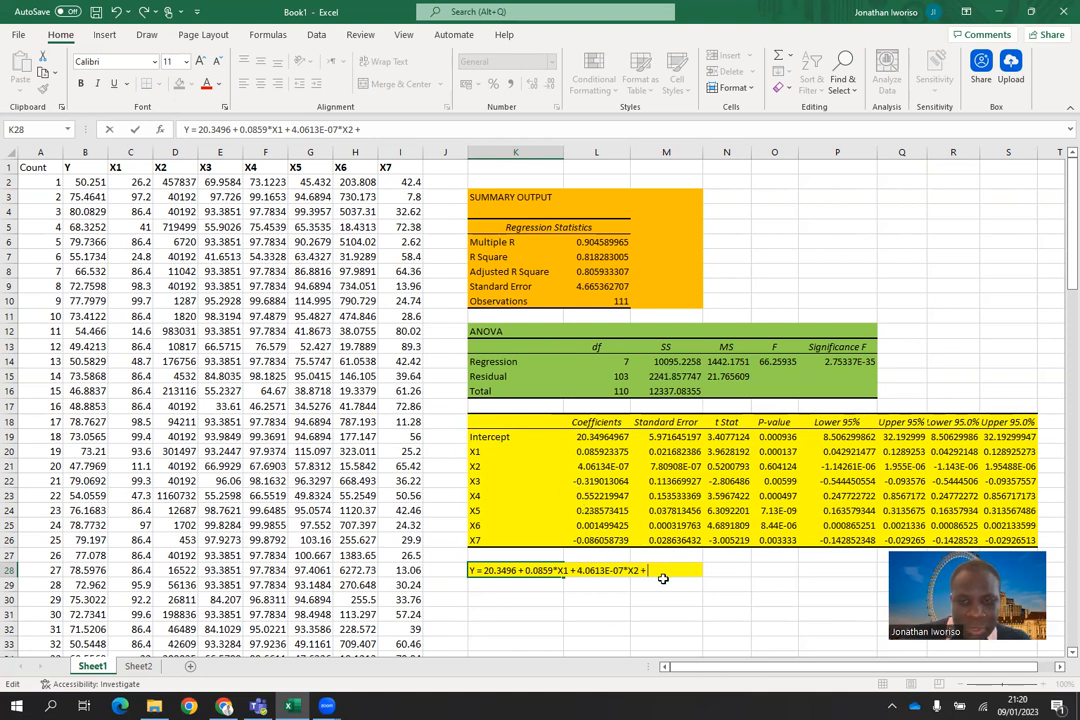
# Step: Add the X3 term "- 0.3190*X3" to the equation in K28 and commit the cell
pyautogui.press('BackSpace')
pyautogui.write('- 0.')
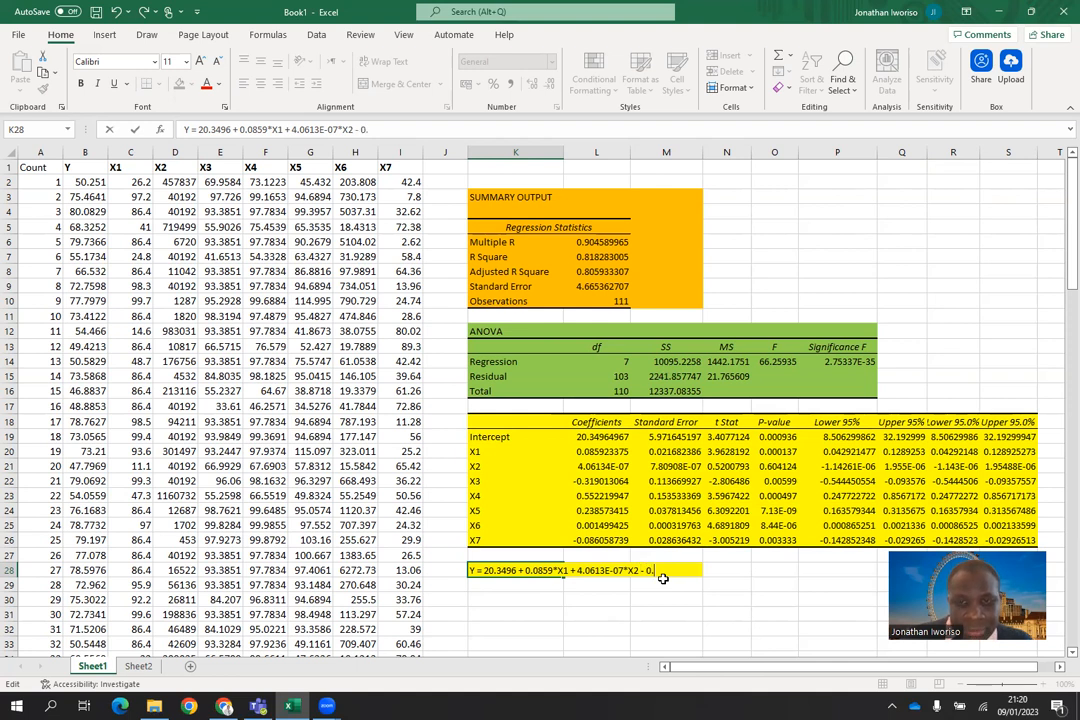
pyautogui.write('3')
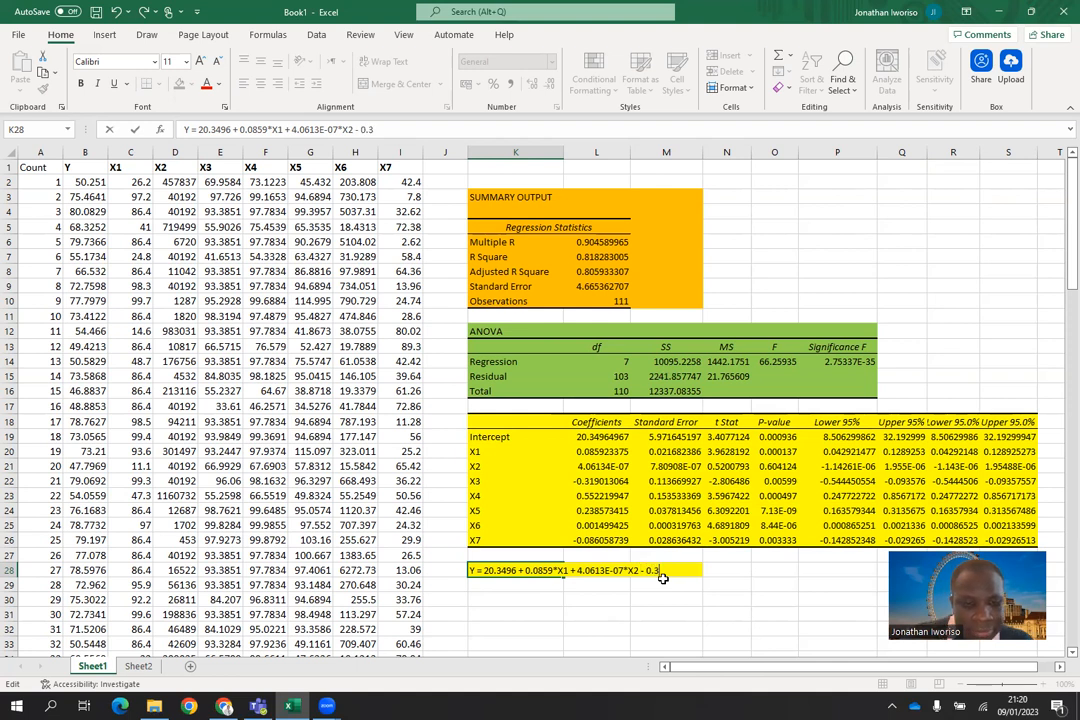
pyautogui.write('19')
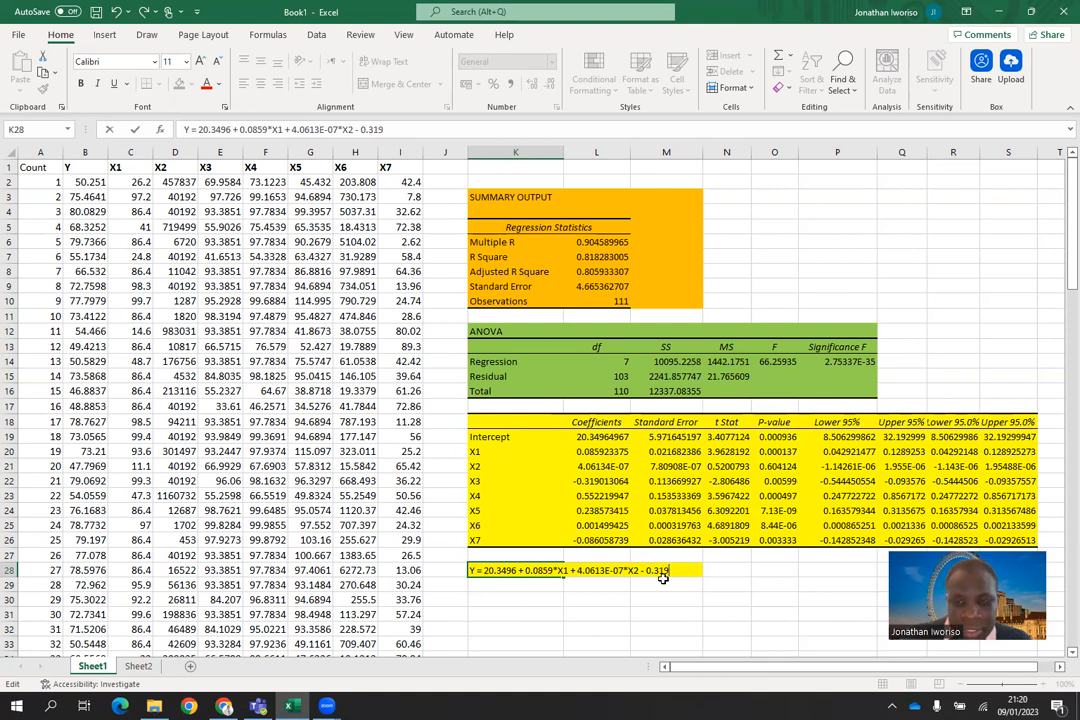
pyautogui.write('0')
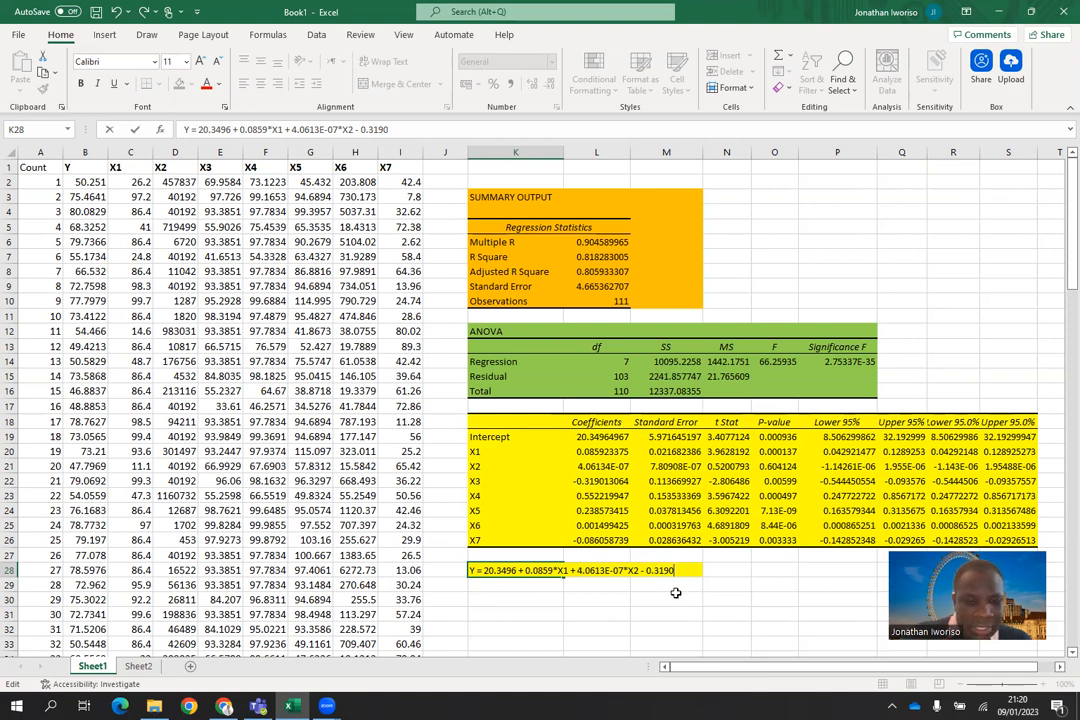
pyautogui.write('*X')
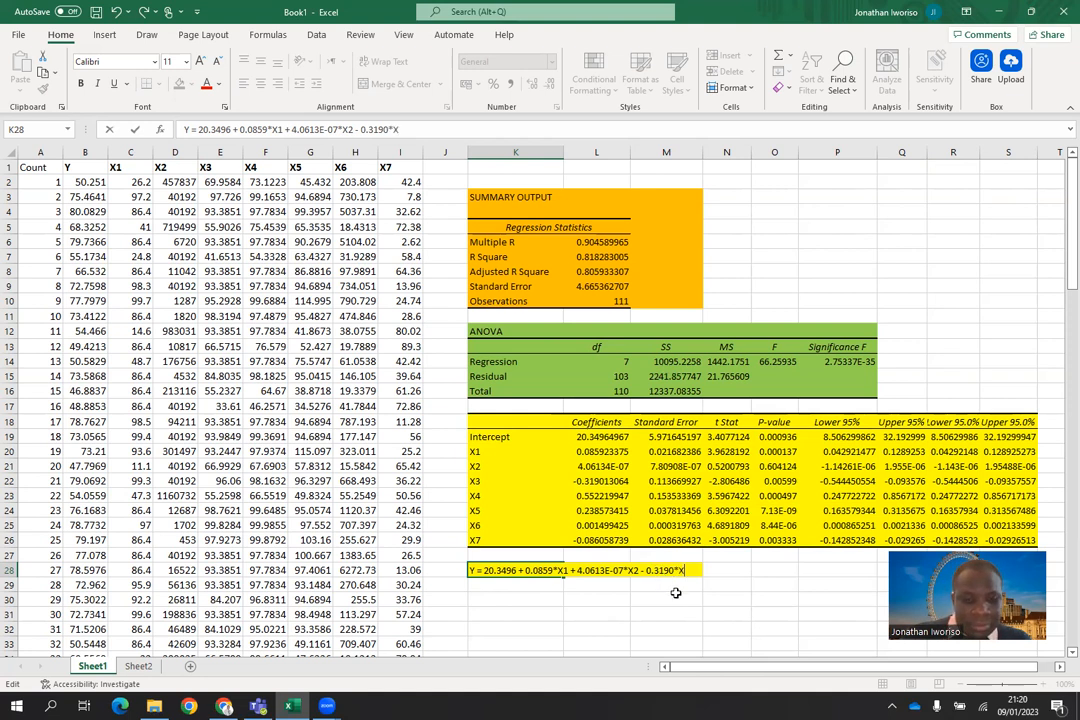
pyautogui.write('3')
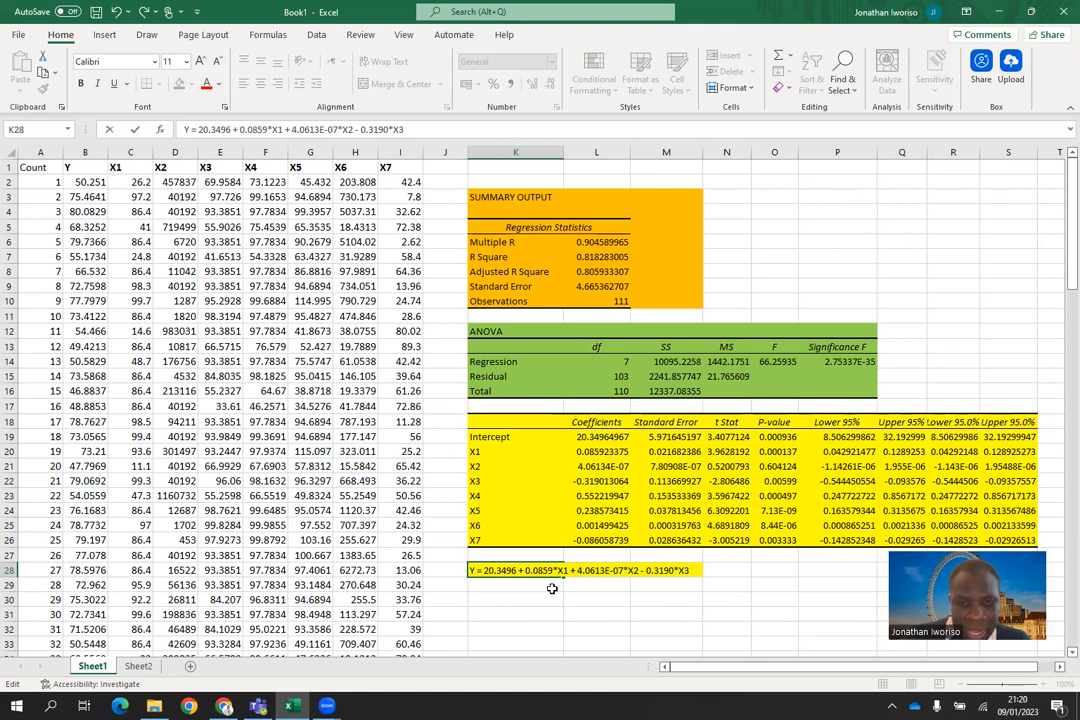
pyautogui.press('Return')
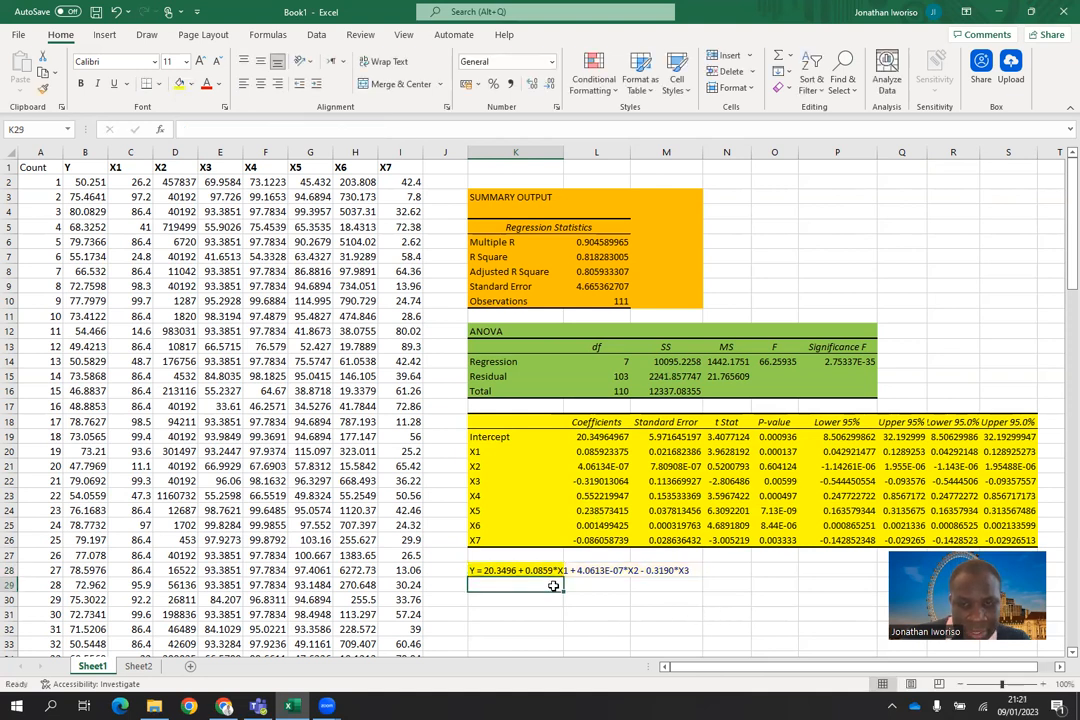
# Step: Continue the regression equation in K29 with the X4 term "+ 0.5522*X4"
pyautogui.write('+')
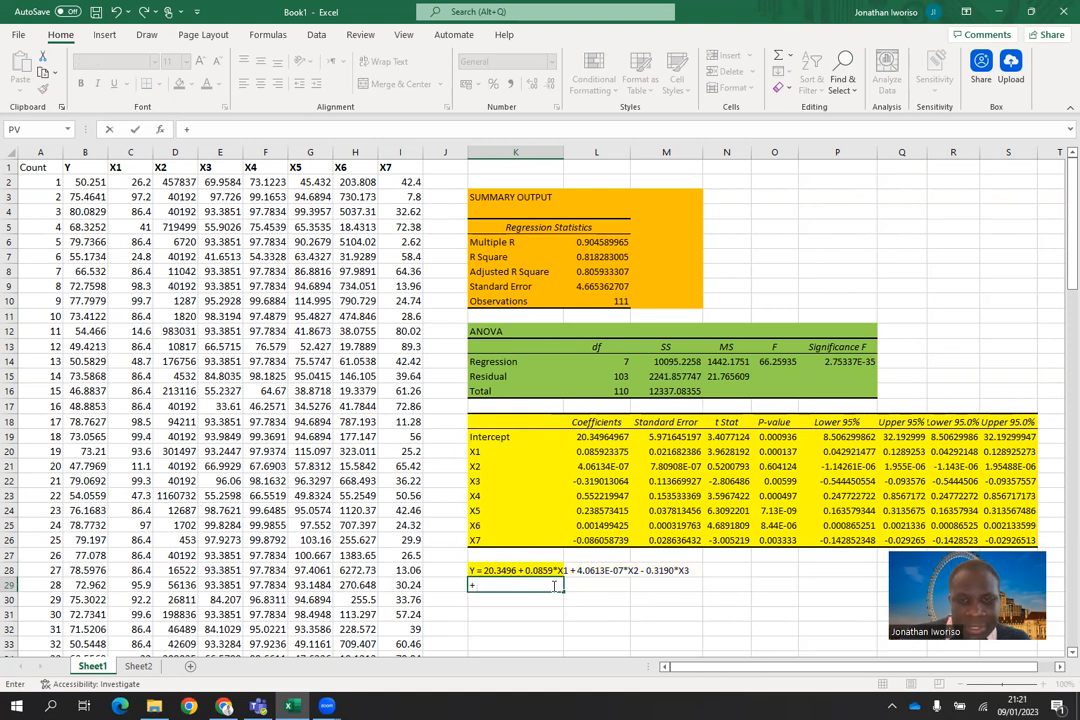
pyautogui.write('0.')
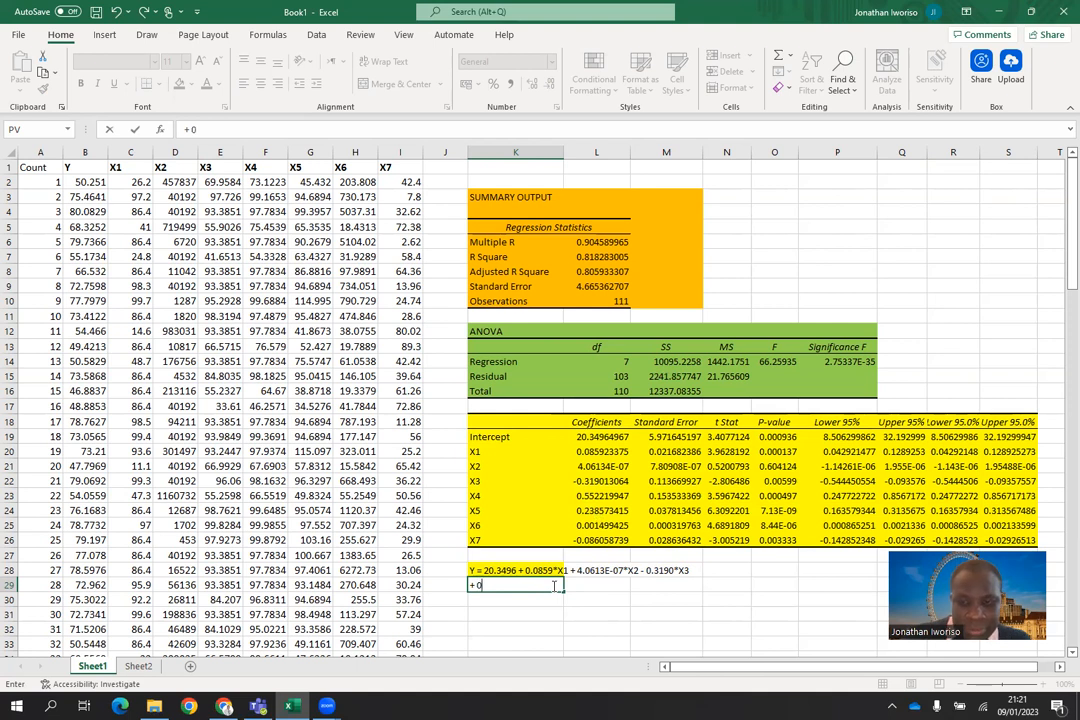
pyautogui.write('5522')
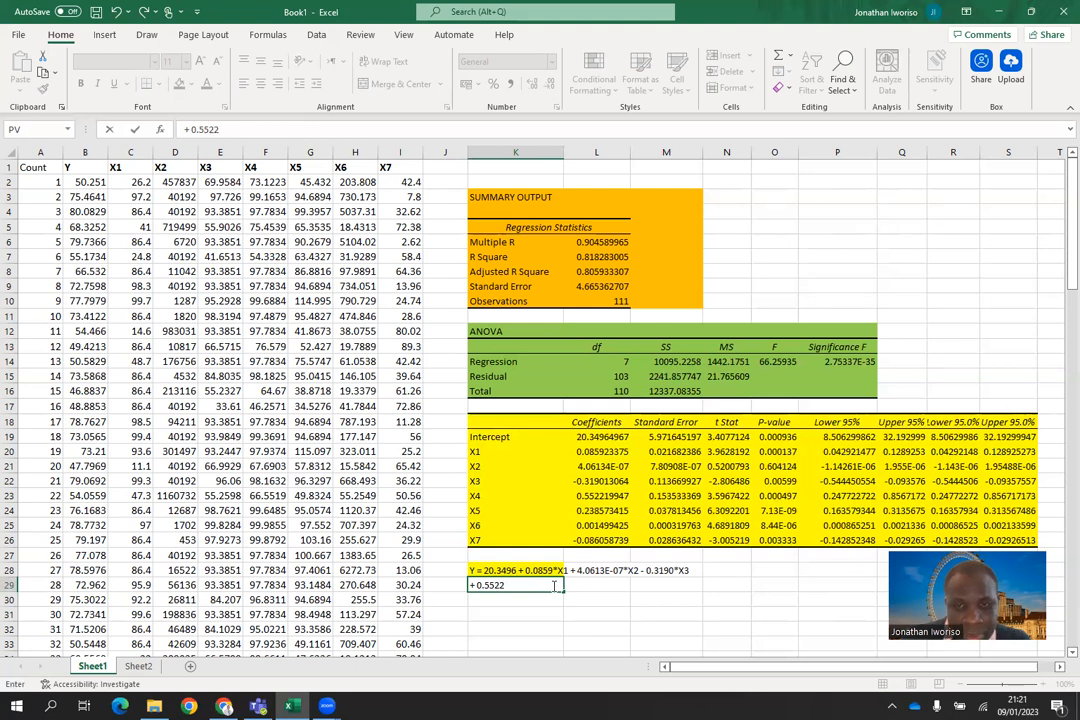
pyautogui.write('*X4')
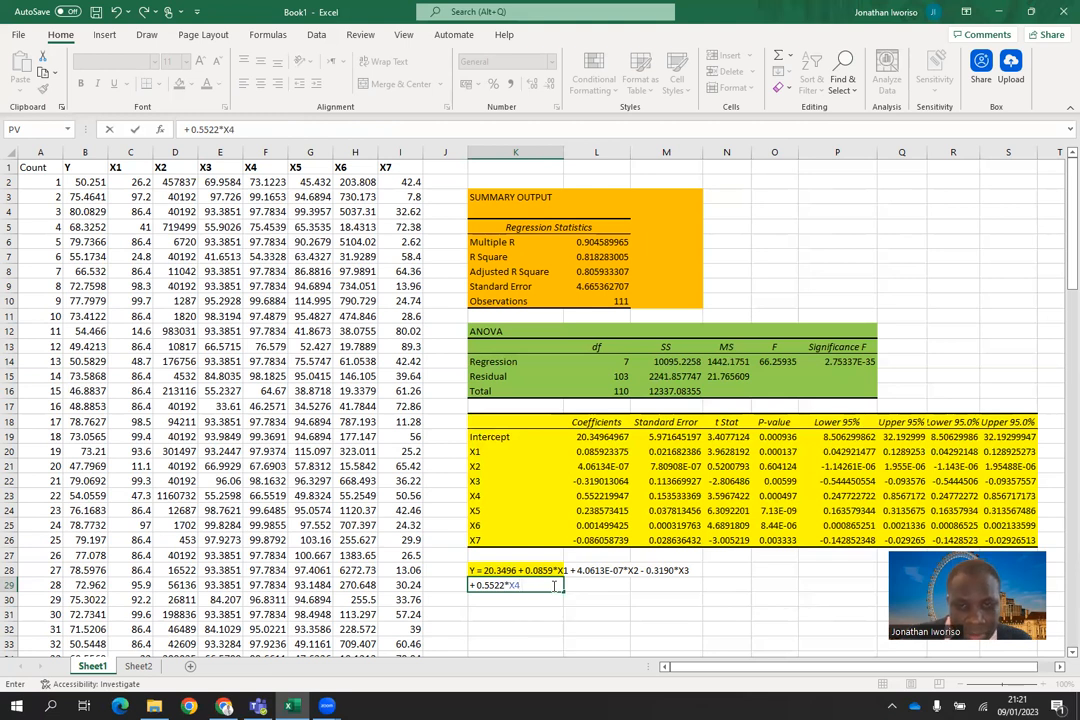
pyautogui.write(' +')
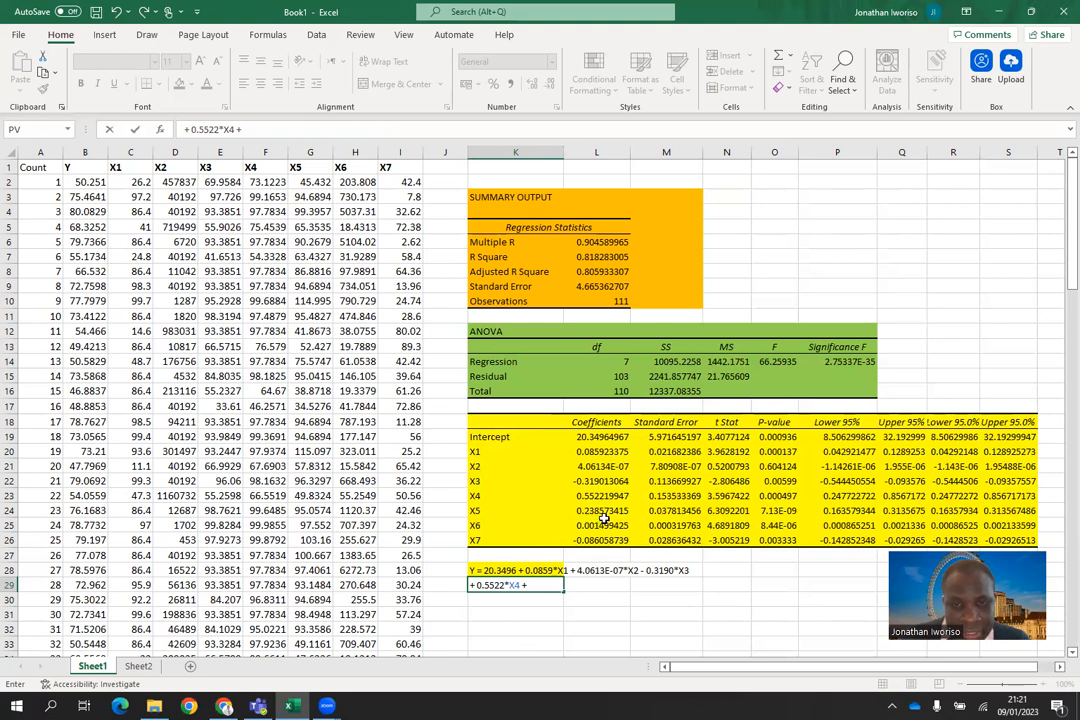
# Step: Add the X5 term to the equation in K29 as "+ 2386*X5"
pyautogui.write('2386')
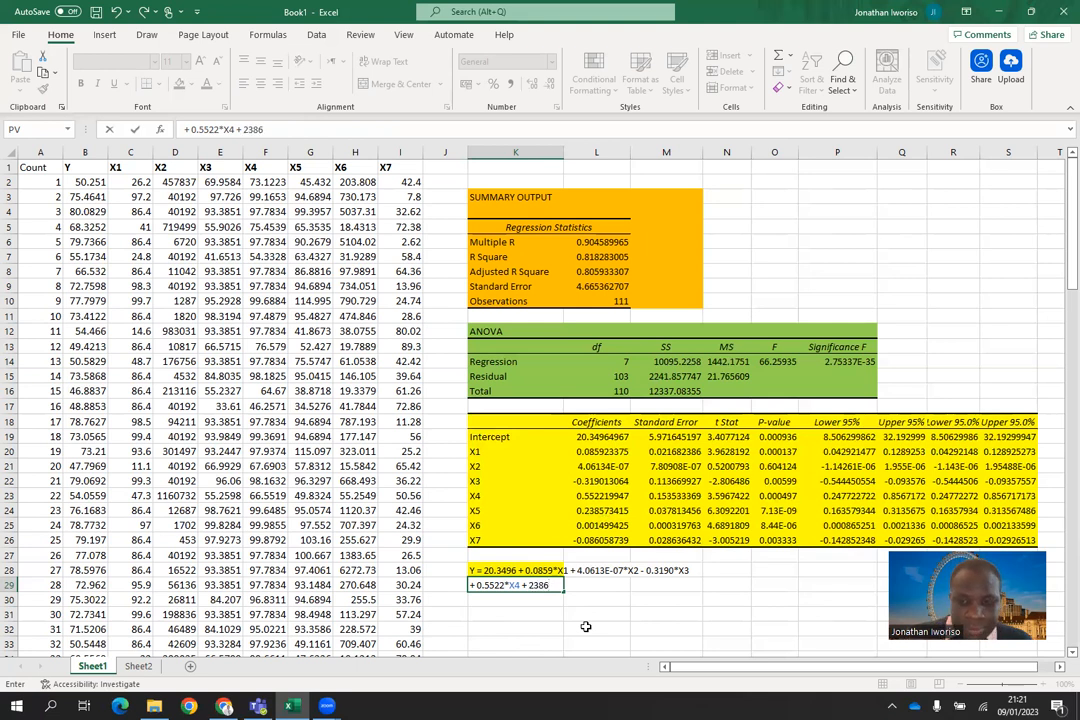
pyautogui.write('*X')
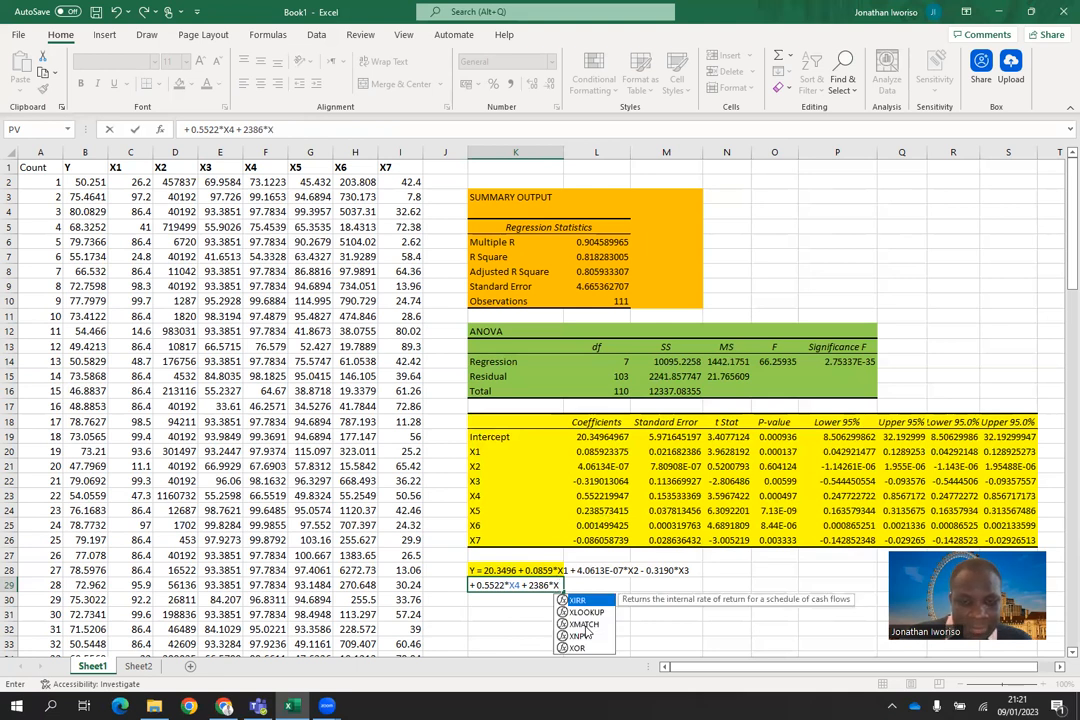
pyautogui.write('5 +')
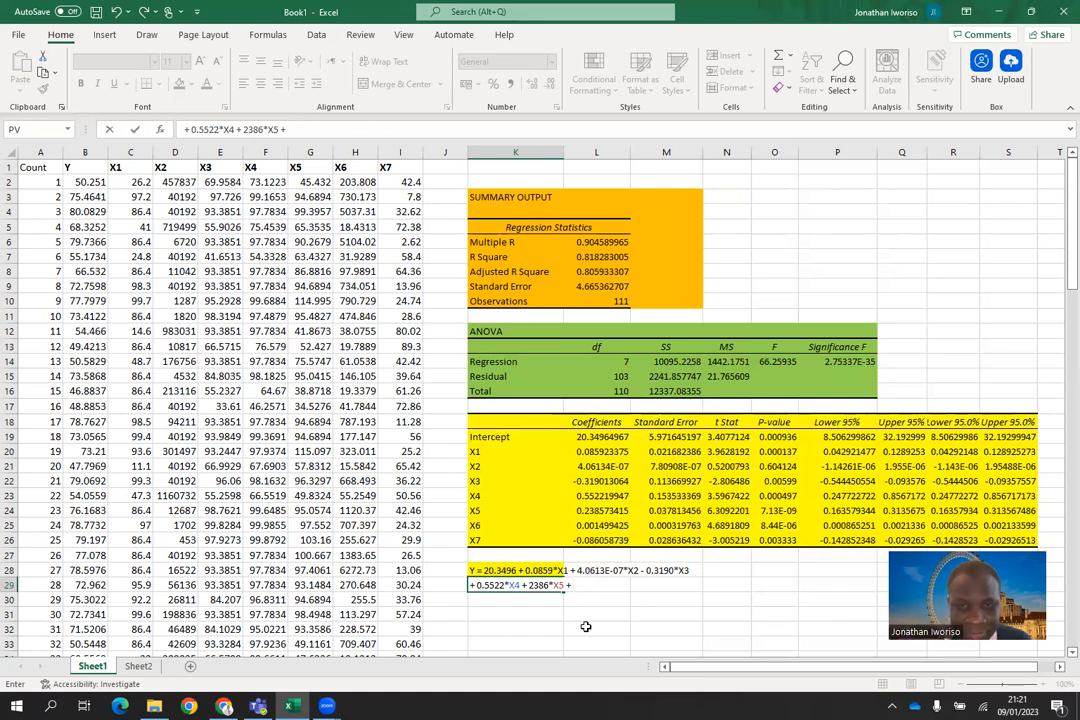
# Step: Add the X6 term "+ 0.0015*X6" to the equation continuation in K29
pyautogui.write('0.')
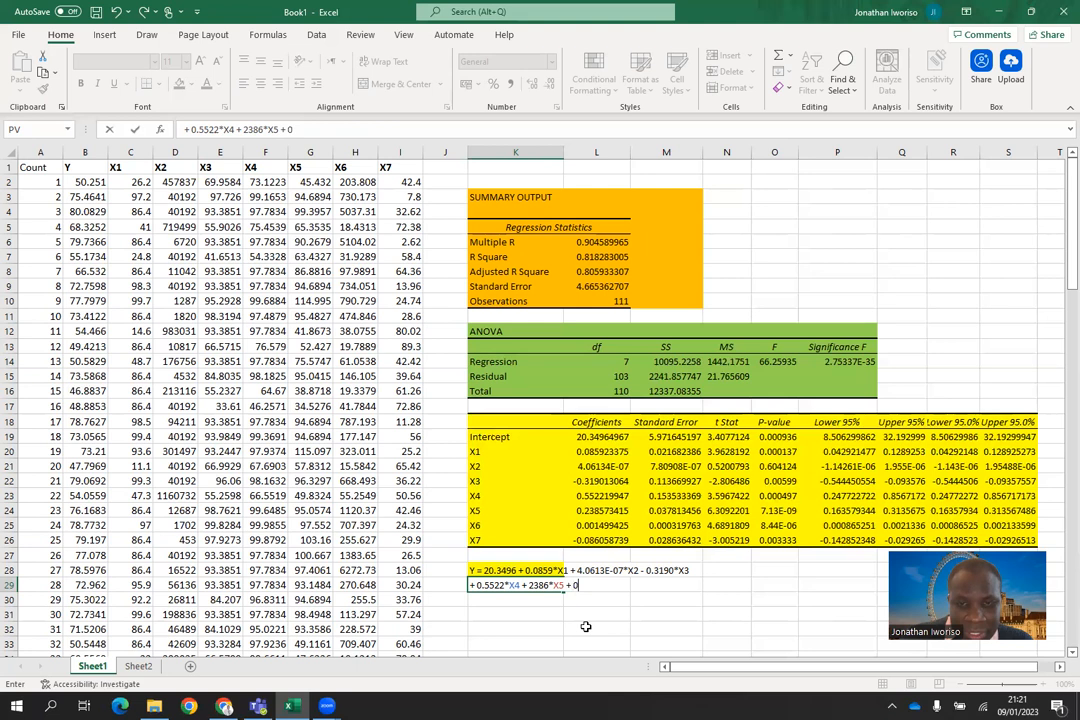
pyautogui.write('00')
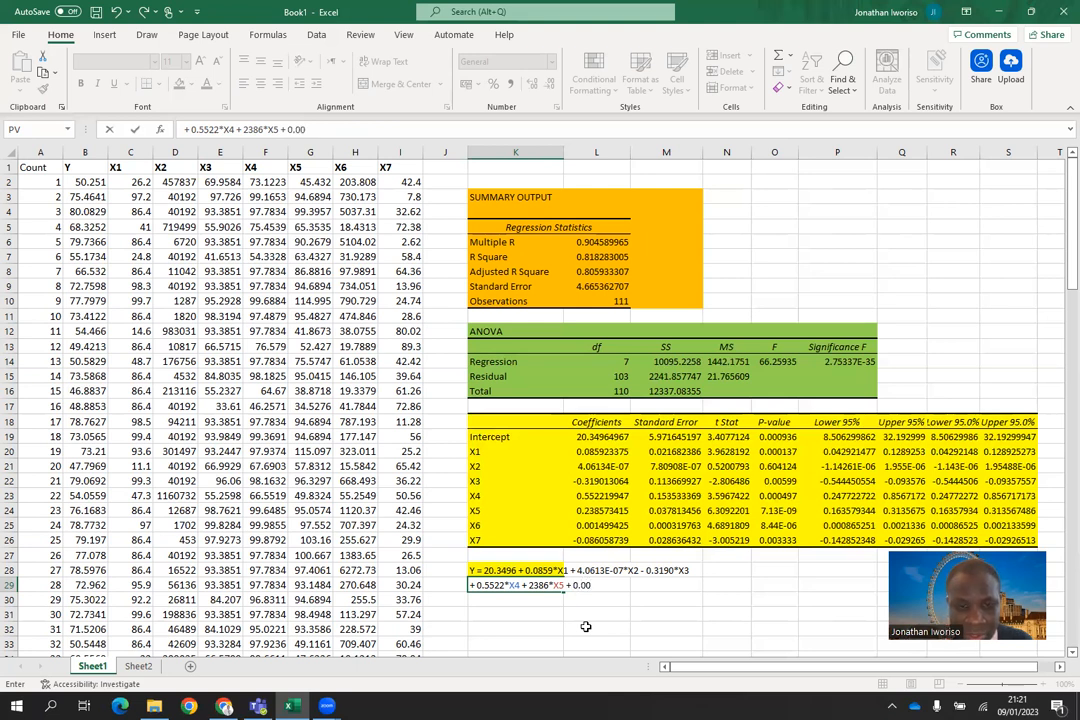
pyautogui.write('15')
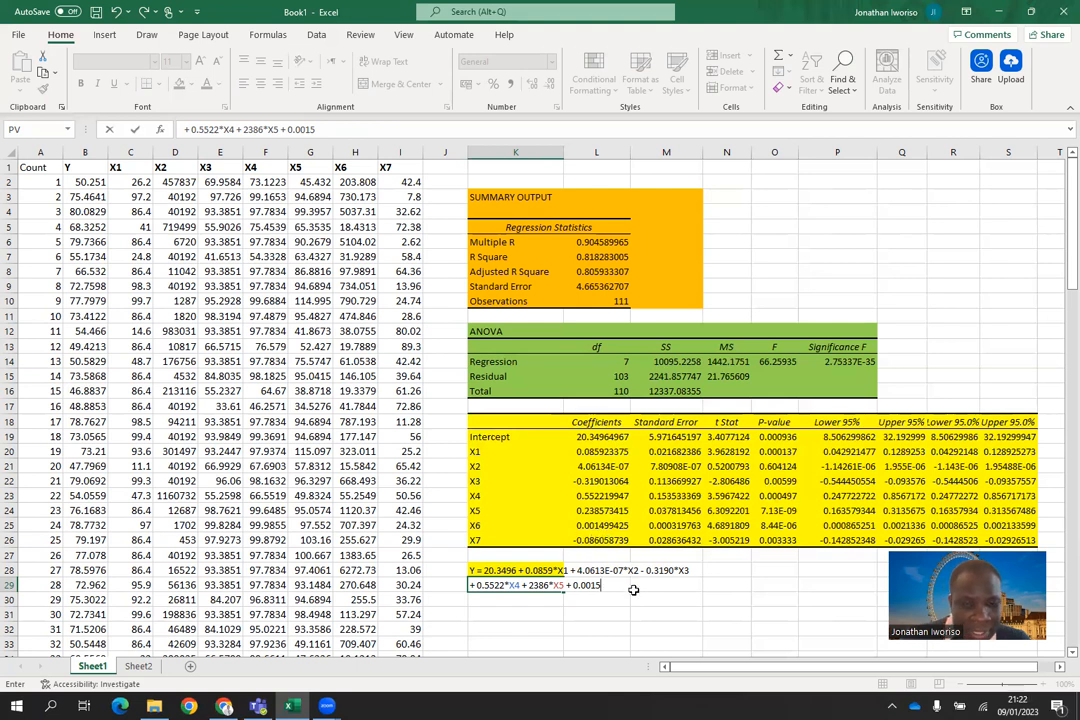
pyautogui.write('*X')
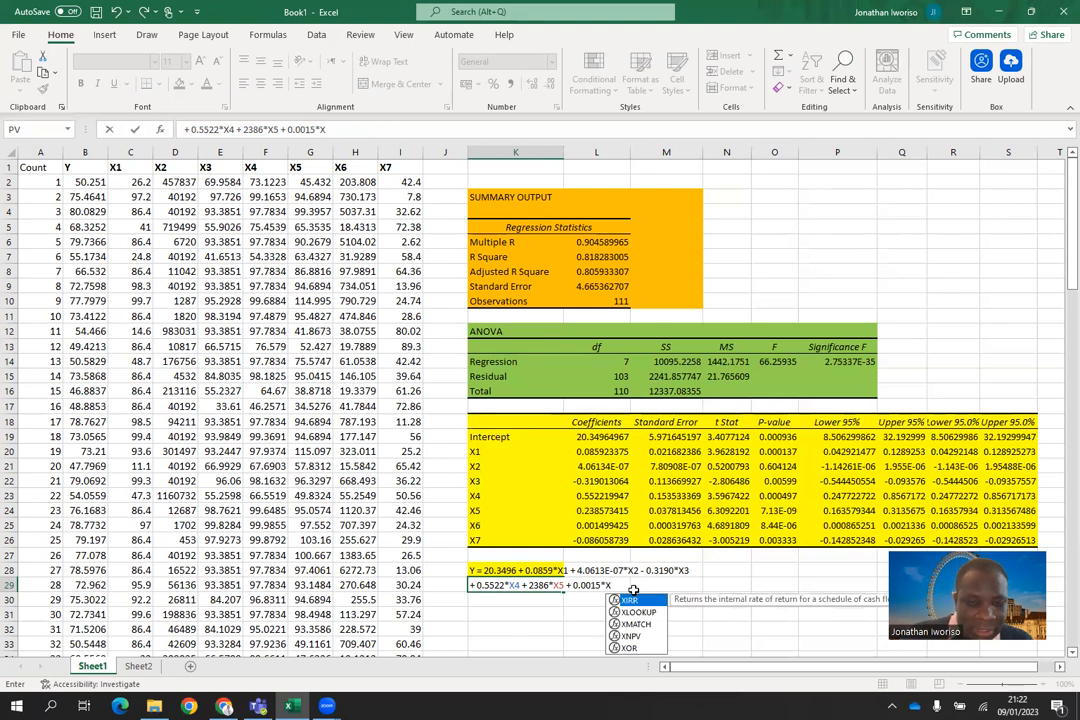
pyautogui.write('6 +')
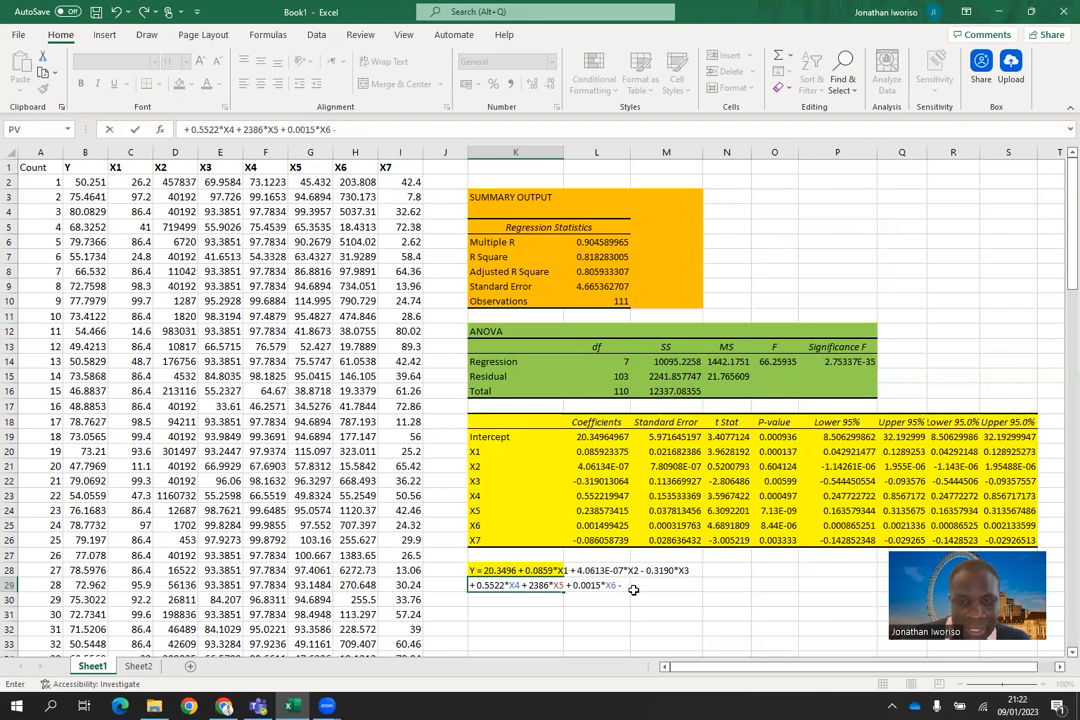
# Step: Add the X7 term "- 0.0861*X7" and an error term "+ E" to the equation in K29
pyautogui.write('0.08')
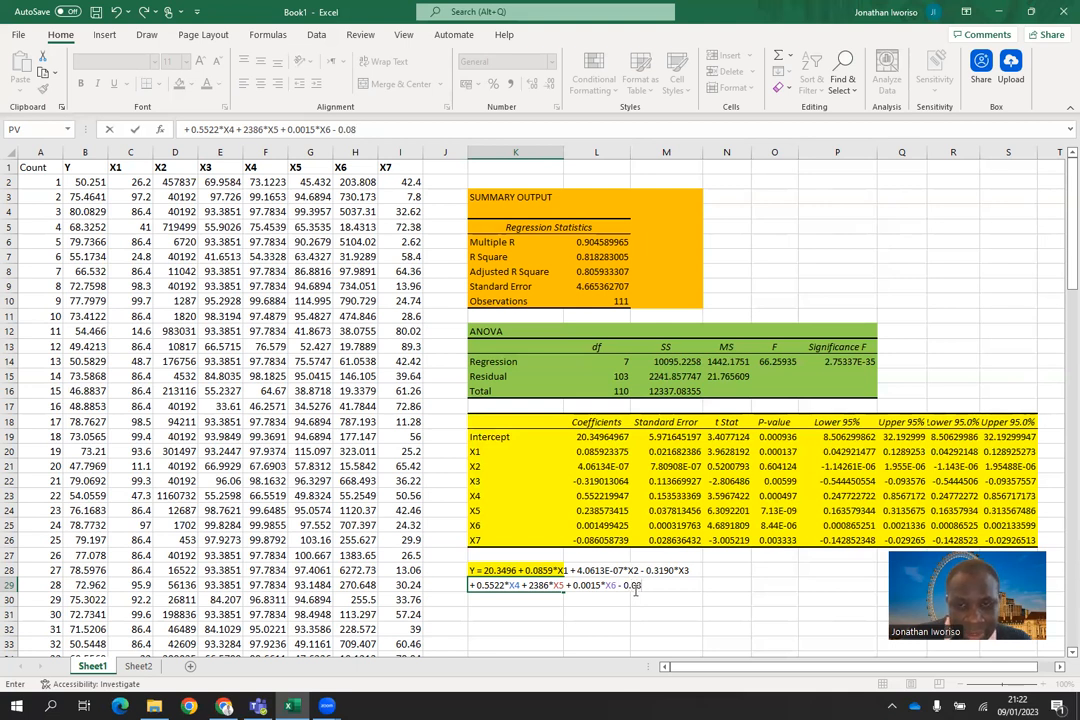
pyautogui.write('6')
pyautogui.write('1')
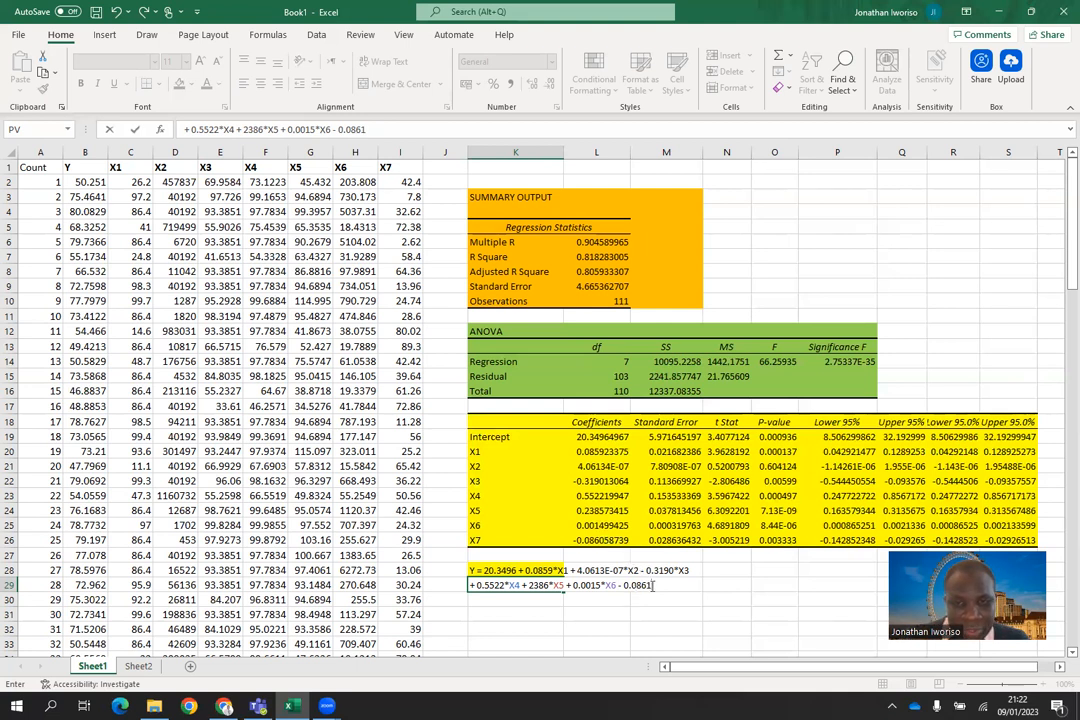
pyautogui.write('"')
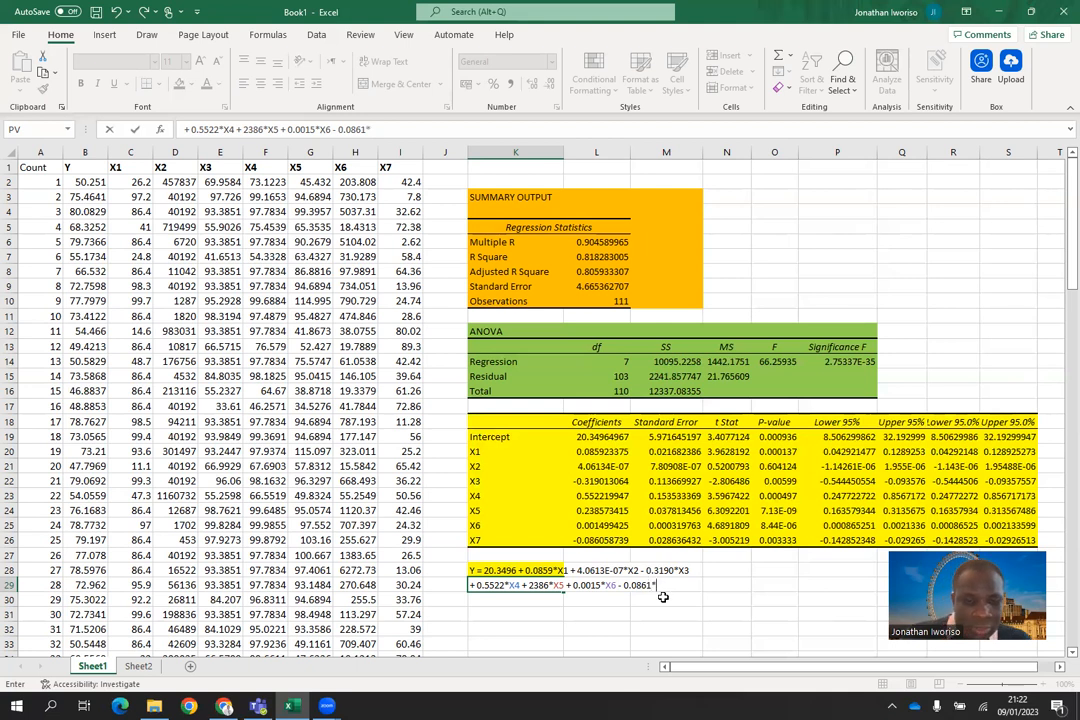
pyautogui.write('X')
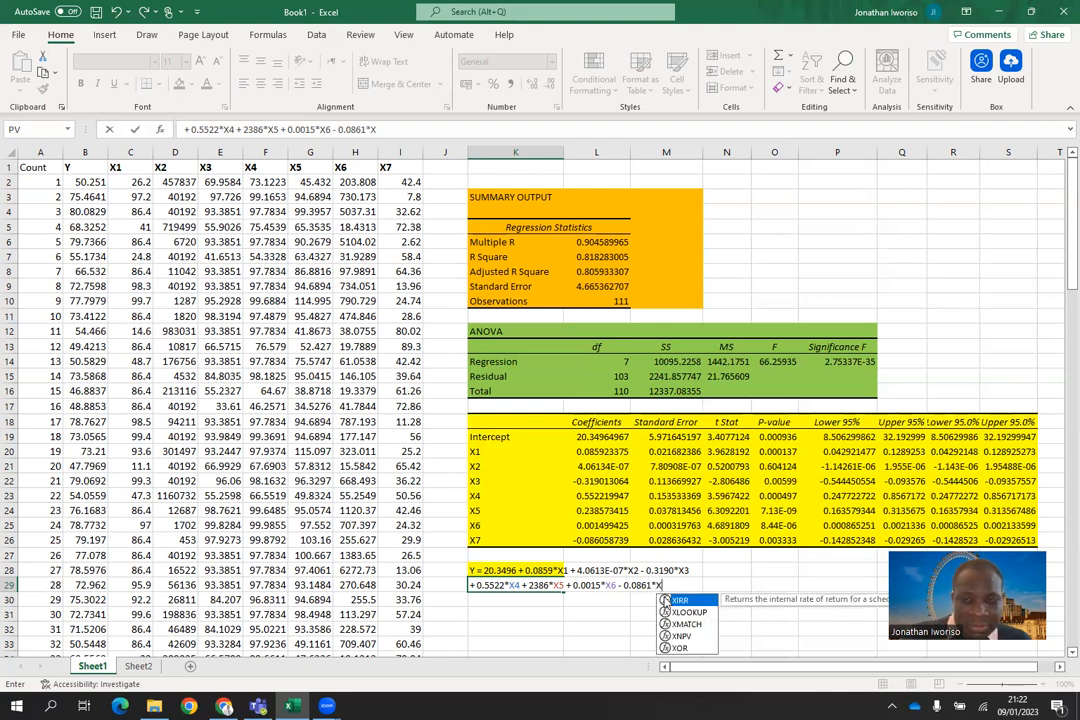
pyautogui.write('7 + ')
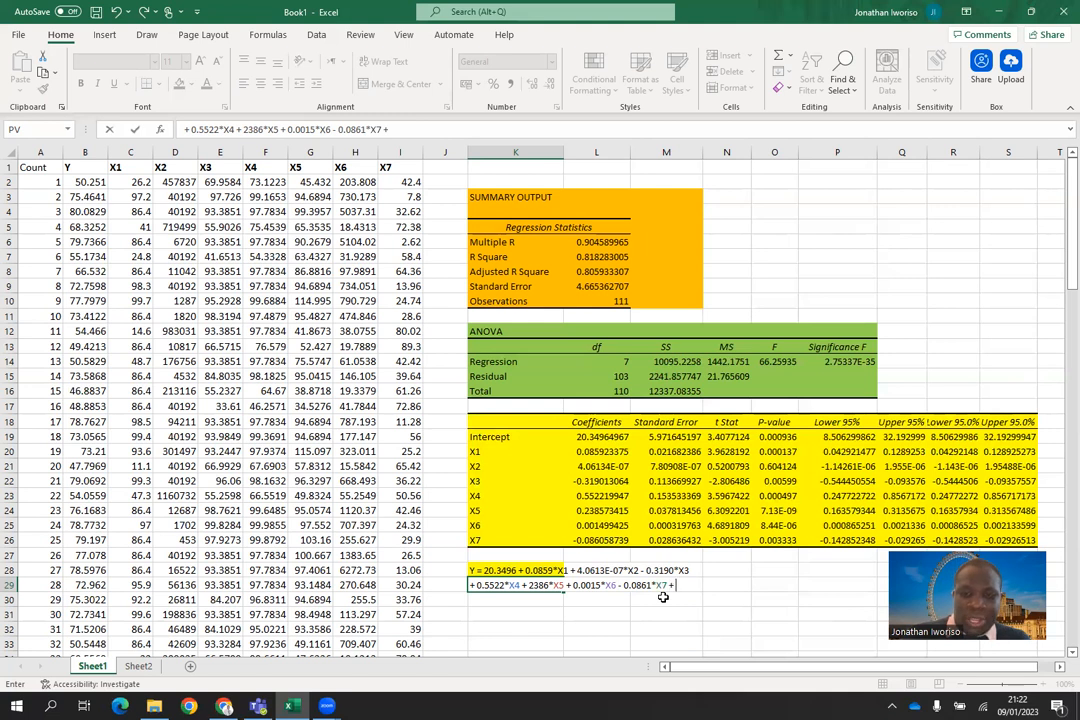
pyautogui.write('E')
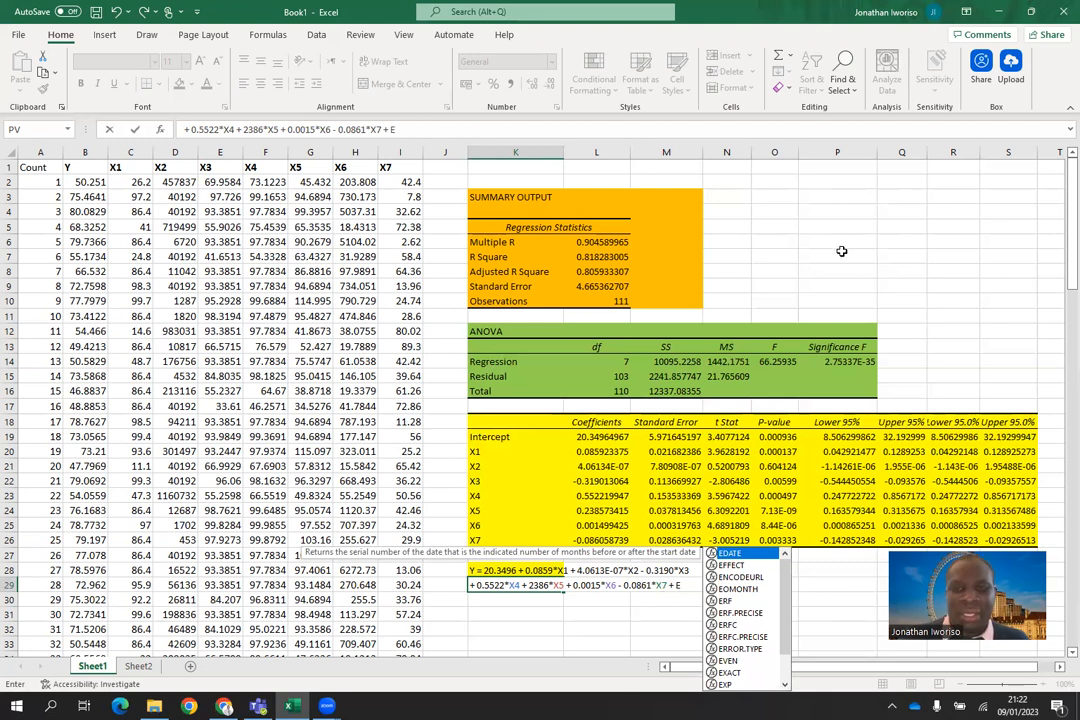
# Step: Commit K29, write the note "E(error) = 0" in O5, and erase the note
pyautogui.click(784, 221)
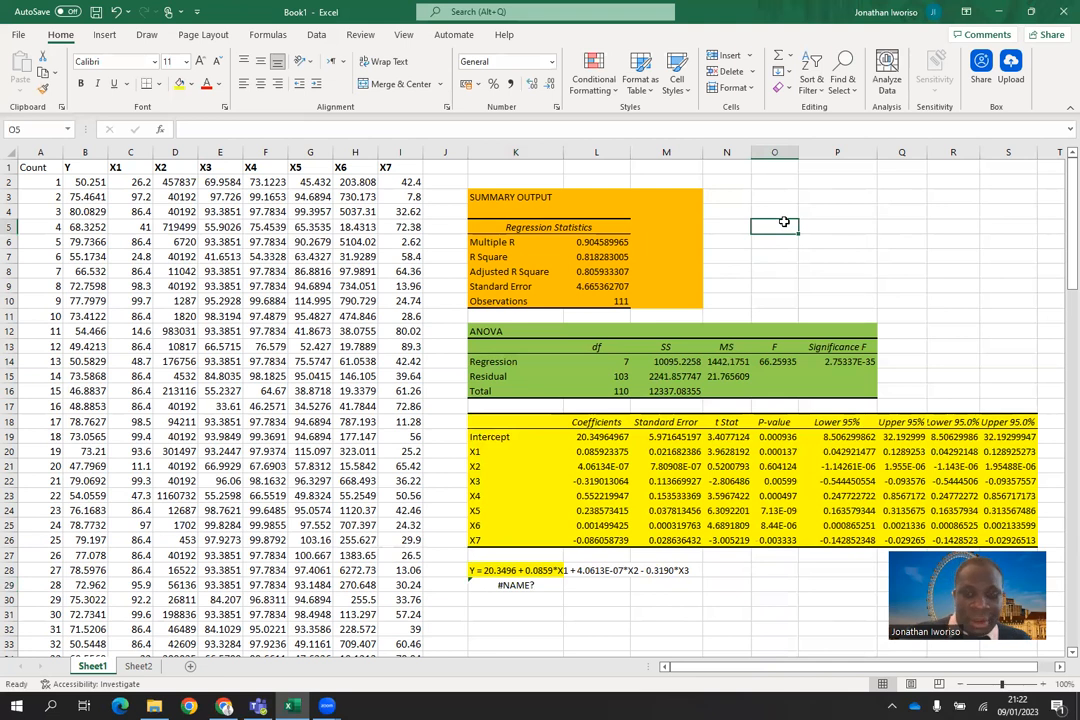
pyautogui.write('E')
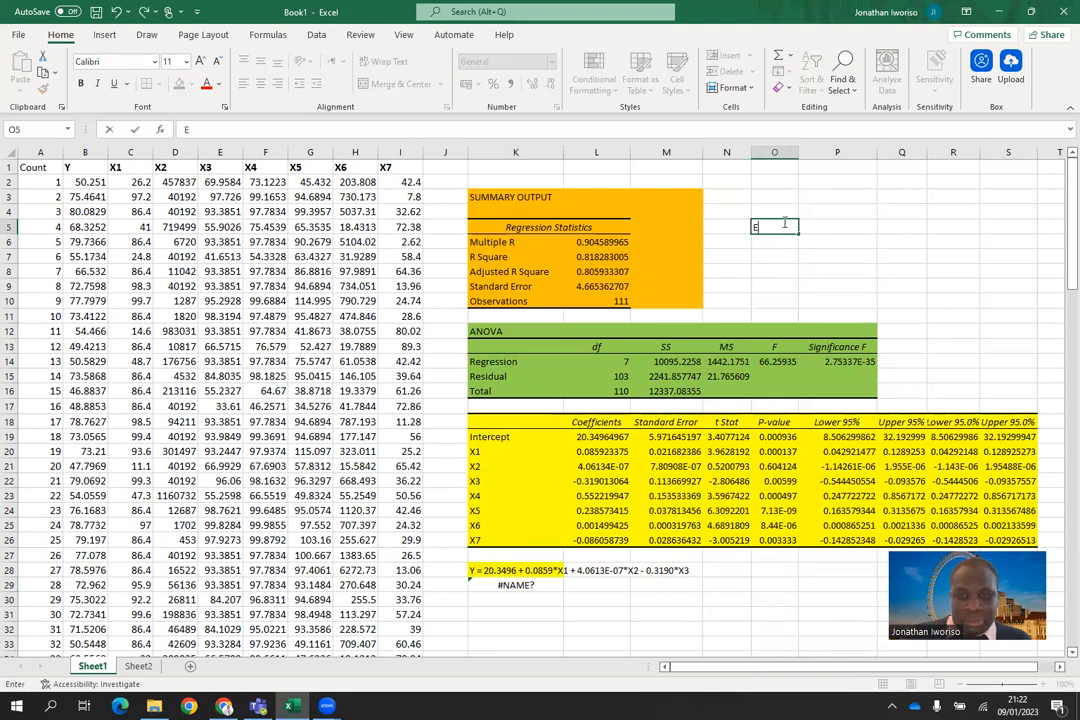
pyautogui.write('(')
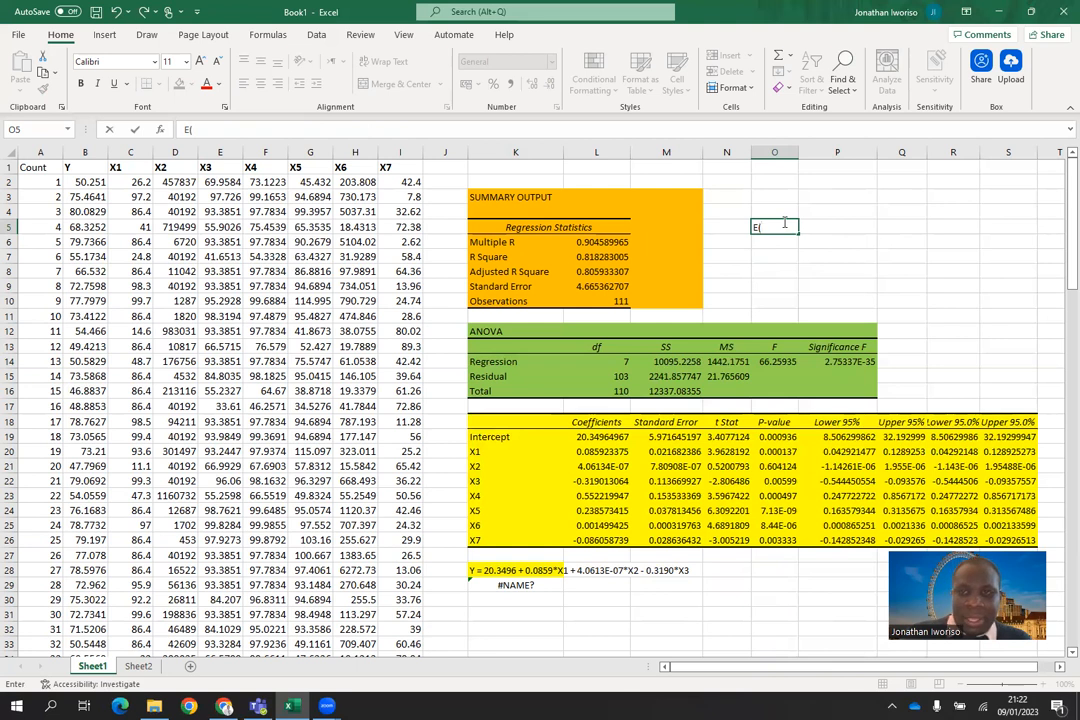
pyautogui.write('er')
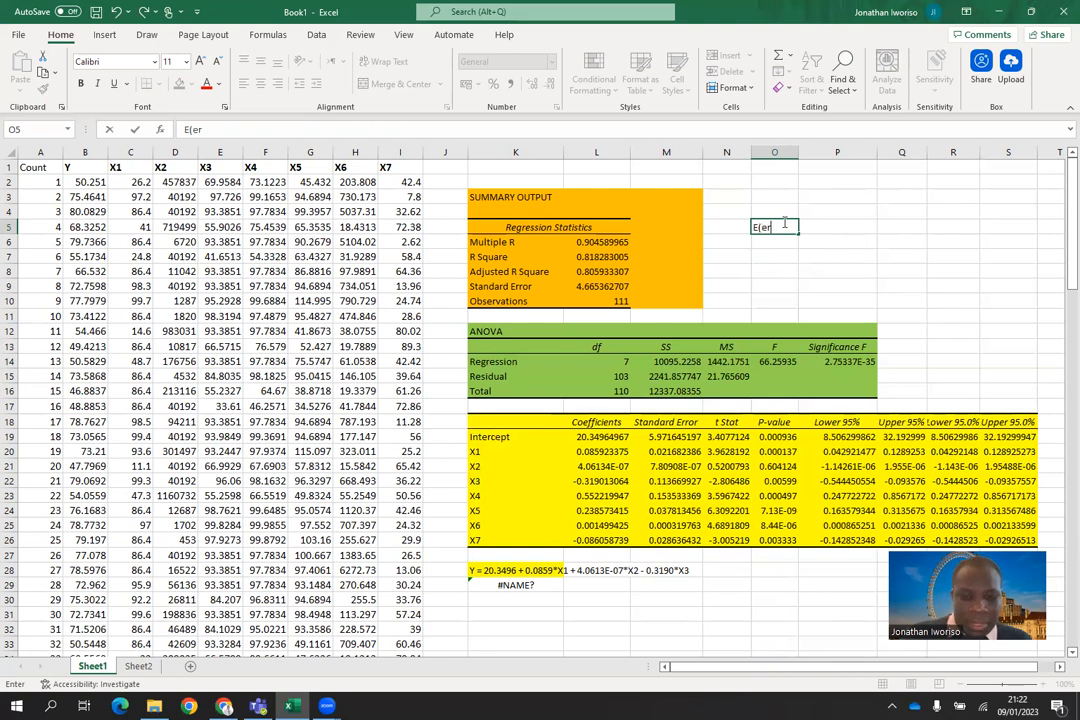
pyautogui.write('ror)')
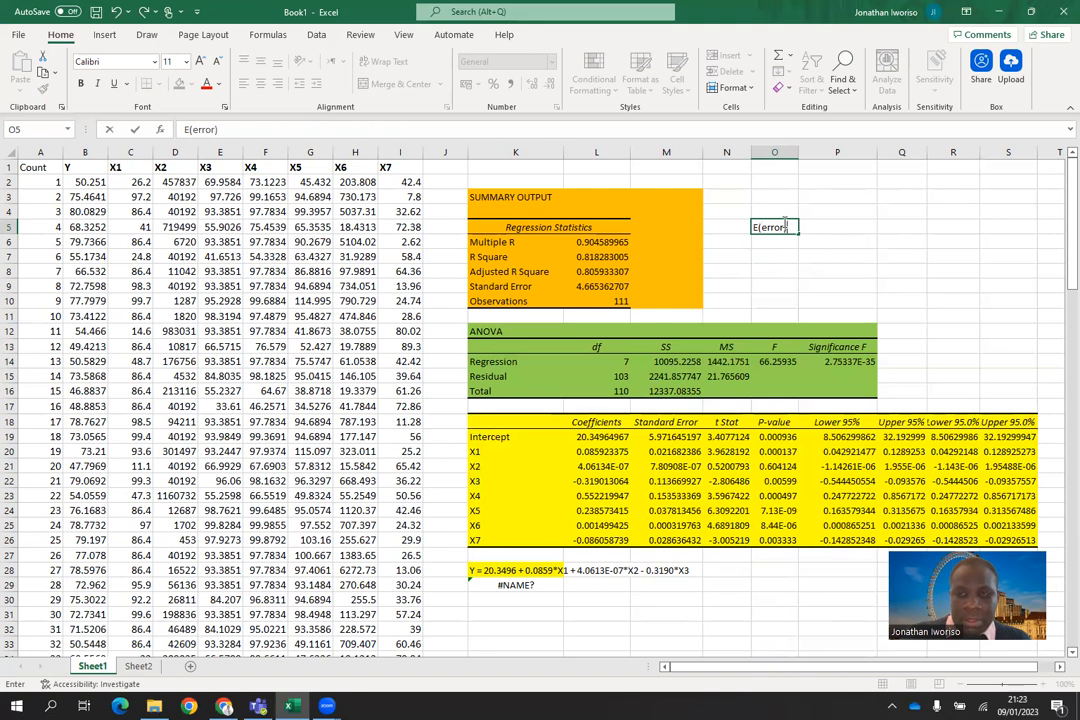
pyautogui.write(' =')
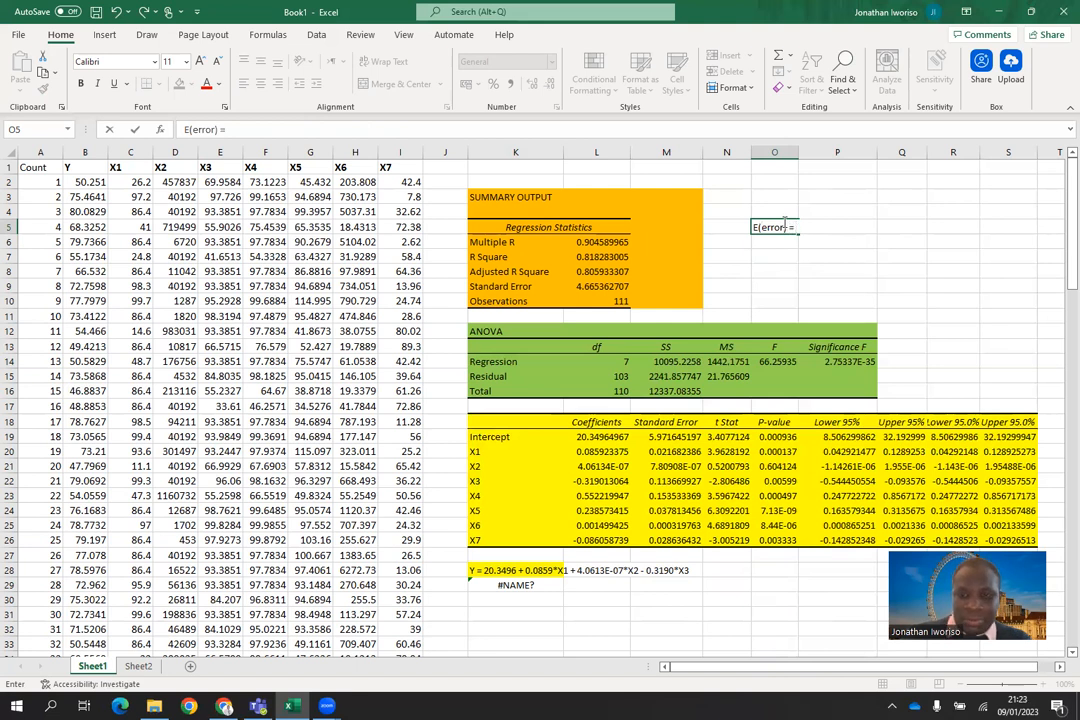
pyautogui.write(' 0')
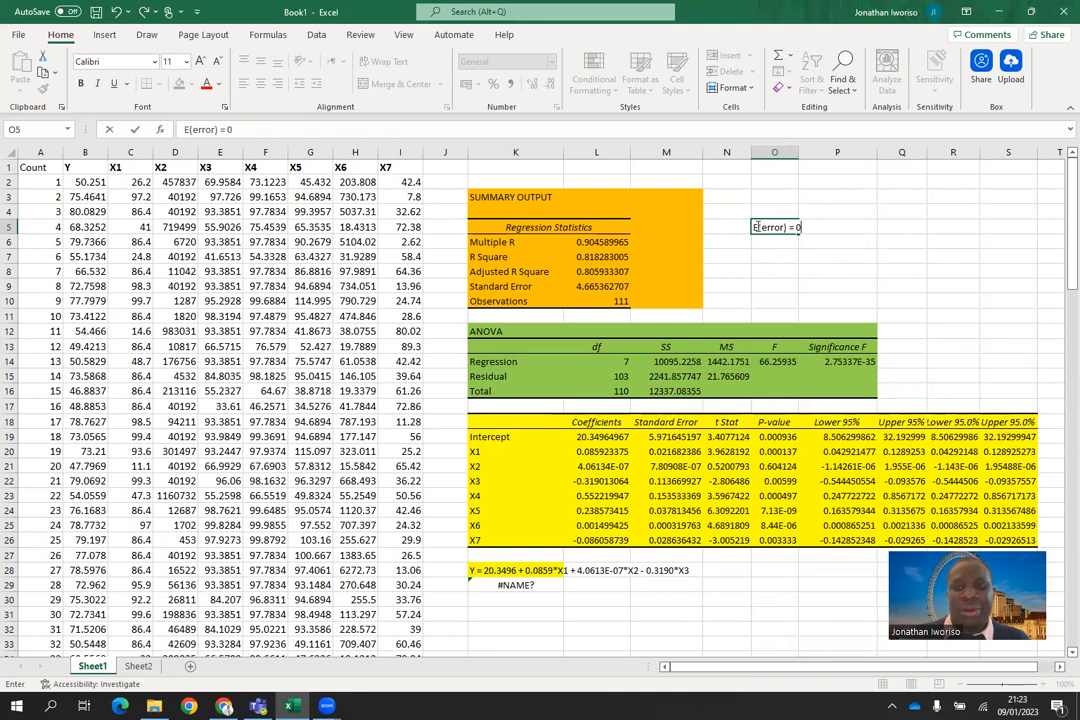
pyautogui.moveTo(762, 228); pyautogui.dragTo(810, 228)
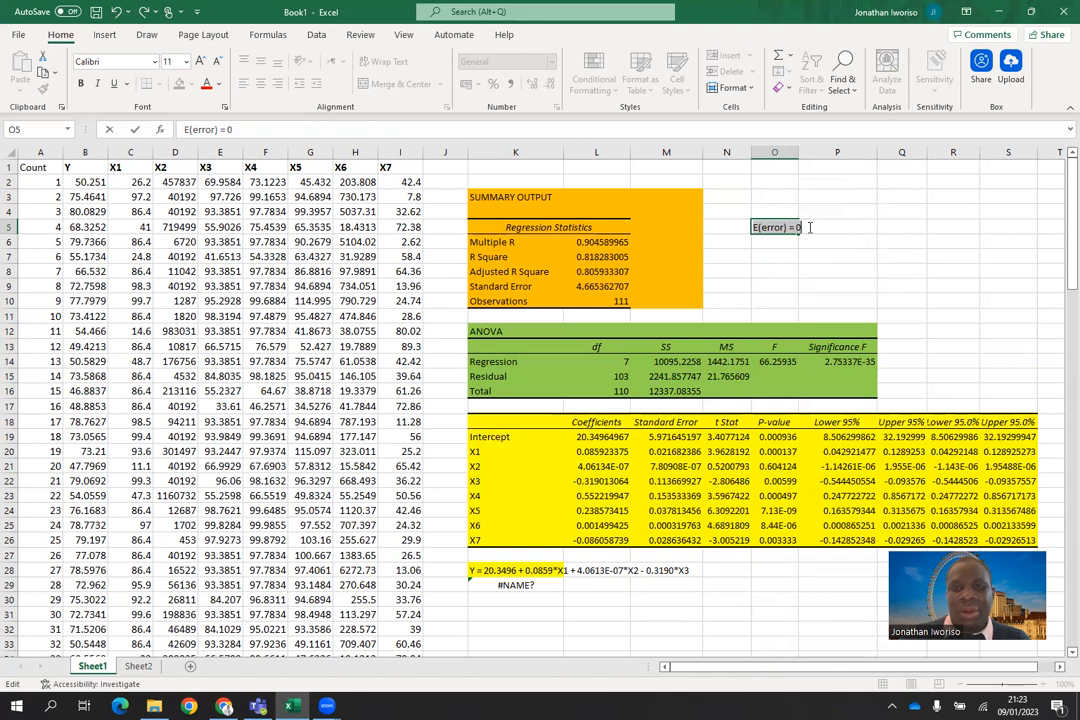
pyautogui.press('BackSpace')
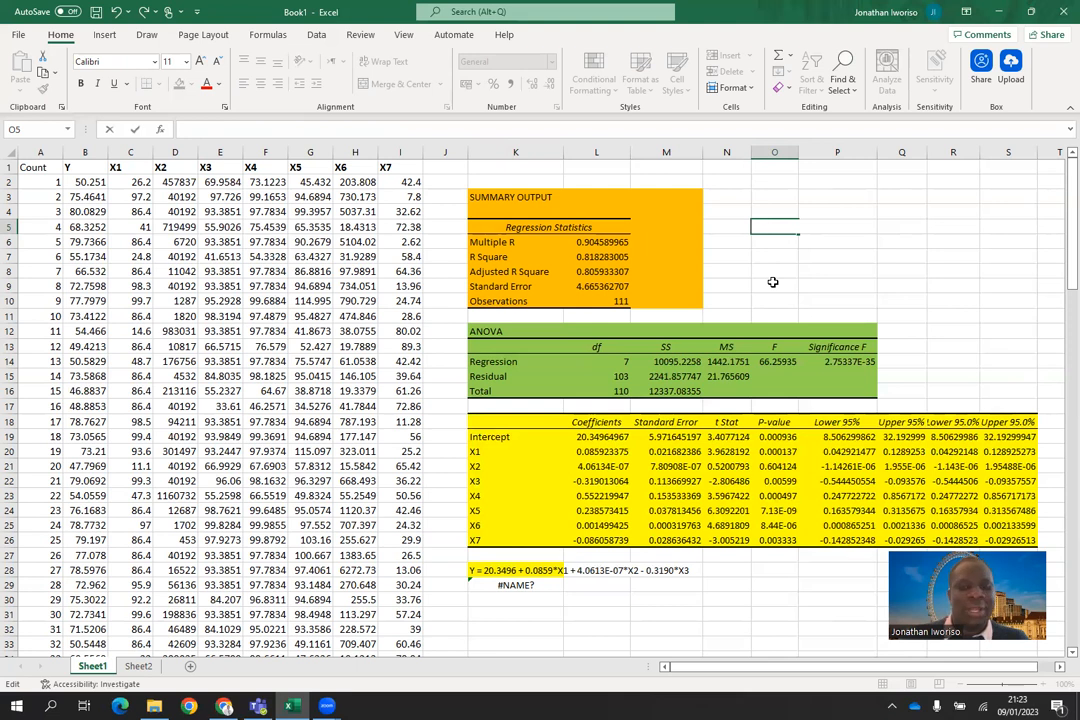
# Step: Remove the trailing error term "+ E" and the leading equals sign from the equation continuation in K29
pyautogui.doubleClick(518, 585)
pyautogui.click(690, 588)
pyautogui.press('BackSpace')
pyautogui.press('BackSpace')
pyautogui.press('BackSpace')
pyautogui.press('BackSpace')
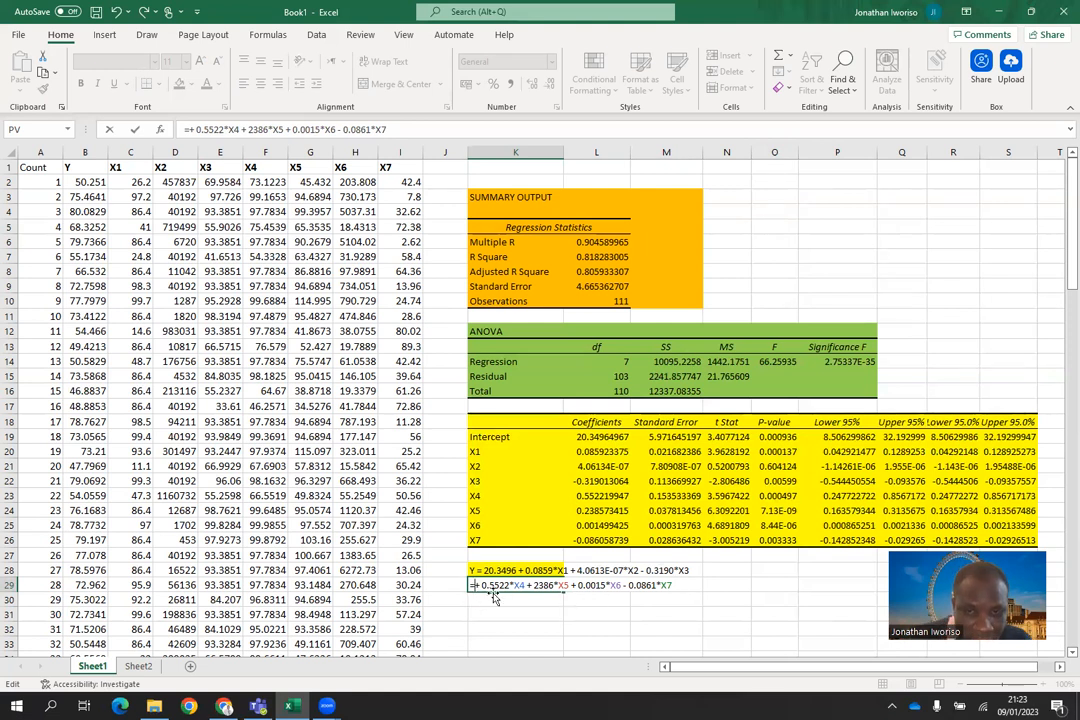
pyautogui.press('BackSpace')
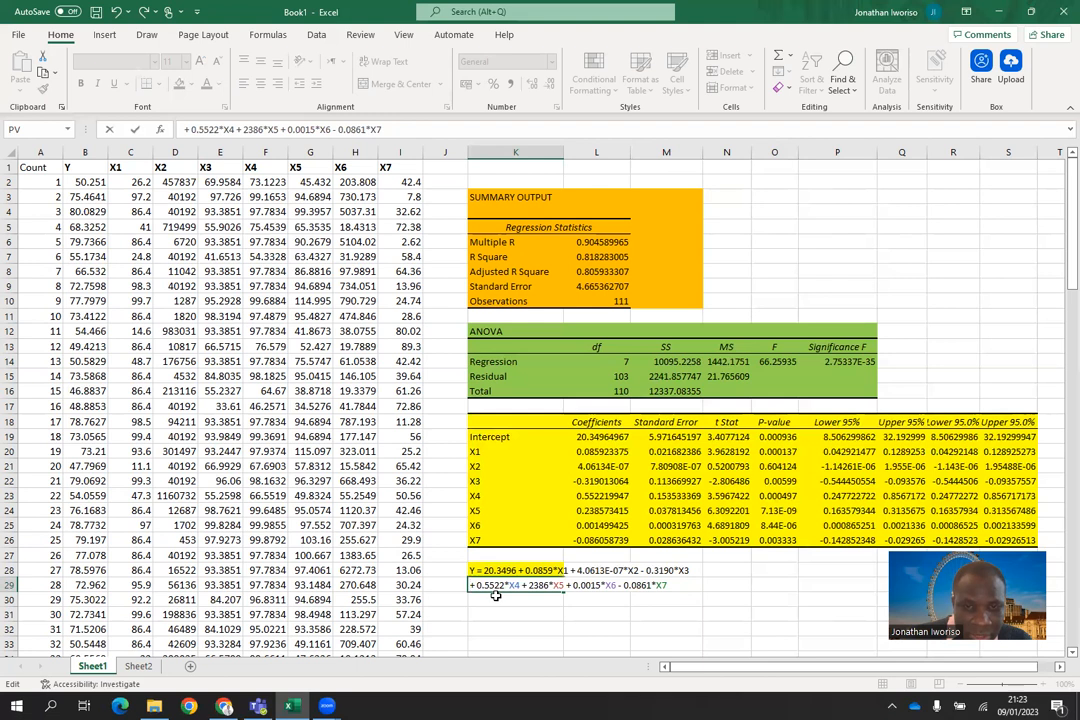
pyautogui.write('=')
pyautogui.click(698, 598)
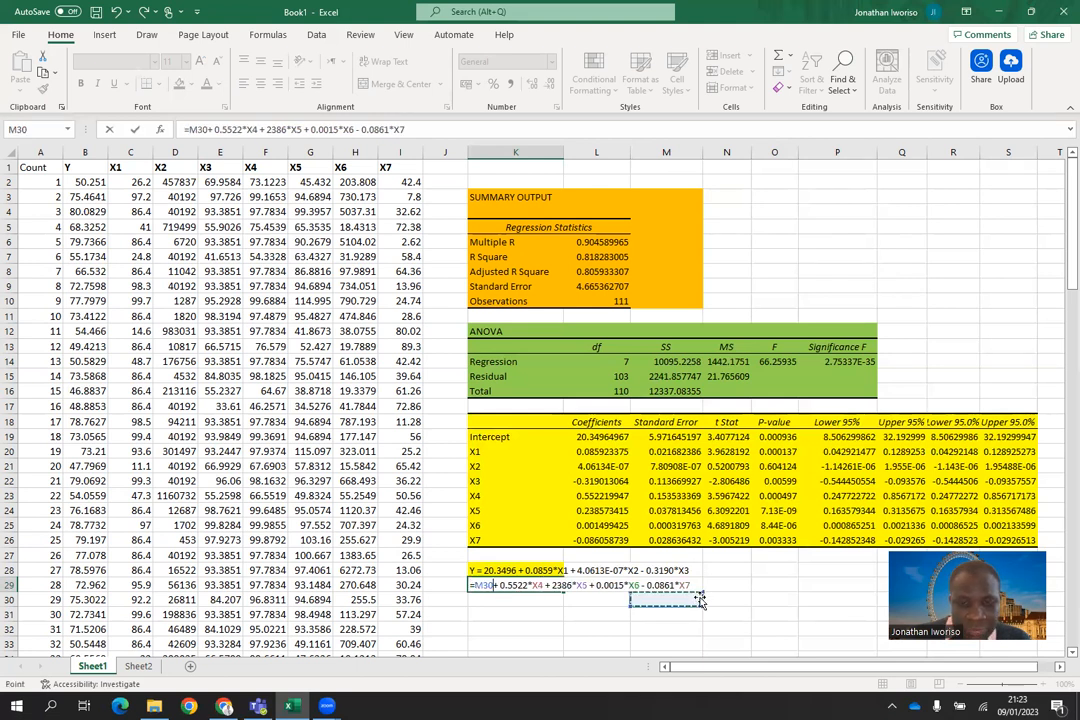
pyautogui.press('BackSpace')
pyautogui.press('BackSpace')
pyautogui.press('BackSpace')
pyautogui.press('BackSpace')
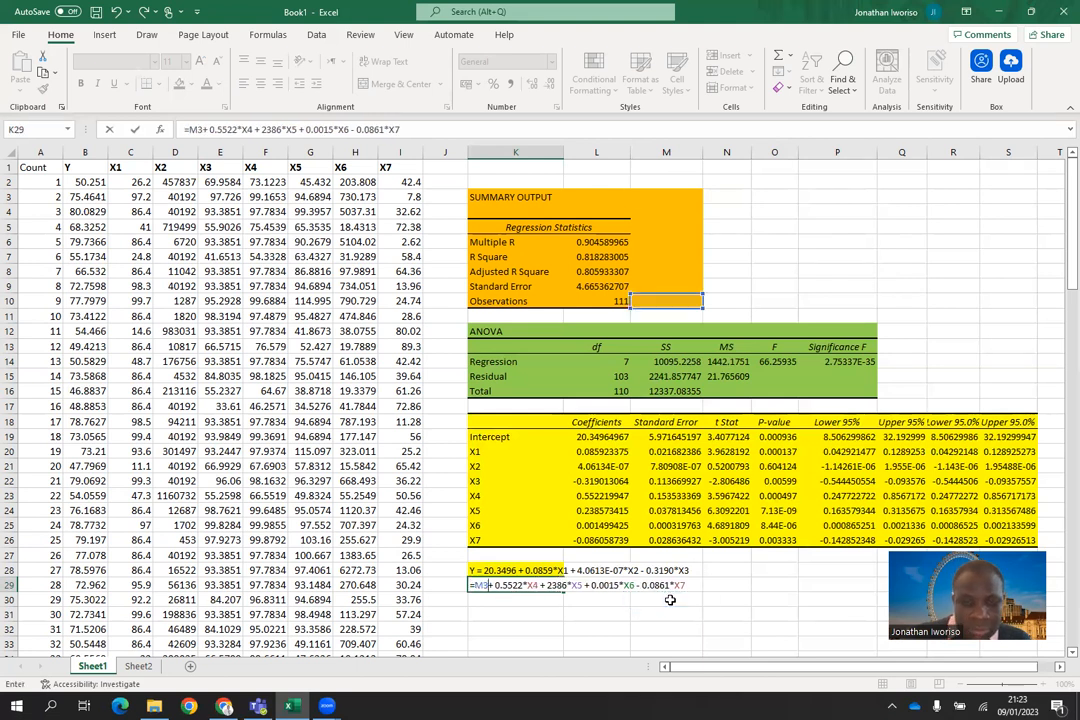
pyautogui.write('=')
pyautogui.click(506, 572)
pyautogui.press('BackSpace')
pyautogui.press('BackSpace')
pyautogui.press('BackSpace')
pyautogui.press('BackSpace')
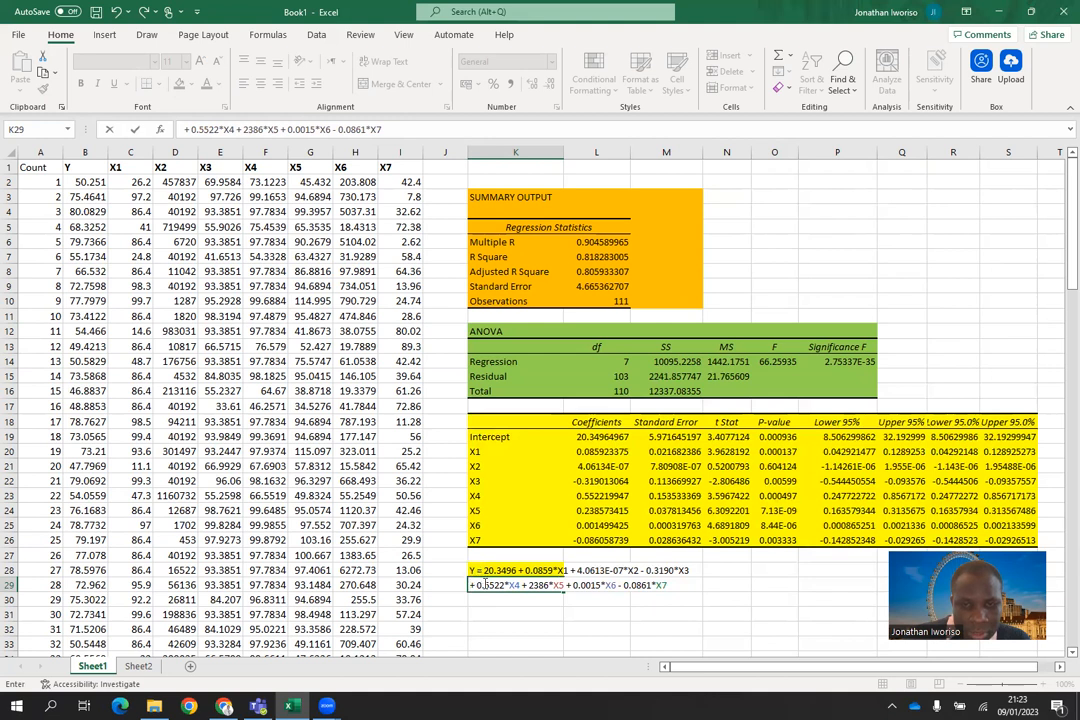
pyautogui.moveTo(471, 585); pyautogui.dragTo(683, 566)
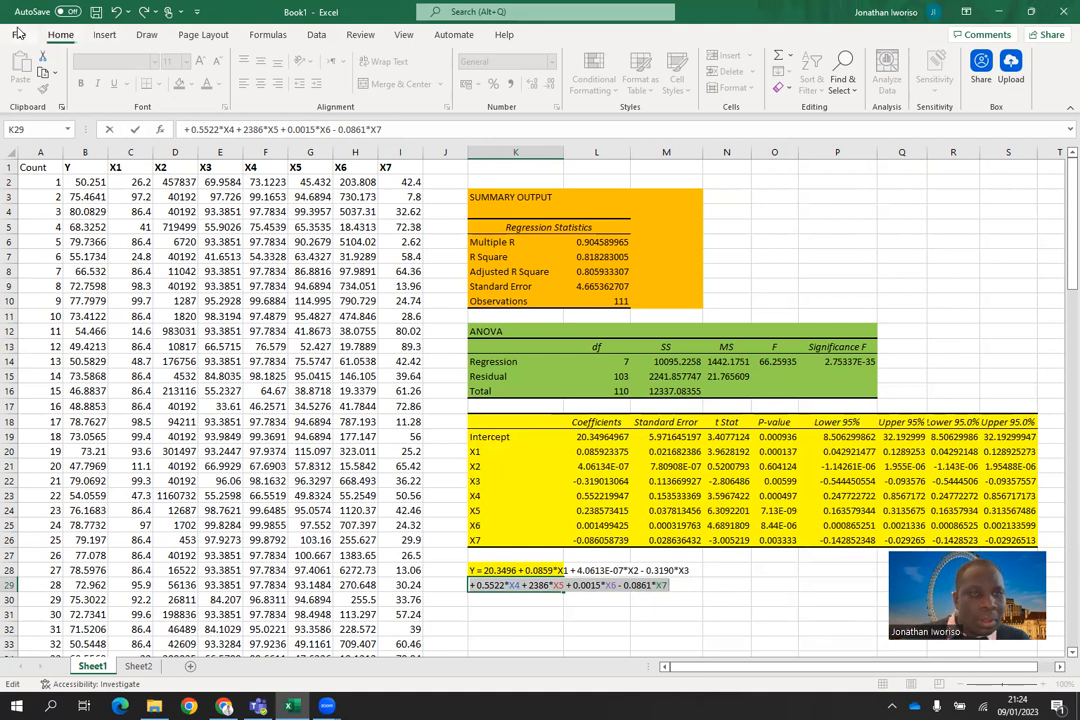
pyautogui.click(99, 37)
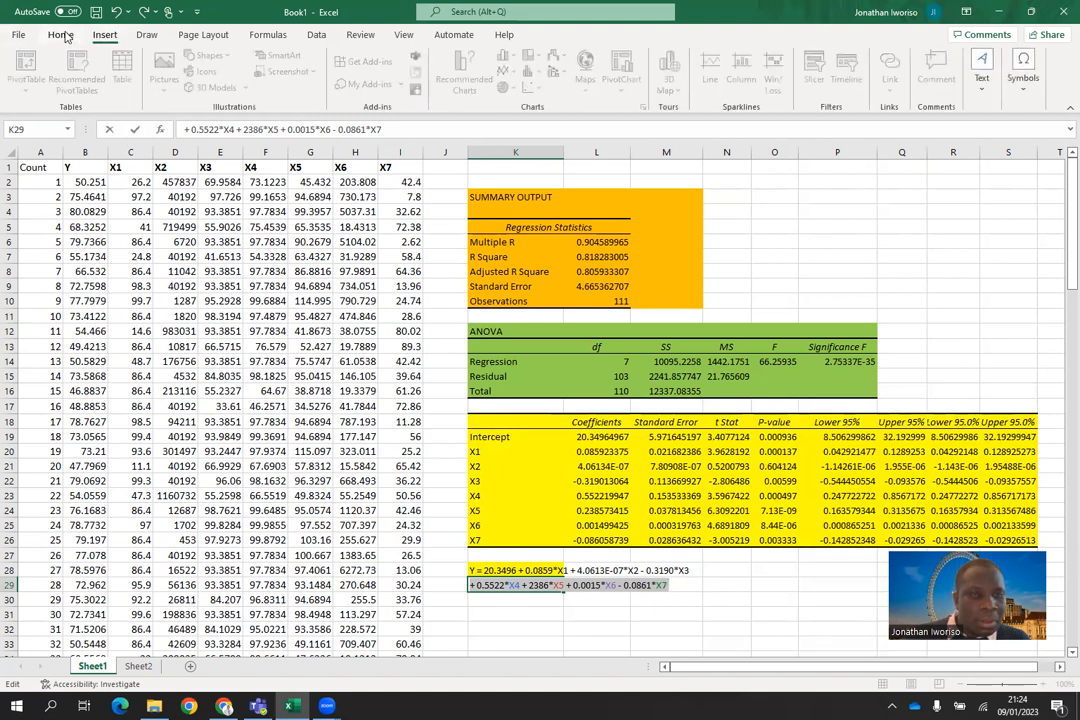
pyautogui.click(63, 37)
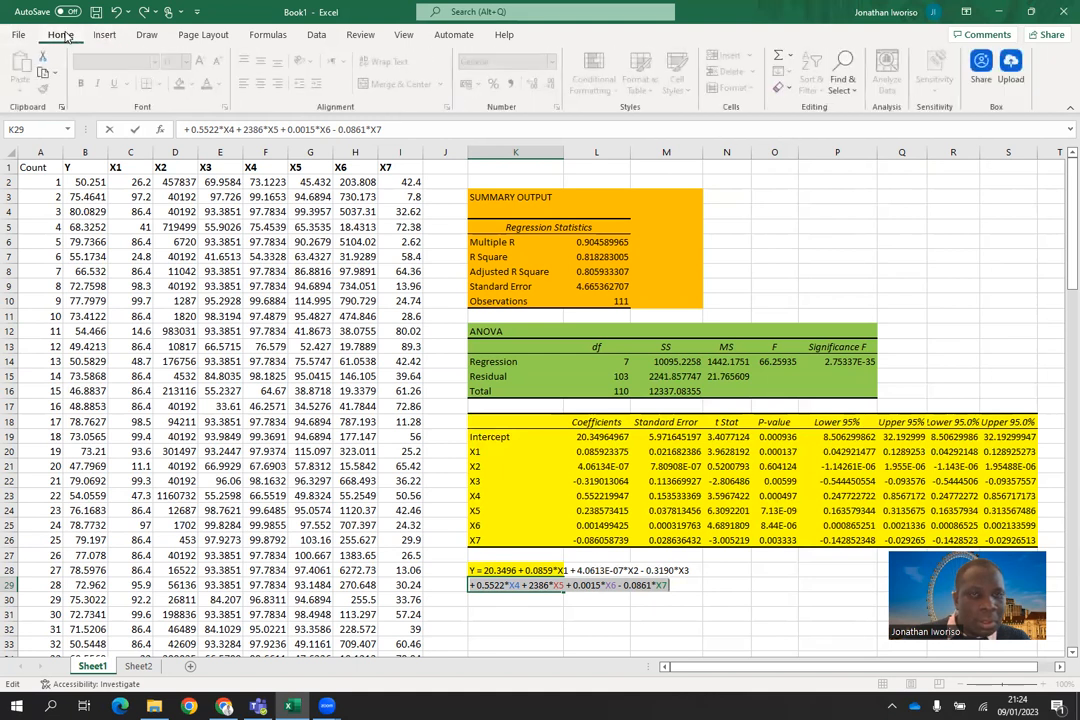
pyautogui.click(686, 585)
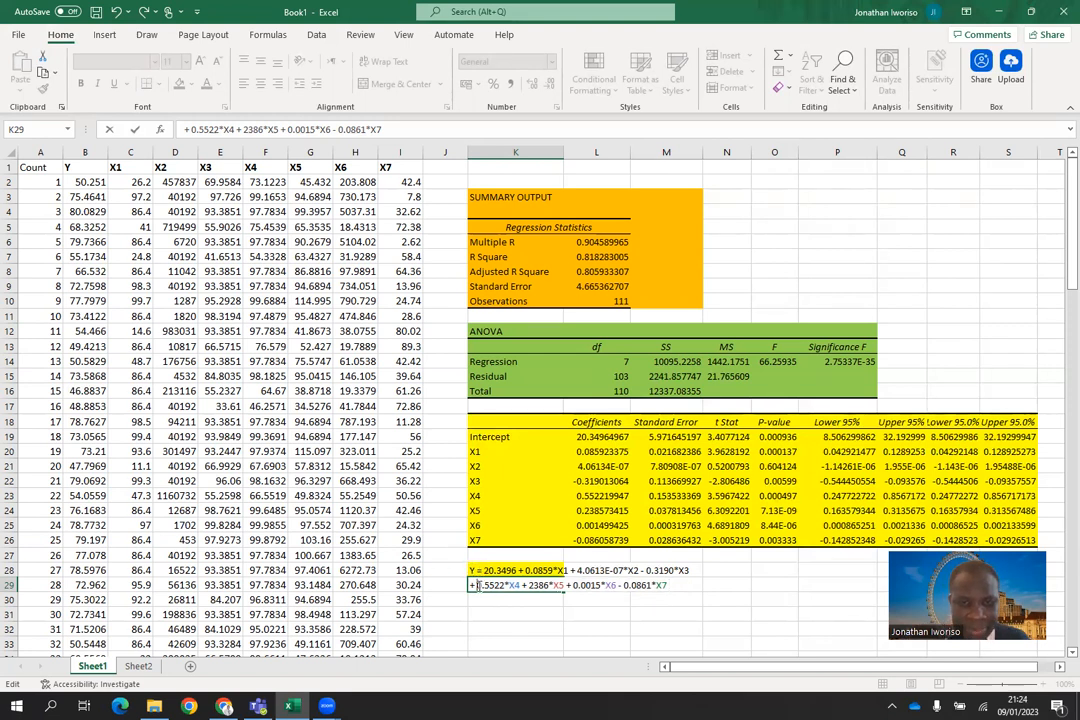
# Step: Try to copy the X4 to X7 terms from K29 to the end of the equation in row 28
pyautogui.moveTo(479, 586); pyautogui.dragTo(677, 579)
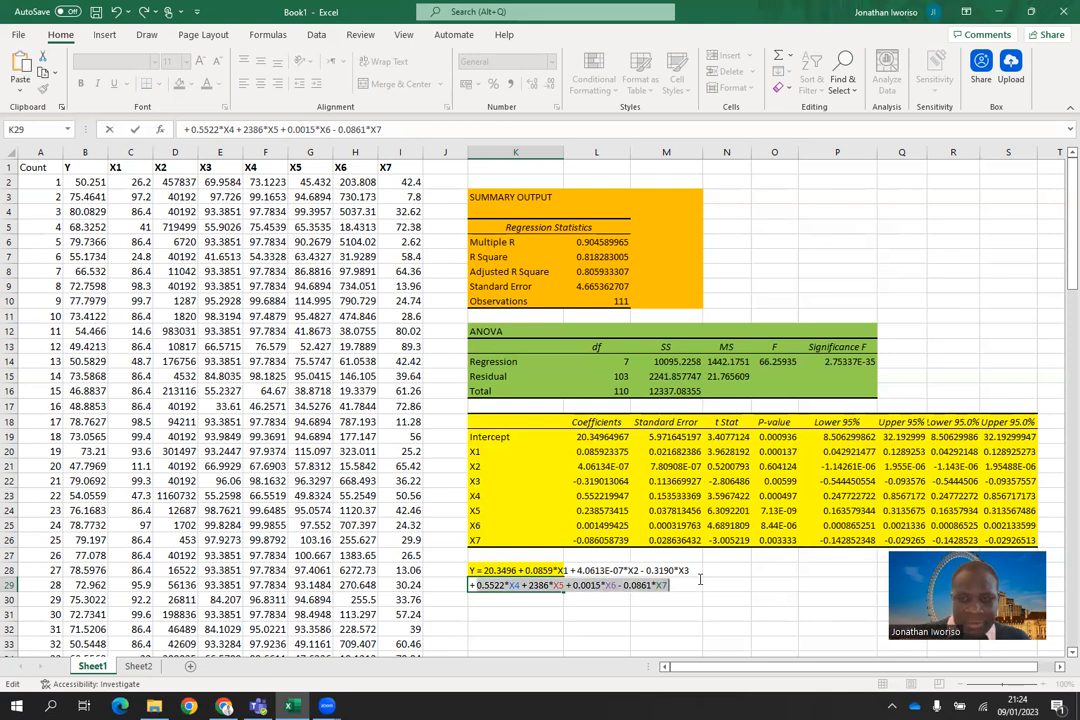
pyautogui.click(695, 573)
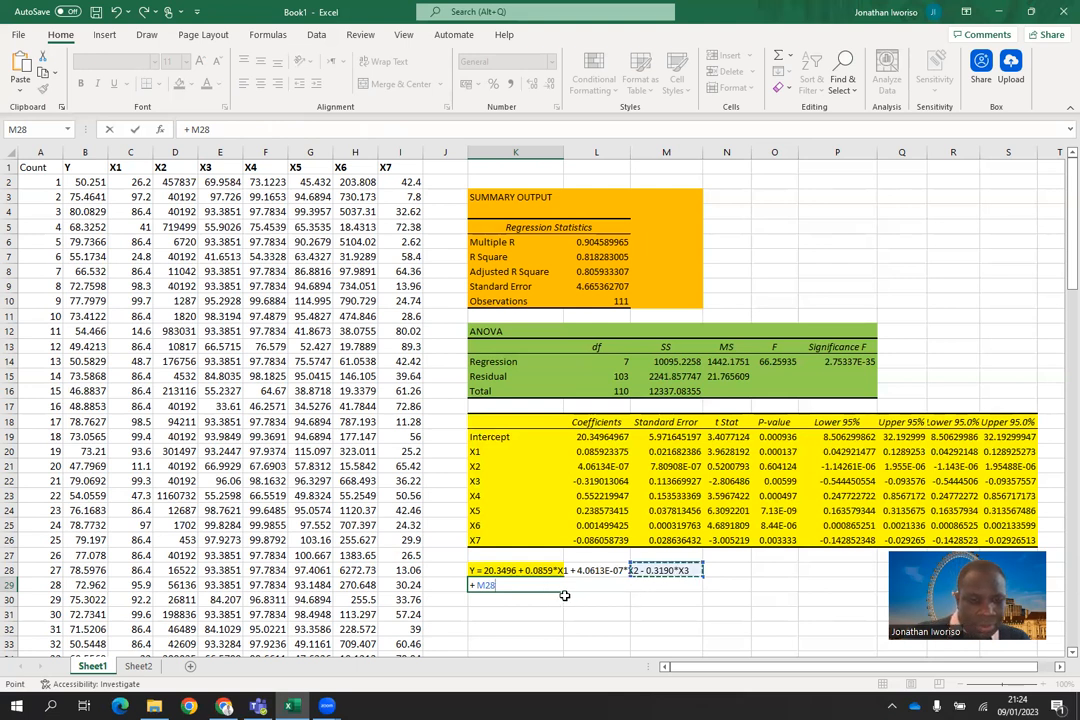
pyautogui.hotkey('ctrl', 'v')
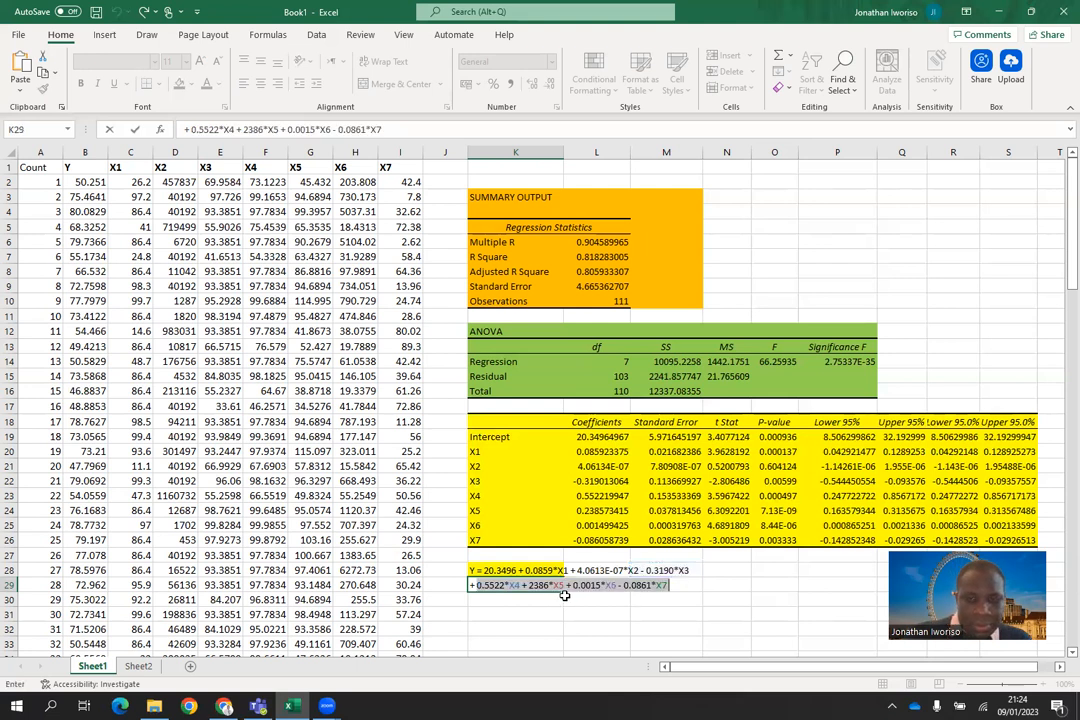
pyautogui.click(683, 585)
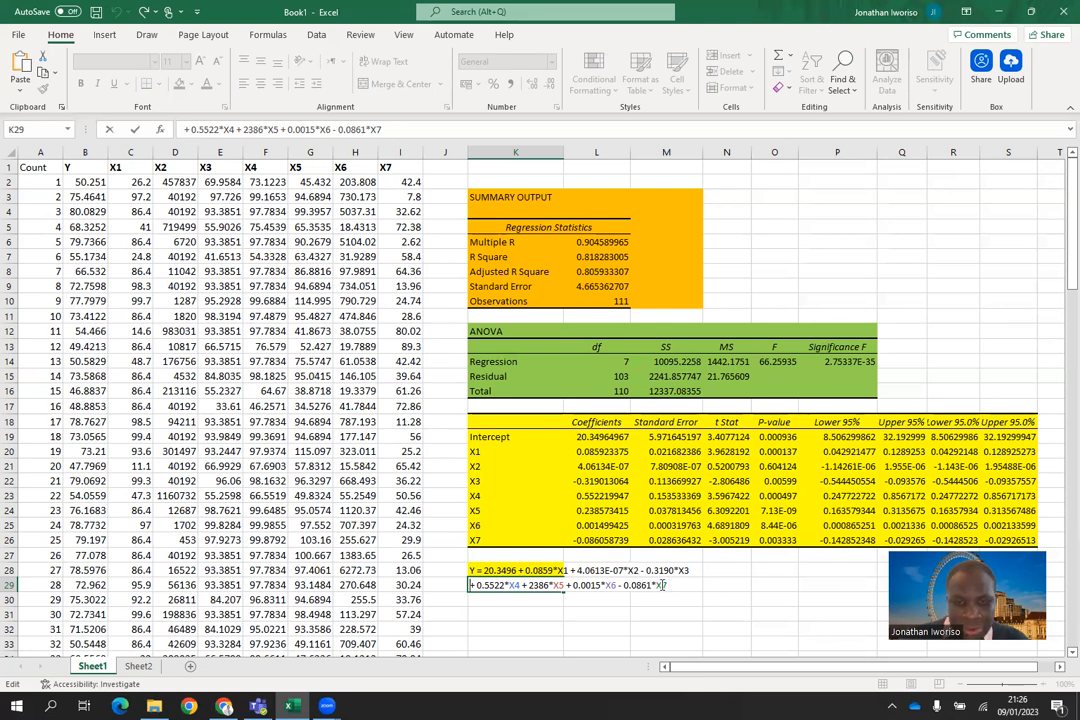
# Step: Delete the leading plus sign from the text in K29 and commit the cell
pyautogui.click(478, 587)
pyautogui.press('BackSpace')
pyautogui.press('BackSpace')
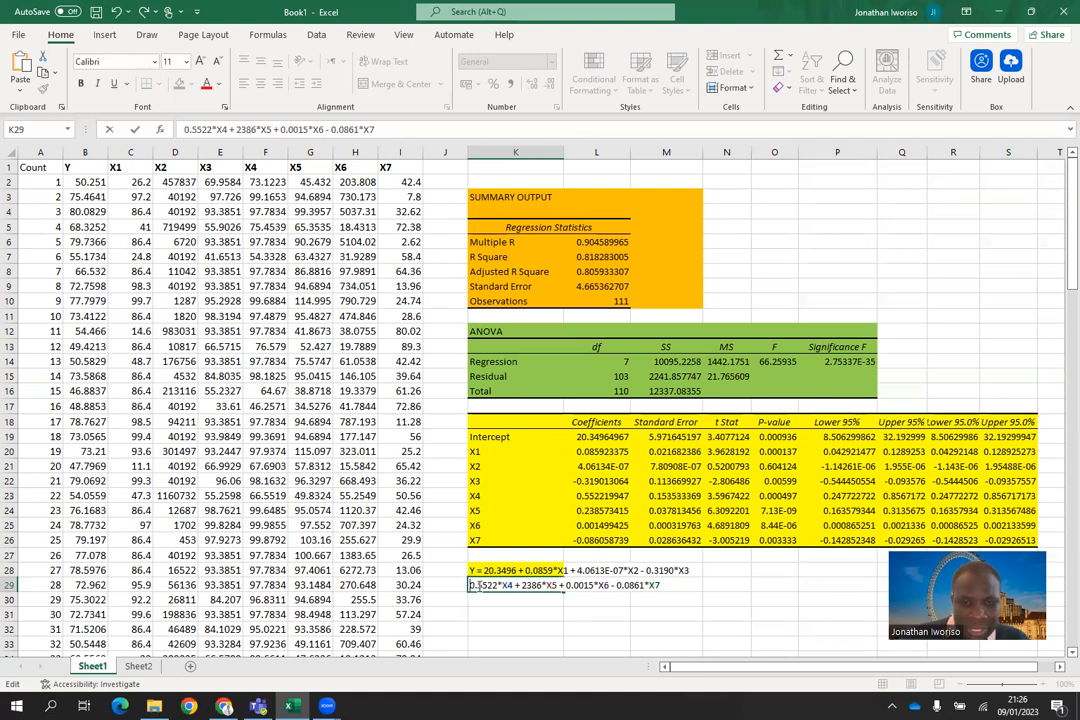
pyautogui.click(655, 572)
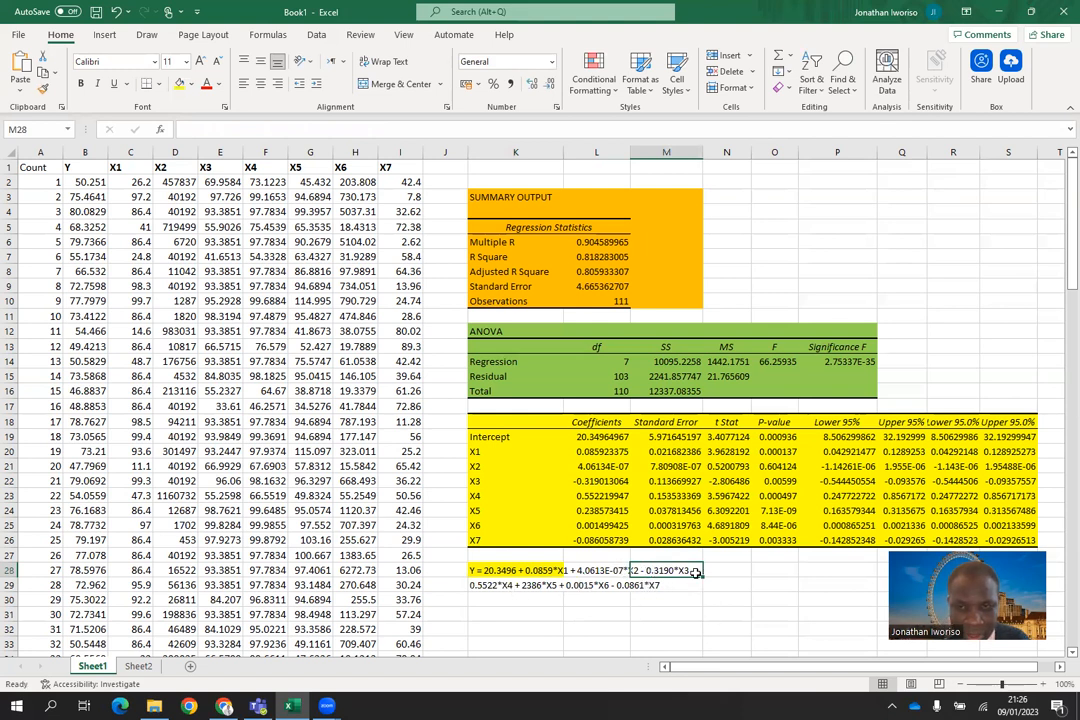
# Step: Append a trailing plus sign after the X3 term of the equation in K28 and commit the cell
pyautogui.doubleClick(697, 572)
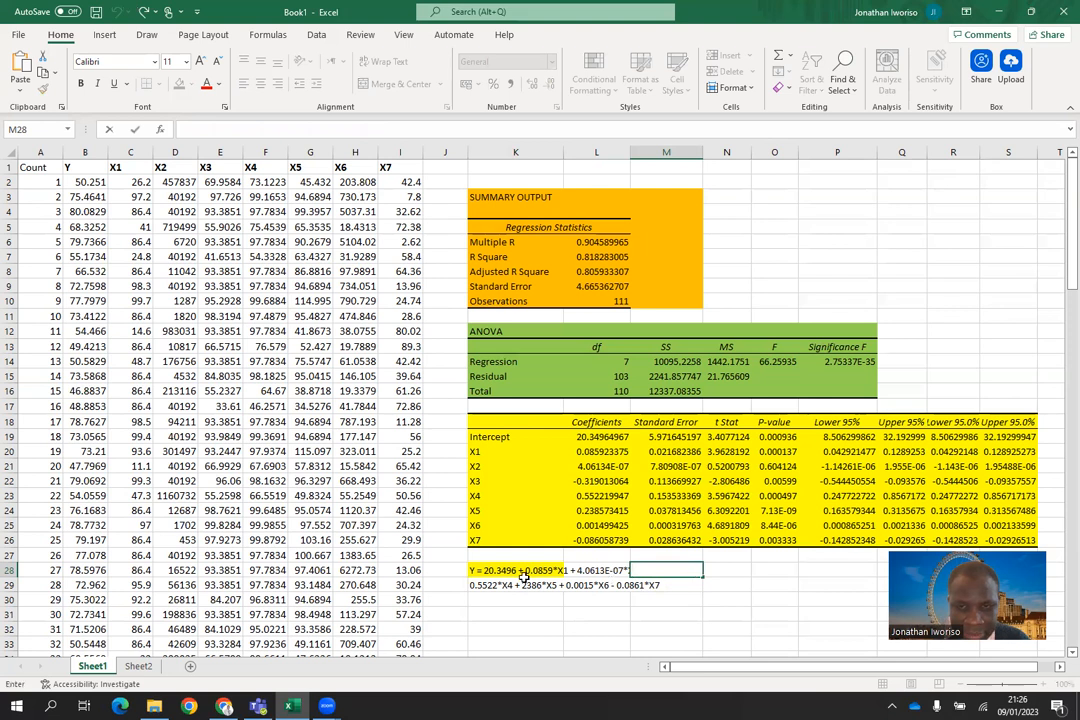
pyautogui.doubleClick(476, 571)
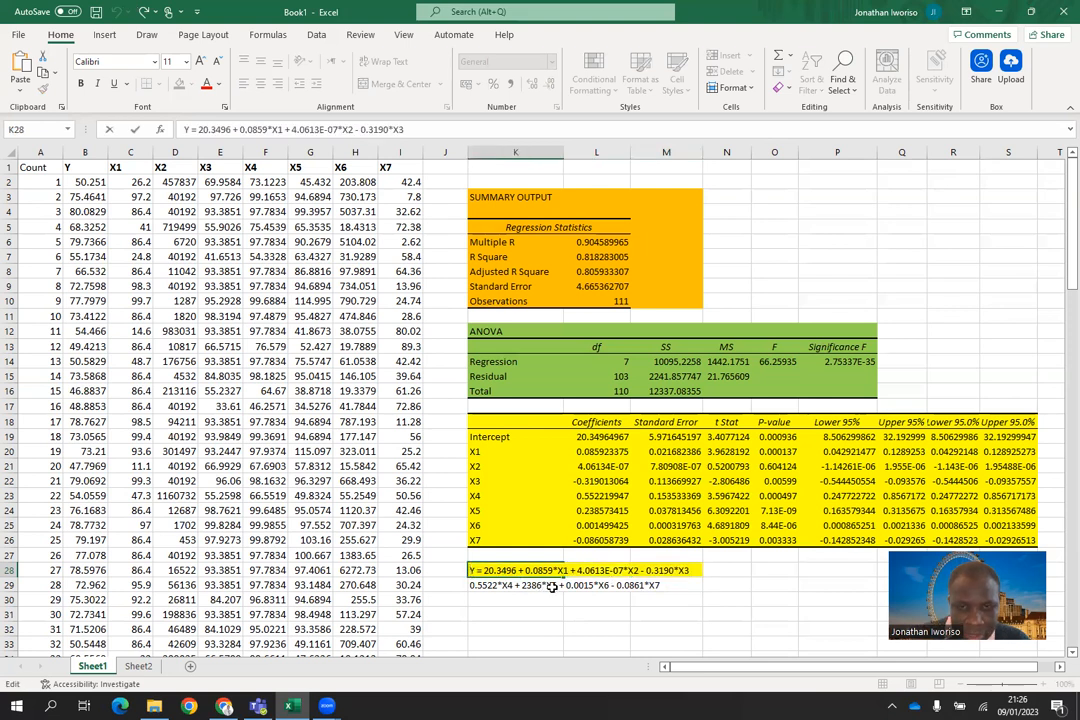
pyautogui.press('Right')
pyautogui.press('Right')
pyautogui.press('Right')
pyautogui.press('Right')
pyautogui.press('Right')
pyautogui.press('Right')
pyautogui.press('Right')
pyautogui.press('Right')
pyautogui.press('Right')
pyautogui.press('Right')
pyautogui.press('Right')
pyautogui.press('Right')
pyautogui.press('Right')
pyautogui.press('Right')
pyautogui.press('Right')
pyautogui.press('Right')
pyautogui.press('Right')
pyautogui.press('Right')
pyautogui.press('Right')
pyautogui.press('Right')
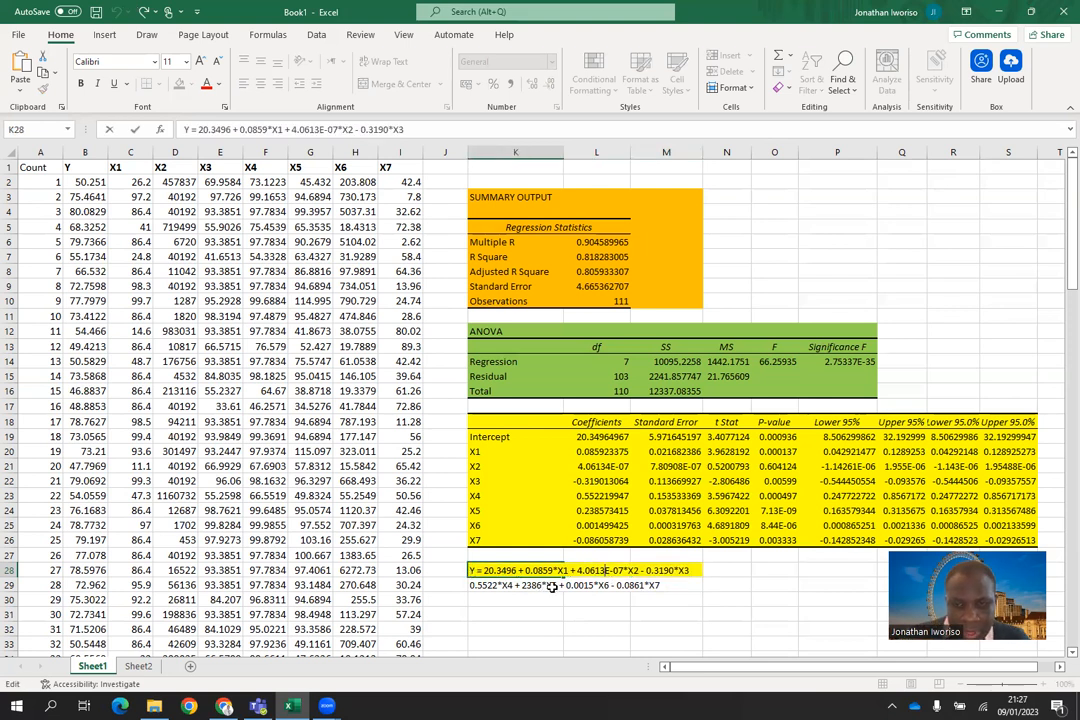
pyautogui.press('Right')
pyautogui.press('Right')
pyautogui.press('Right')
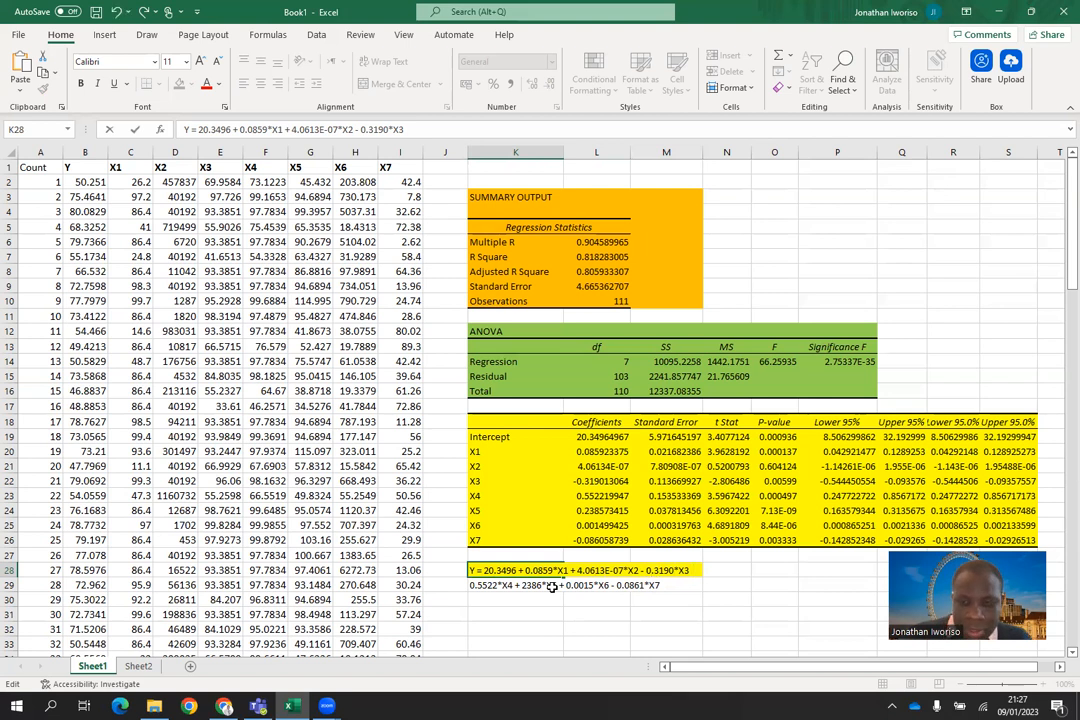
pyautogui.write('+')
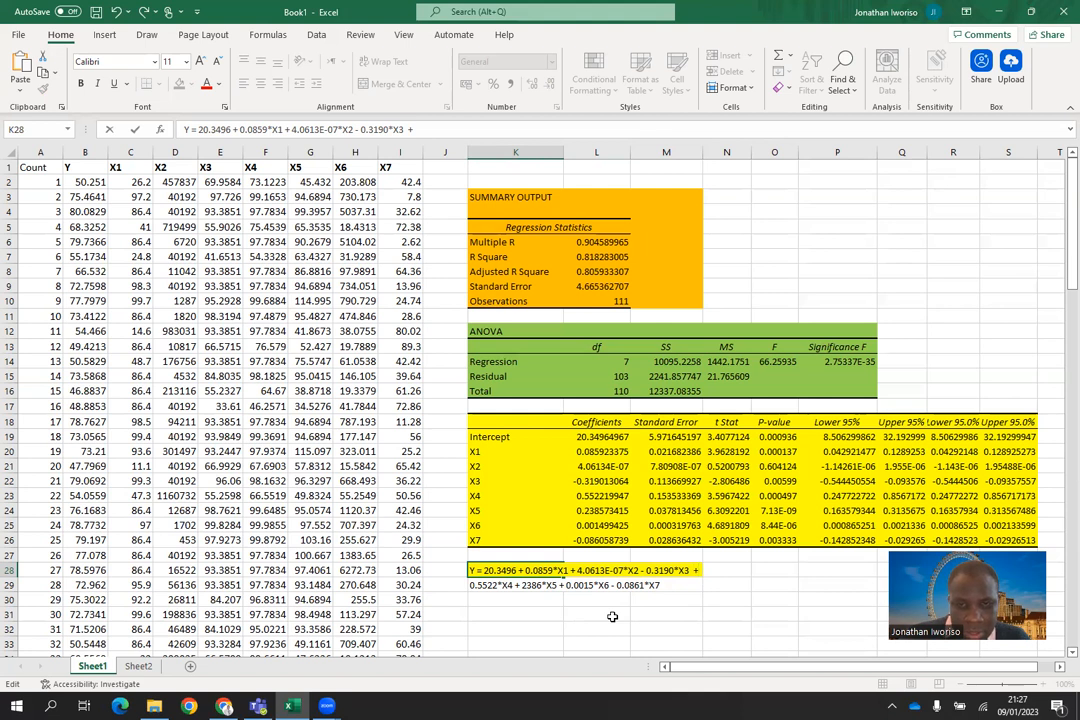
pyautogui.moveTo(471, 570); pyautogui.dragTo(696, 586)
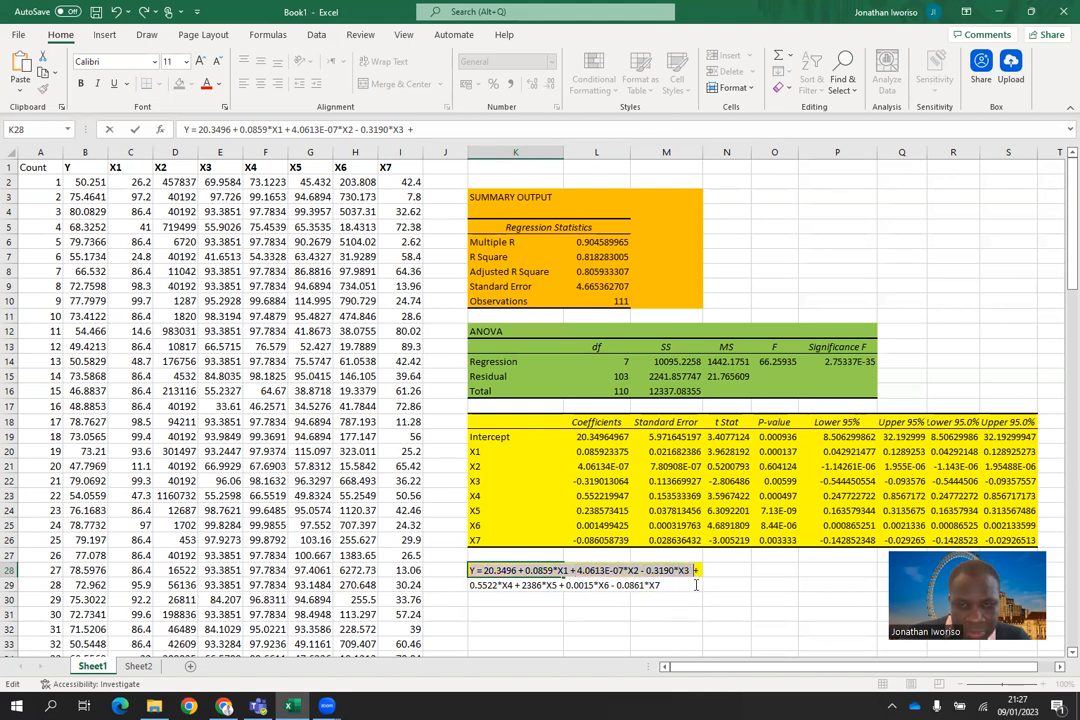
pyautogui.click(597, 599)
# Step: Format the equation block J28:P31 with font size 18 and a light blue fill
pyautogui.moveTo(463, 572); pyautogui.dragTo(813, 607)
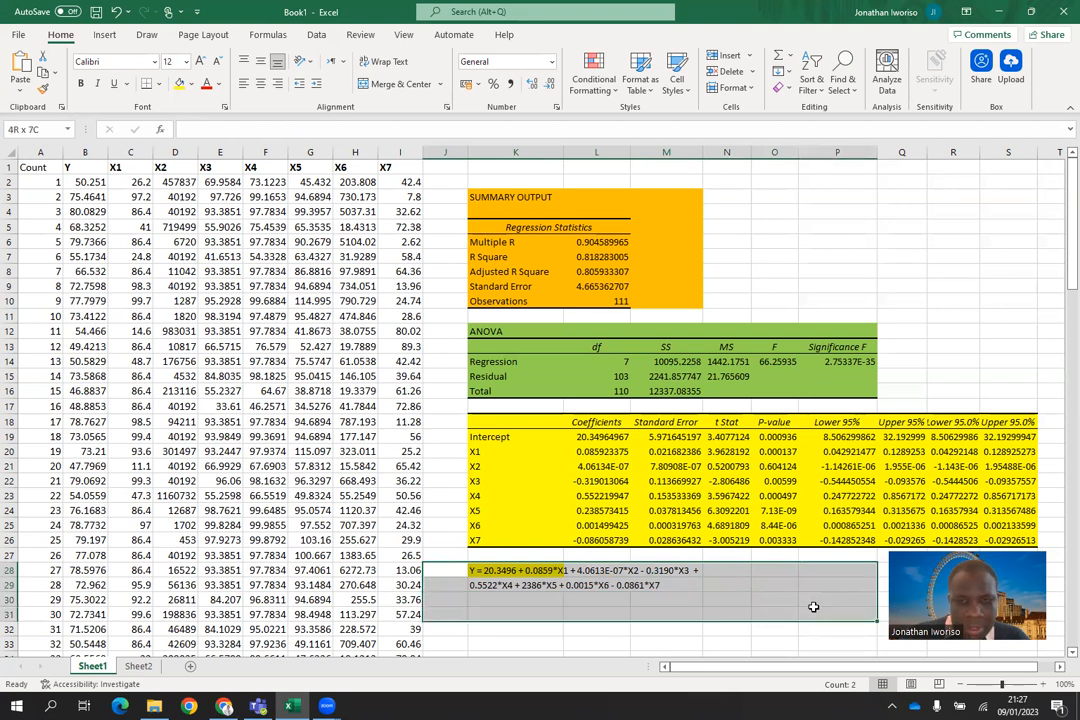
pyautogui.click(185, 61)
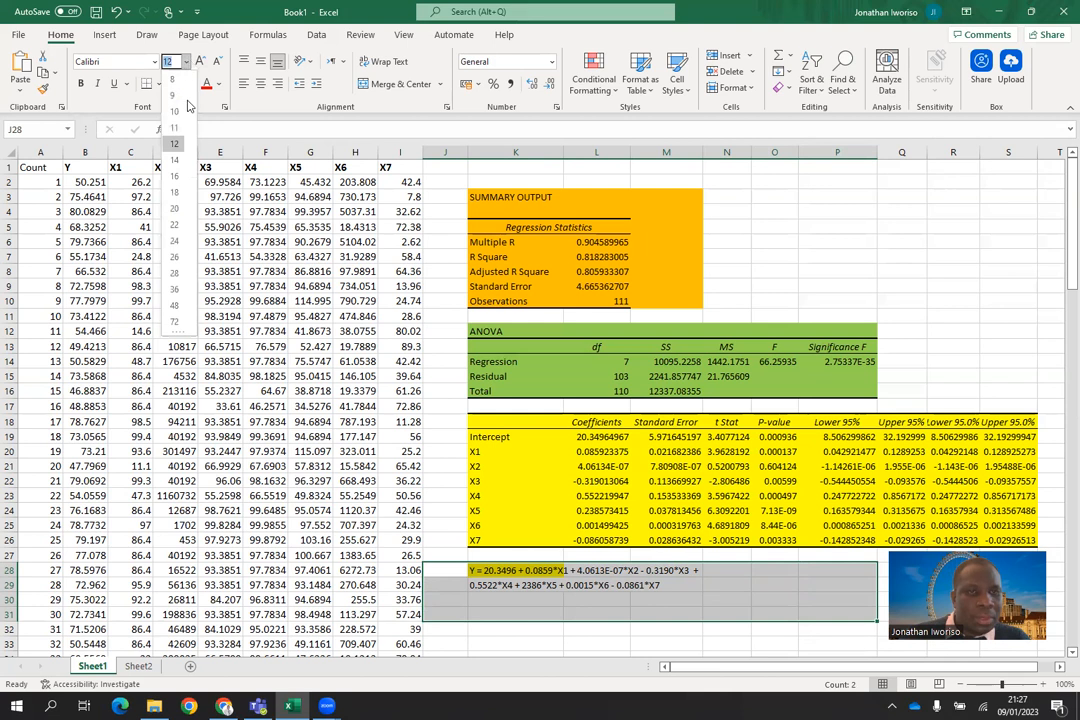
pyautogui.click(176, 193)
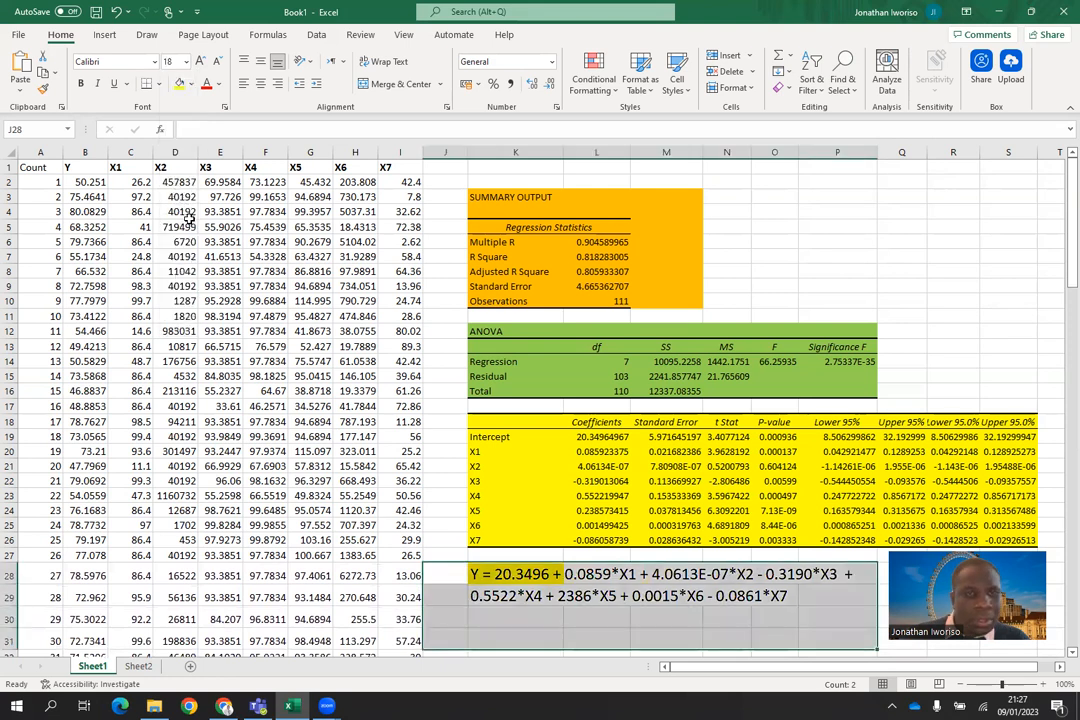
pyautogui.click(192, 86)
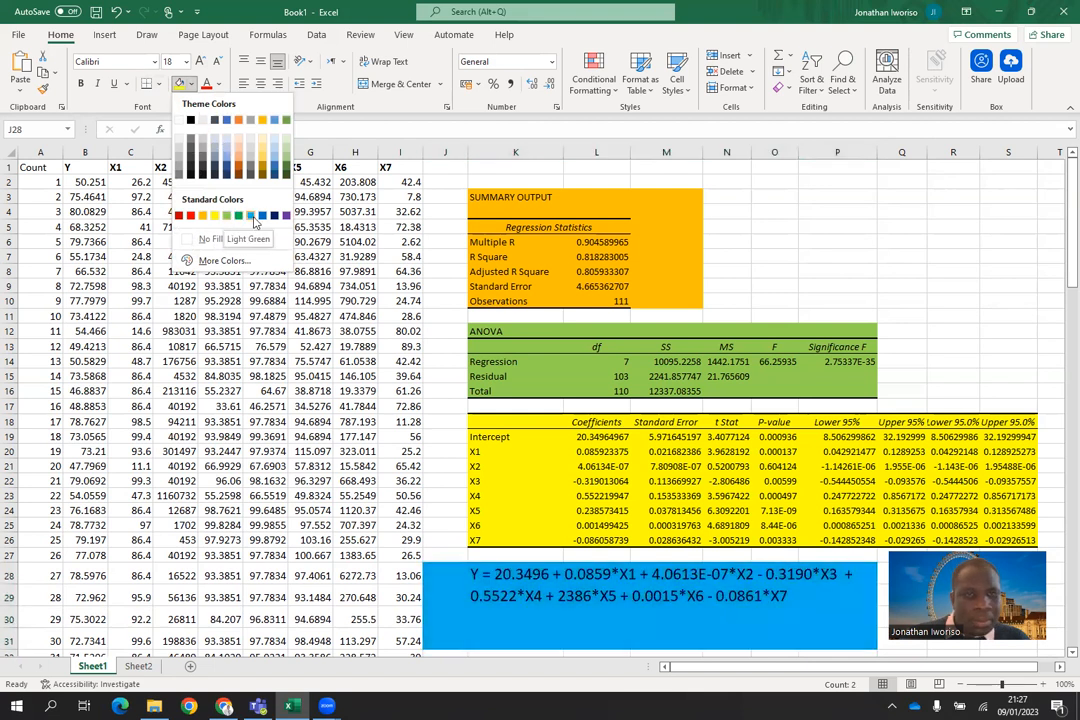
pyautogui.click(249, 216)
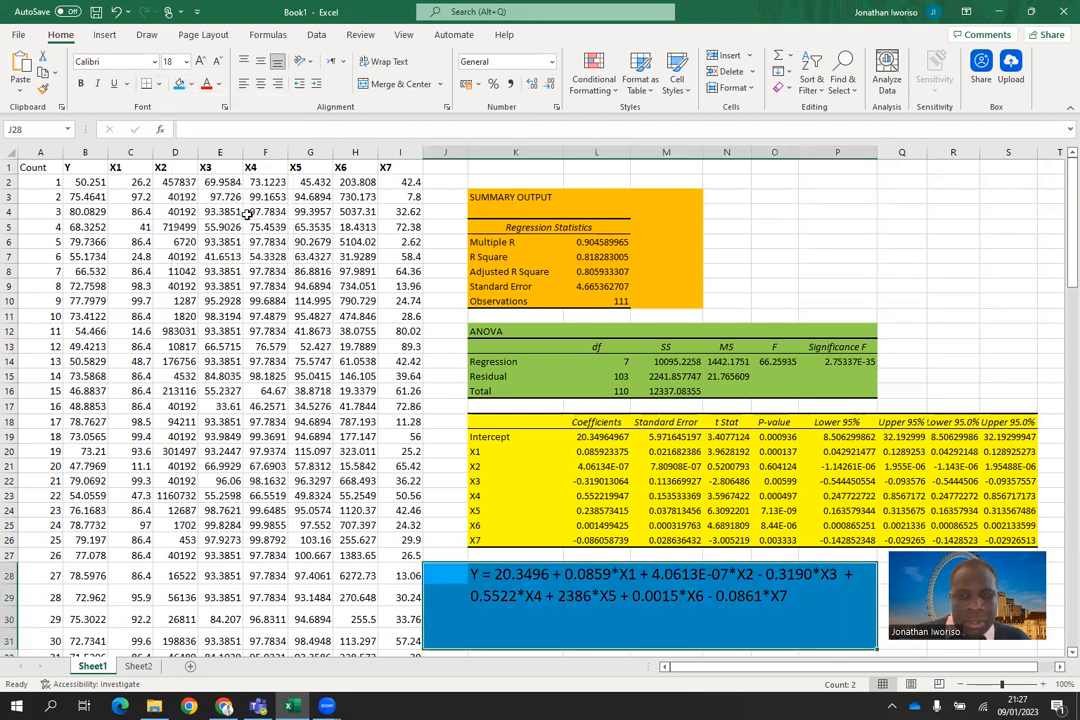
pyautogui.click(910, 273)
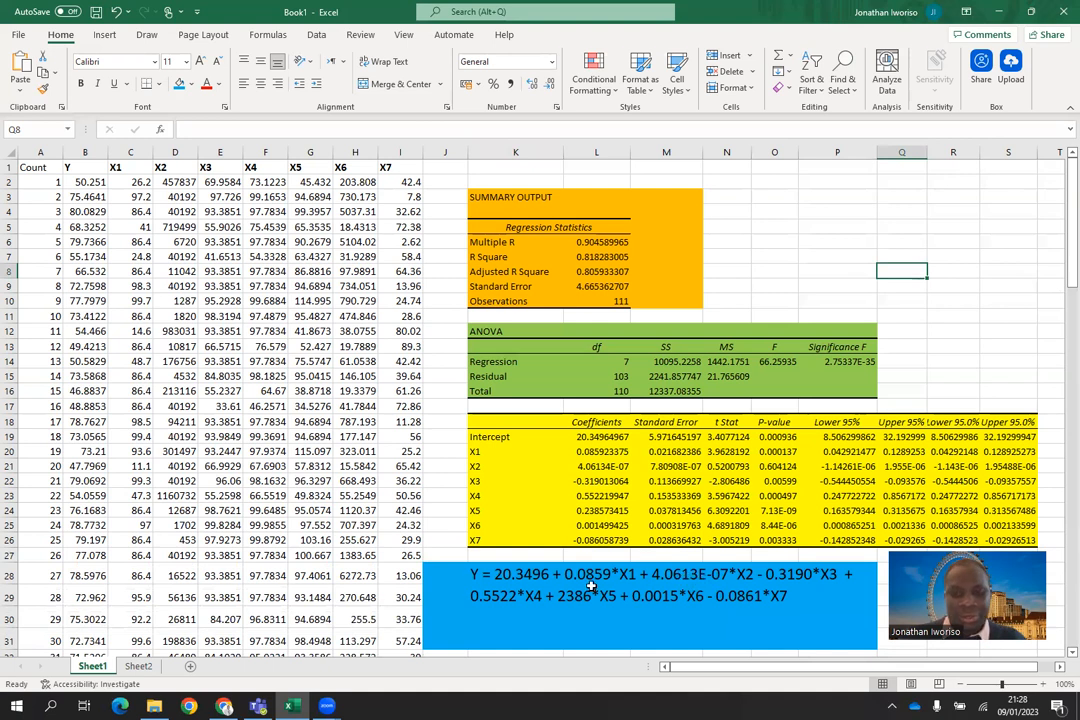
# Step: Replace the X2 coefficient in the K28 equation with 0.0000 and commit the cell
pyautogui.doubleClick(520, 588)
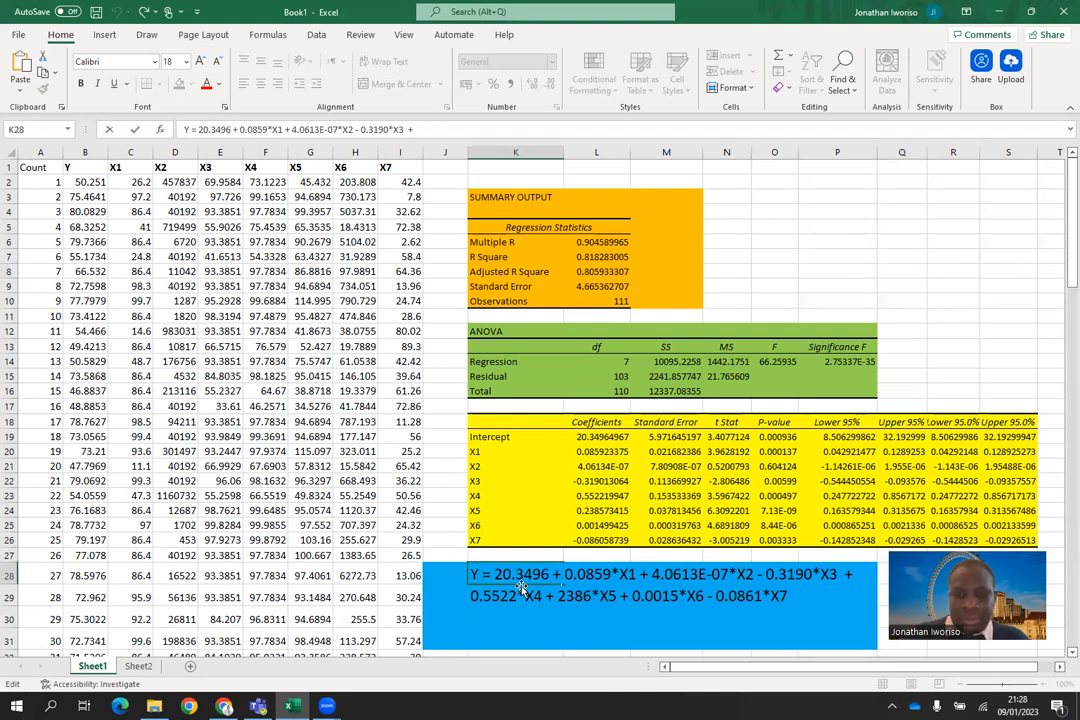
pyautogui.press('BackSpace')
pyautogui.press('BackSpace')
pyautogui.press('BackSpace')
pyautogui.press('BackSpace')
pyautogui.press('BackSpace')
pyautogui.press('BackSpace')
pyautogui.press('BackSpace')
pyautogui.press('BackSpace')
pyautogui.press('BackSpace')
pyautogui.press('BackSpace')
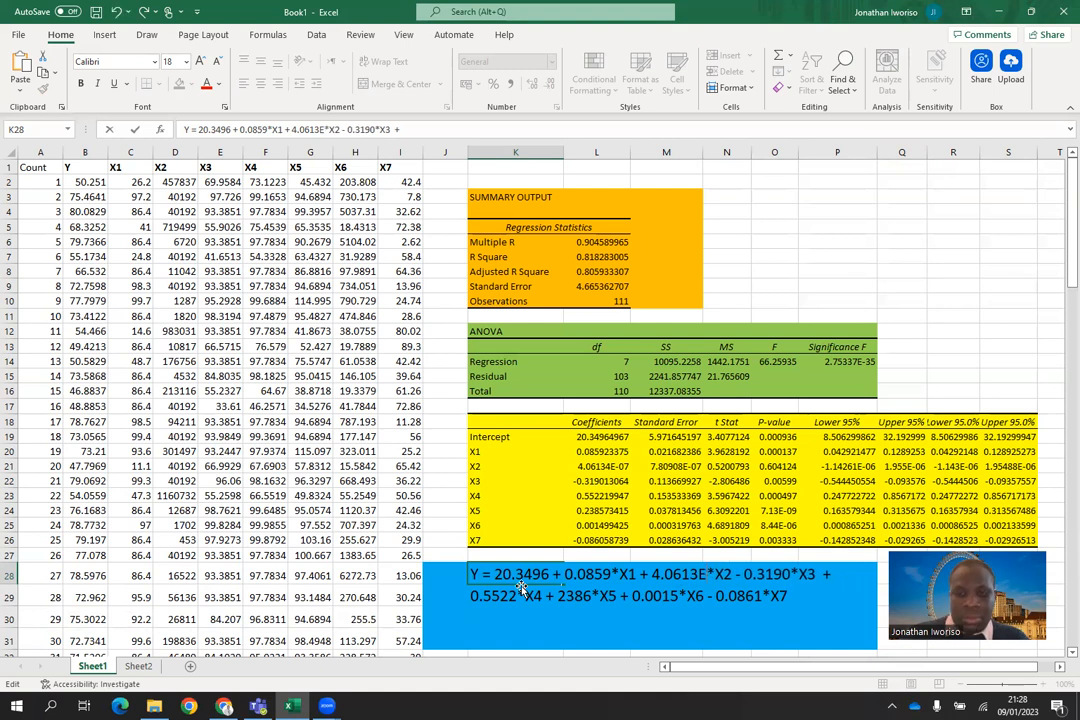
pyautogui.write('0.0000')
pyautogui.click(685, 614)
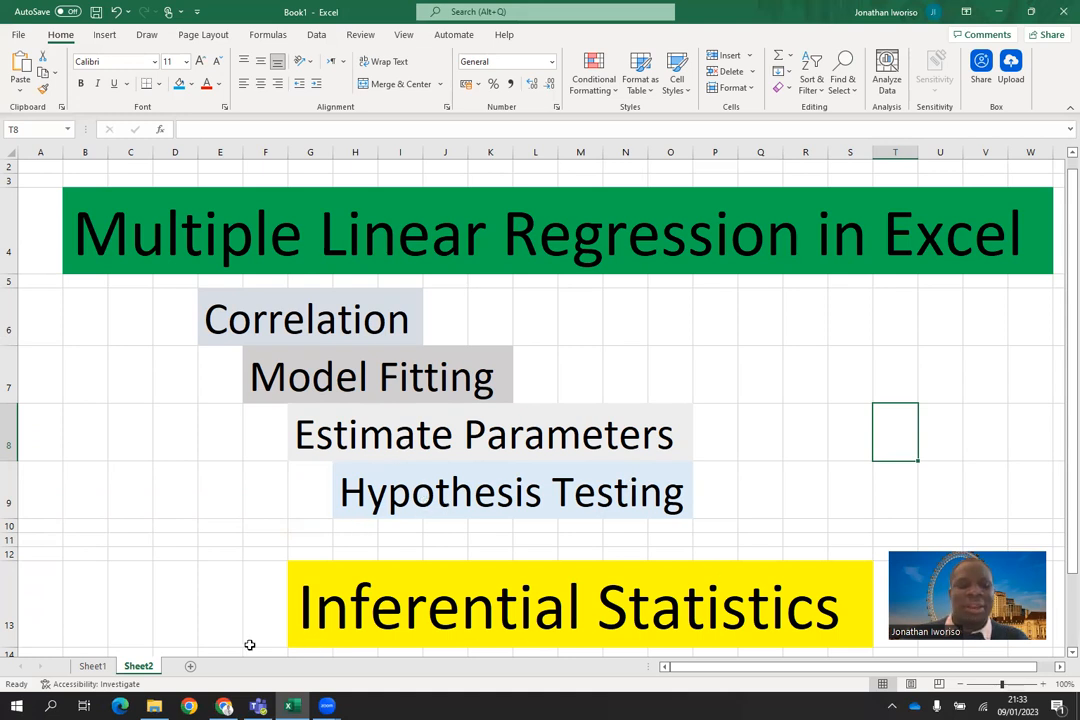
# Step: Return to Sheet1 and write the null hypothesis "Ho: all estimates (parameters) are zero" in P3
pyautogui.click(92, 666)
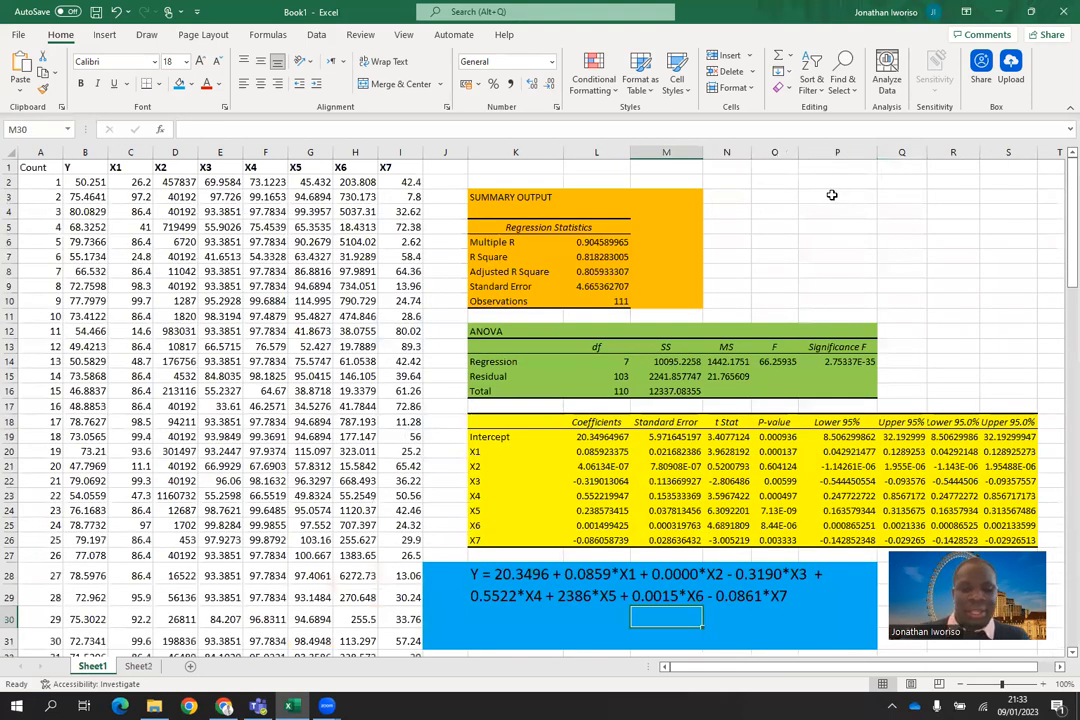
pyautogui.doubleClick(834, 196)
pyautogui.write('Ho:')
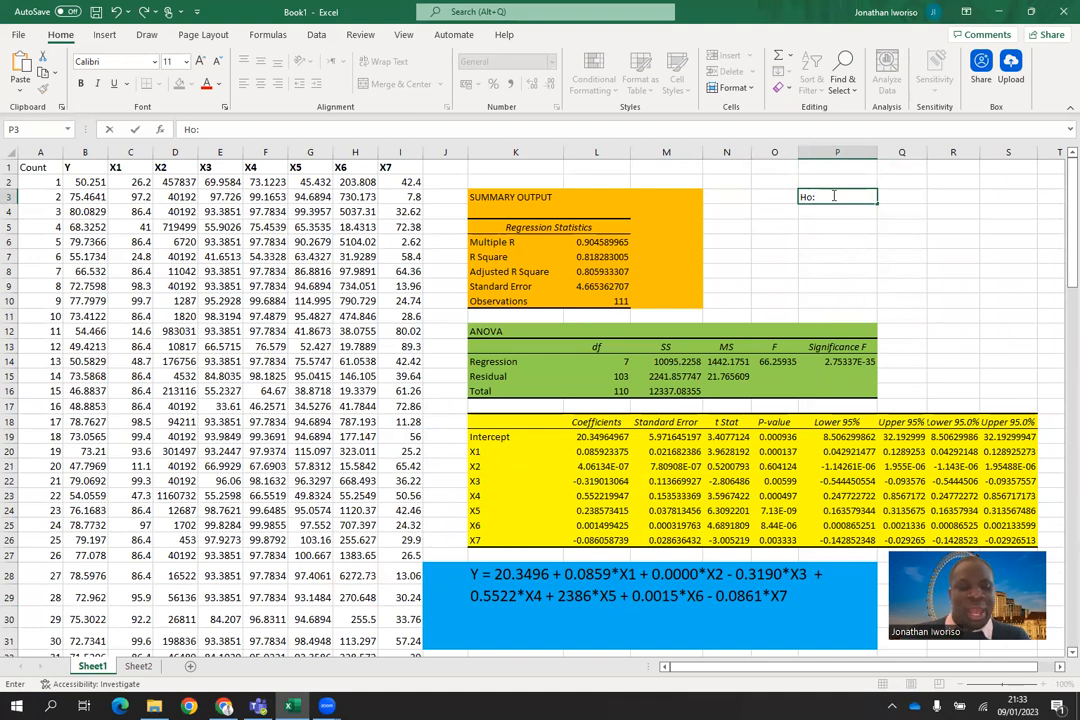
pyautogui.write(' a')
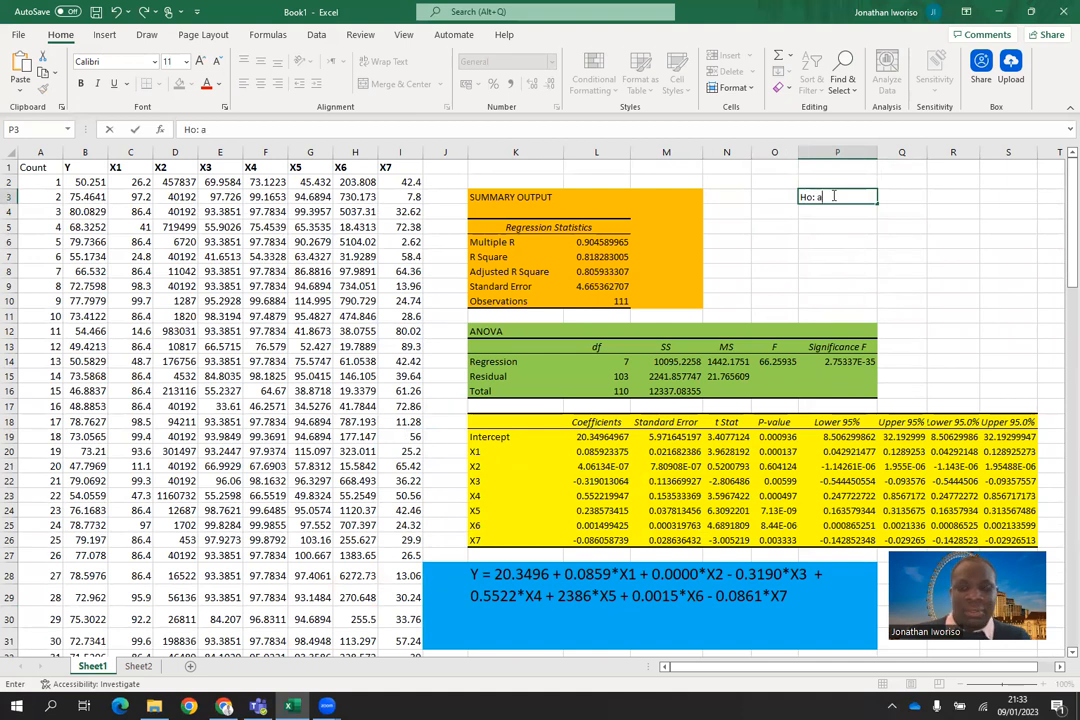
pyautogui.write('ll estimates')
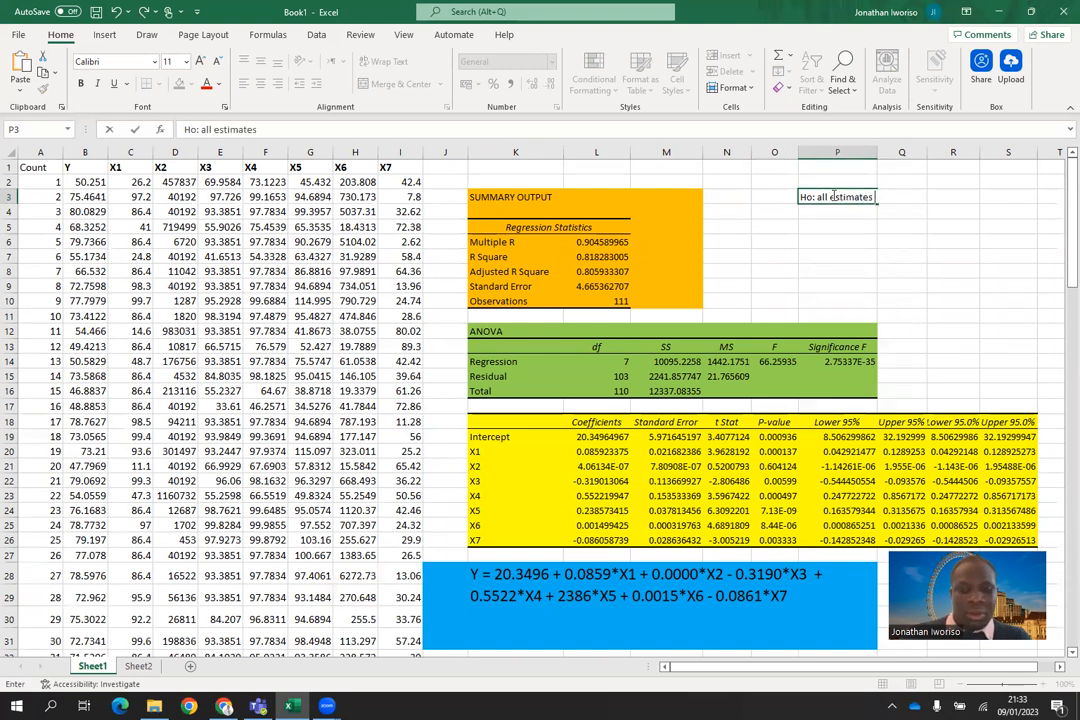
pyautogui.write(' (param')
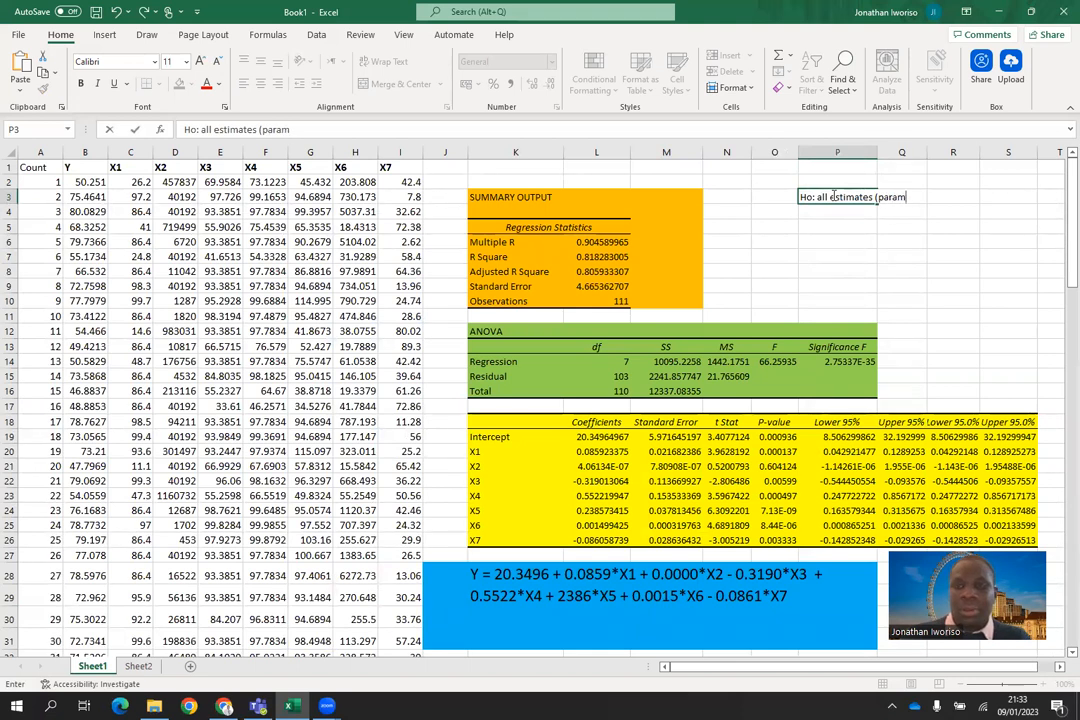
pyautogui.write('eters) are z')
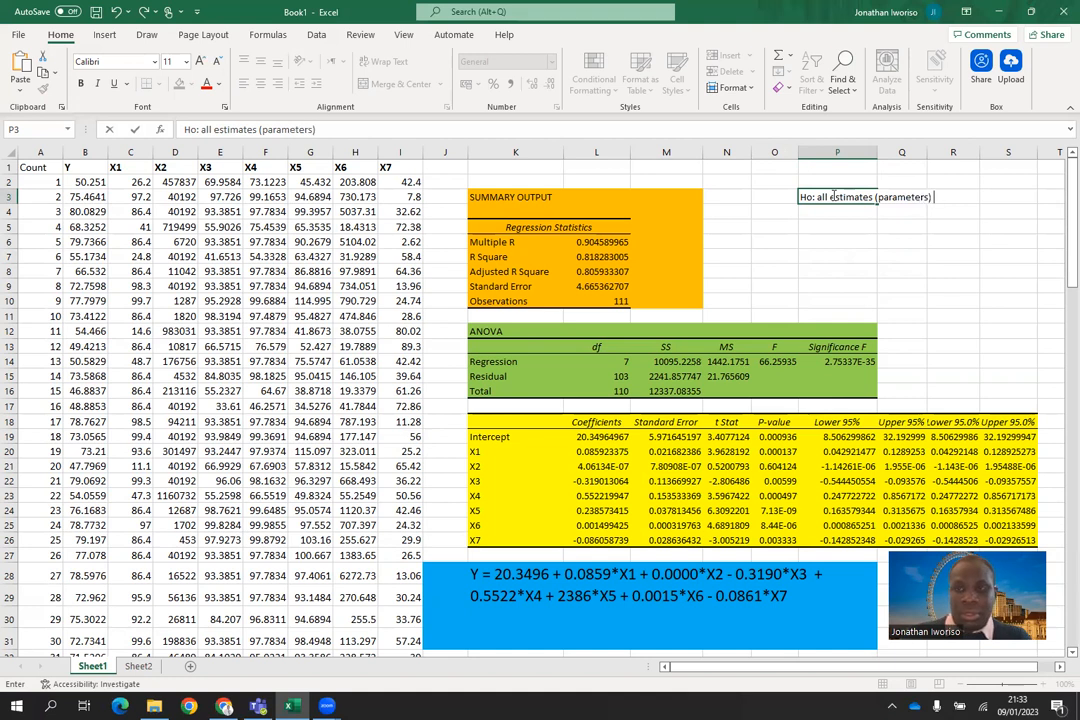
pyautogui.write('ero')
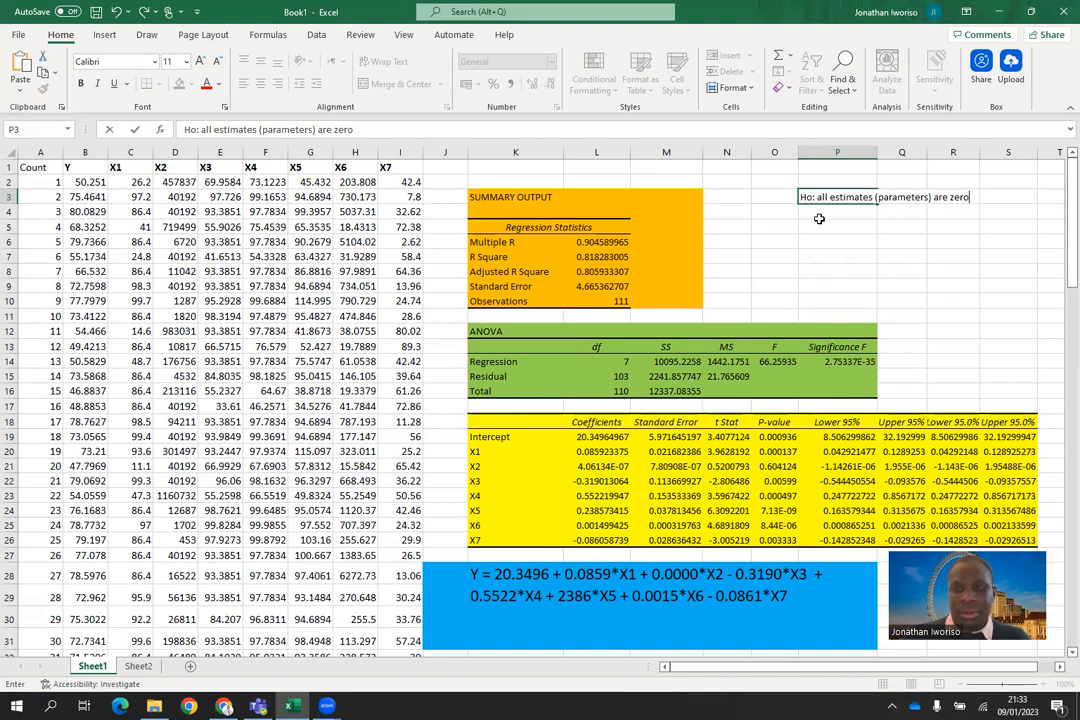
# Step: Enter the word "versus" in P4 below the null hypothesis
pyautogui.click(835, 214)
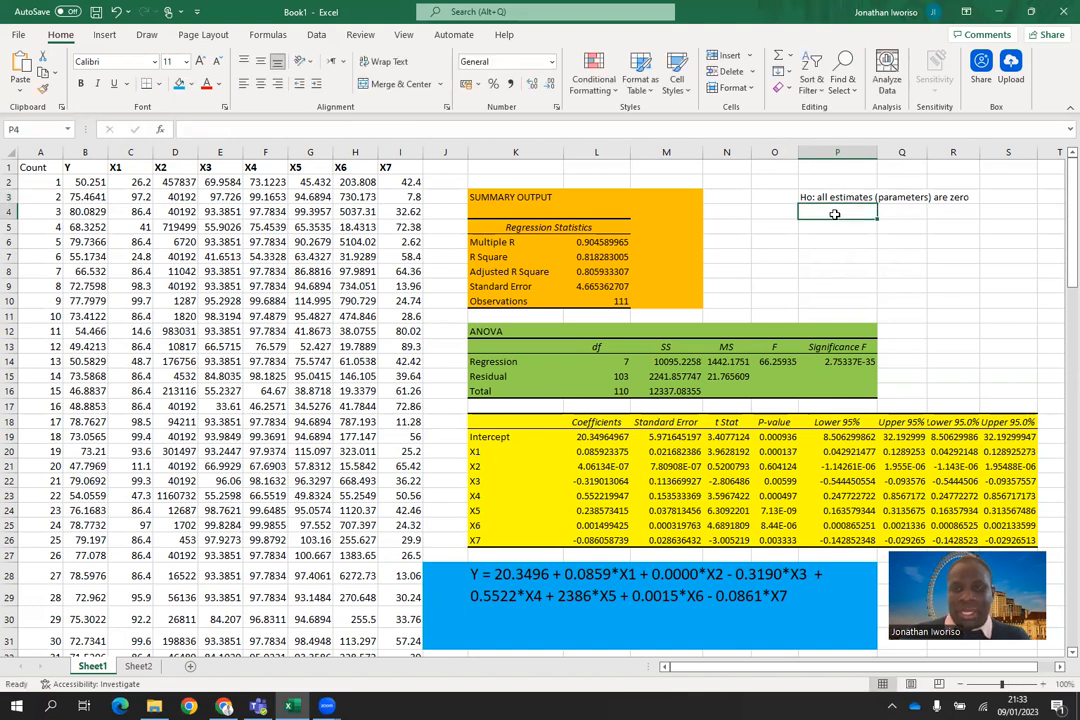
pyautogui.write('vser')
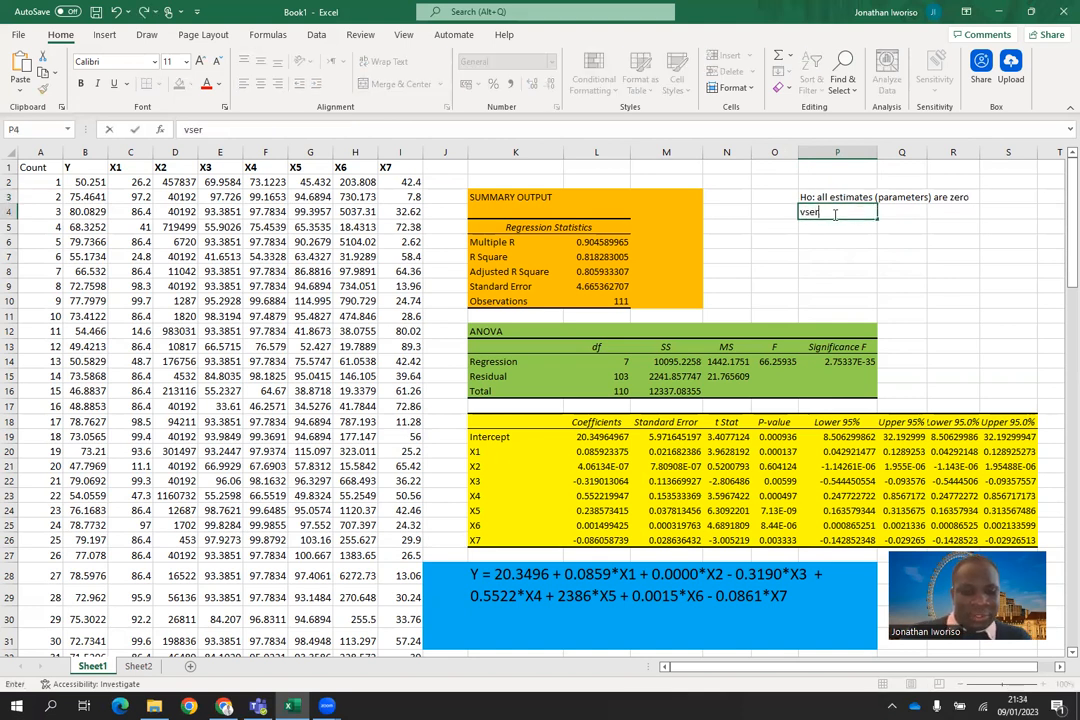
pyautogui.press('BackSpace')
pyautogui.press('BackSpace')
pyautogui.press('BackSpace')
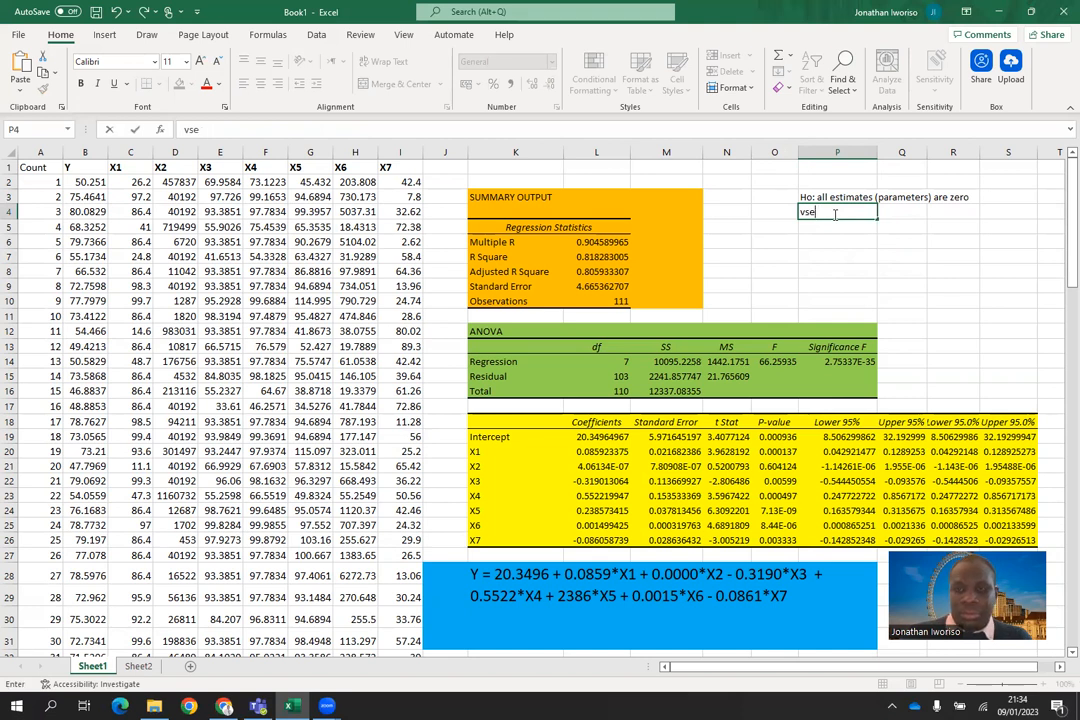
pyautogui.write('ersus')
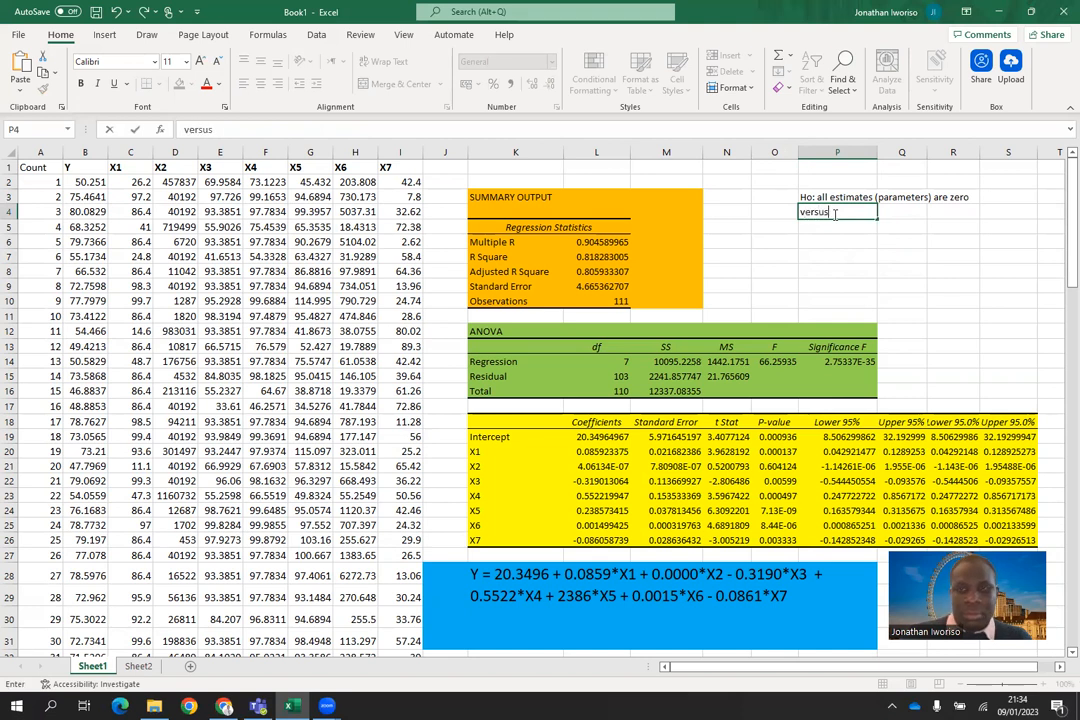
pyautogui.press('Return')
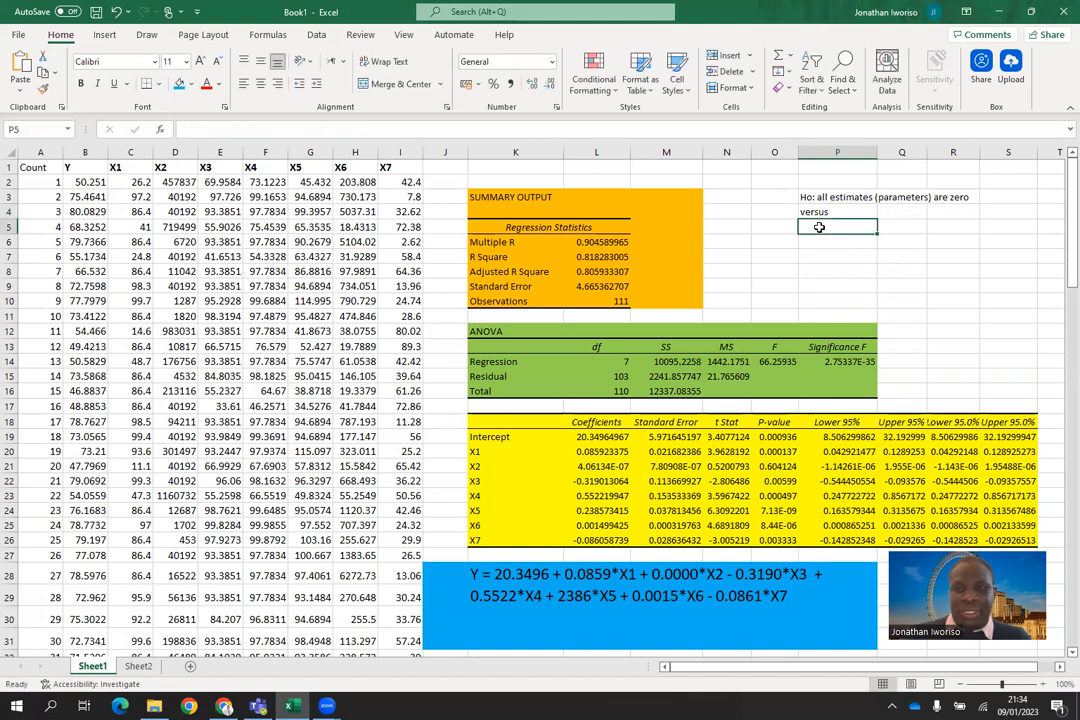
# Step: Write the alternative hypothesis "H1: not all parameters (estimates) are zero" in P5
pyautogui.write('H1')
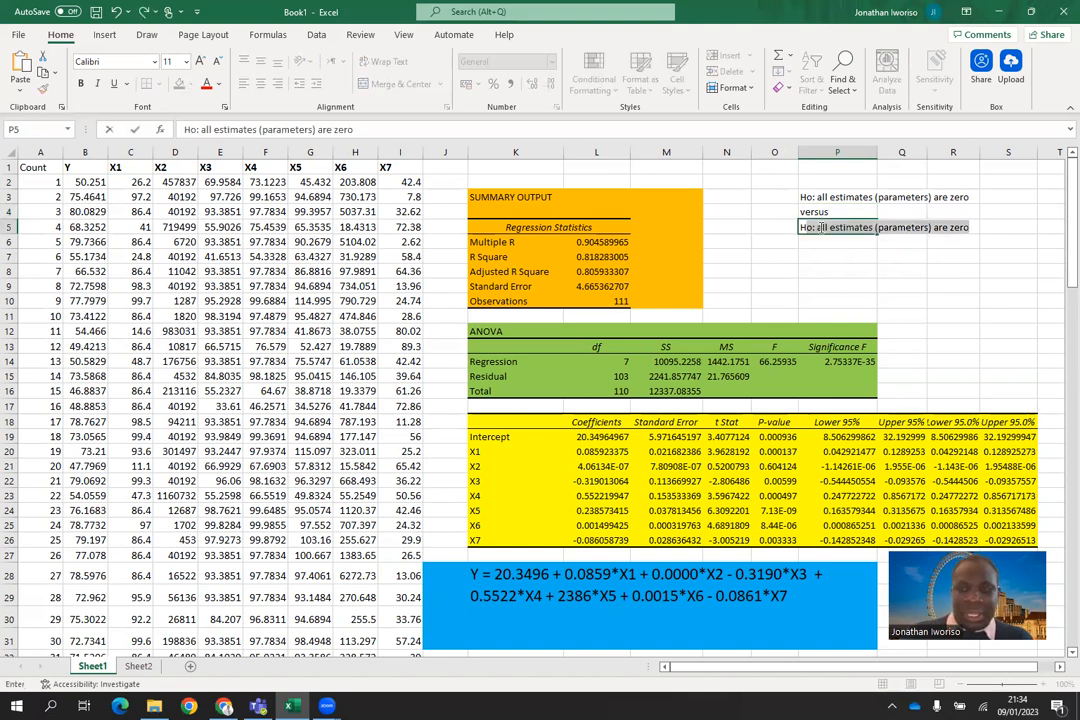
pyautogui.write(':')
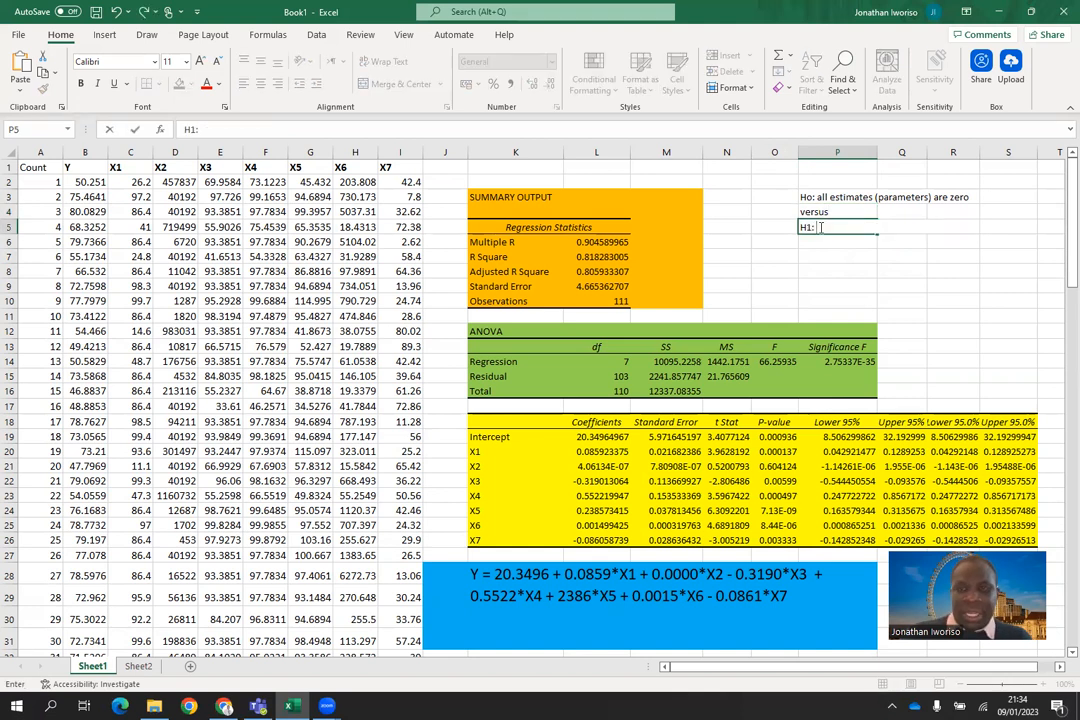
pyautogui.write(' not a')
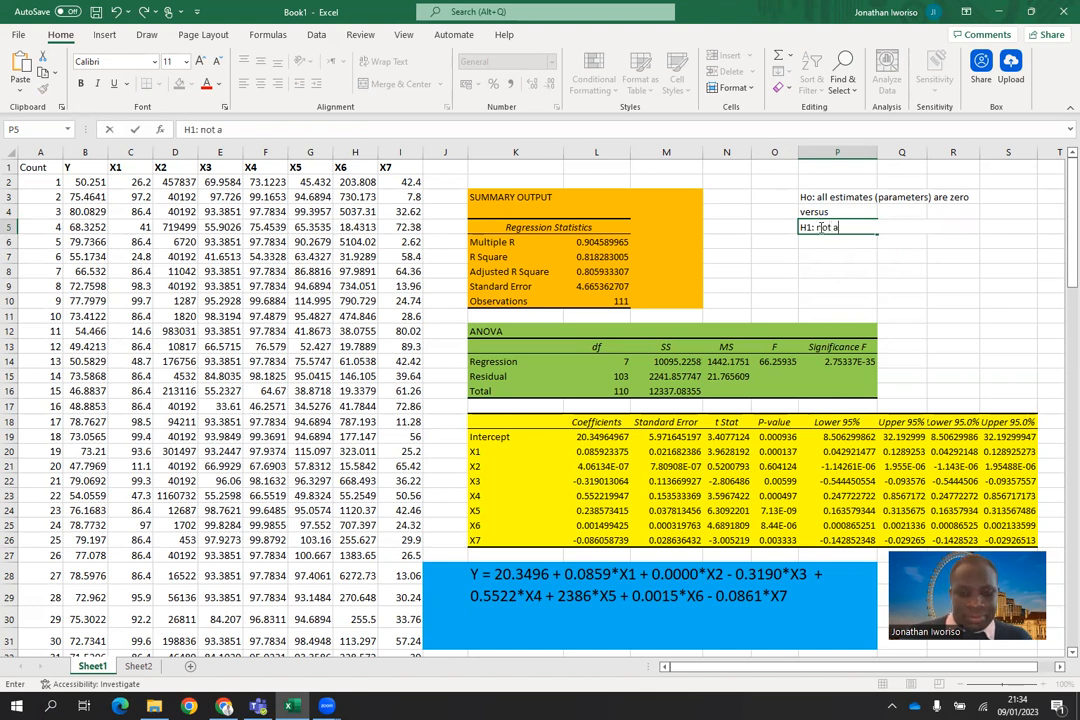
pyautogui.write('ll parameters')
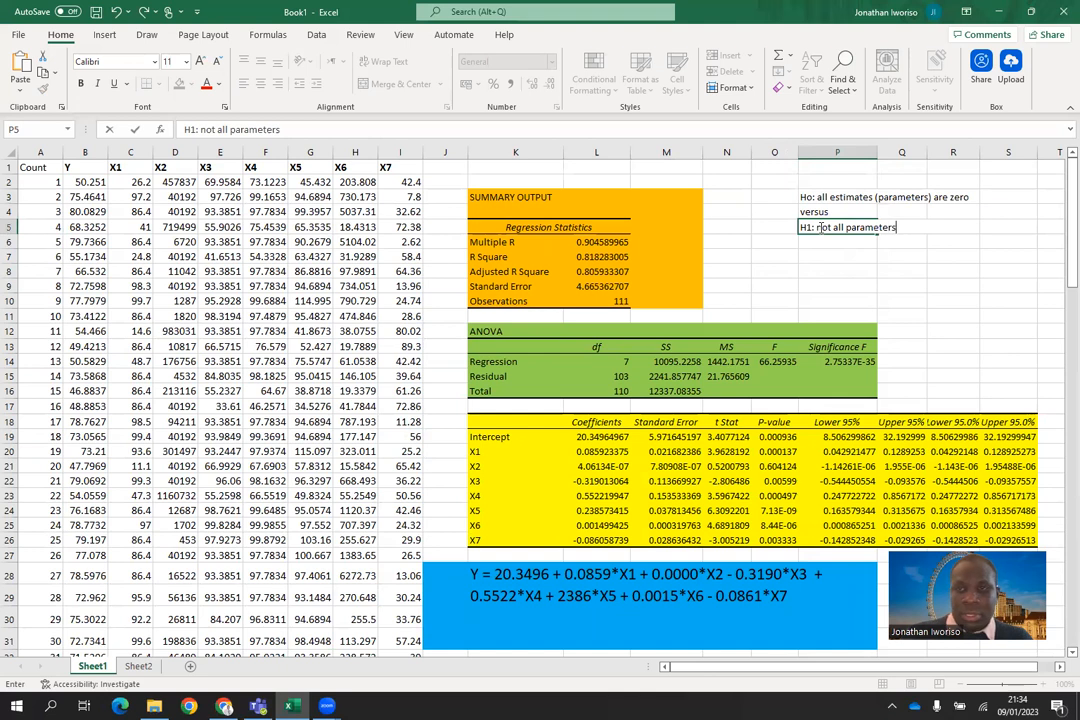
pyautogui.write(' (')
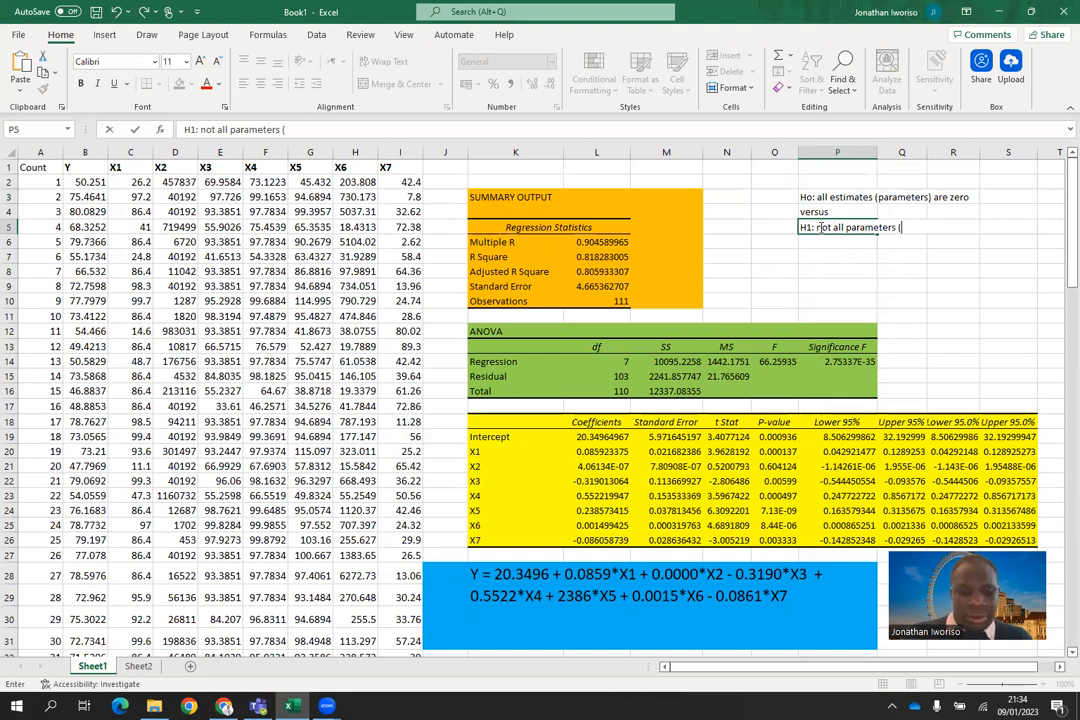
pyautogui.write('estima')
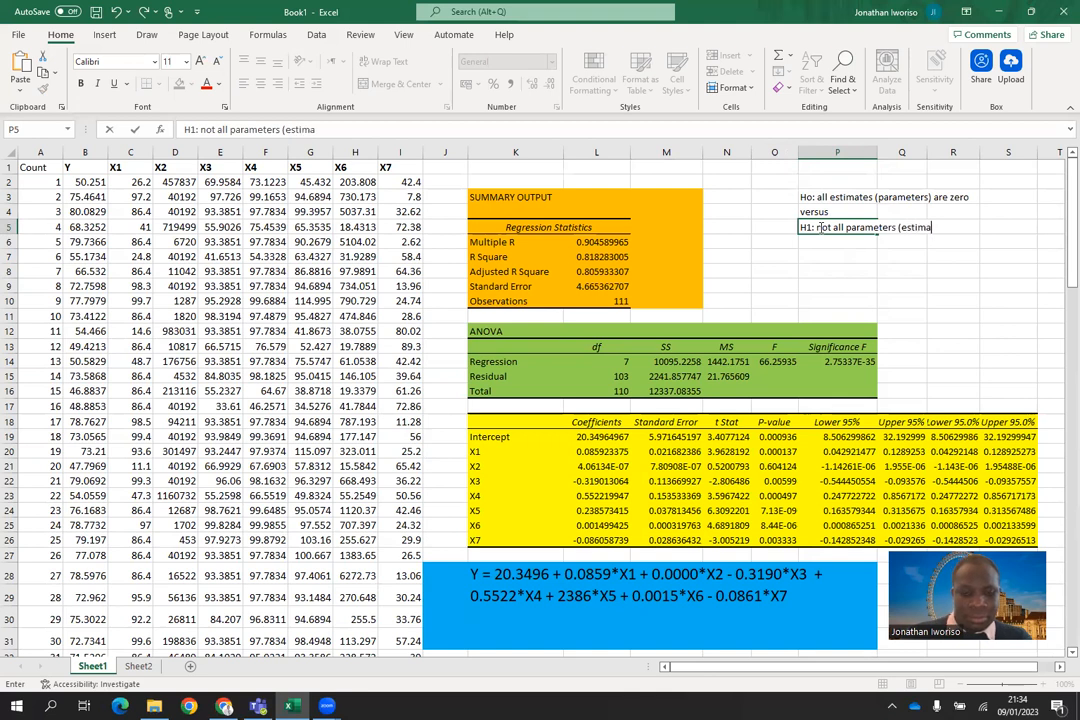
pyautogui.write('tes')
pyautogui.write('are z')
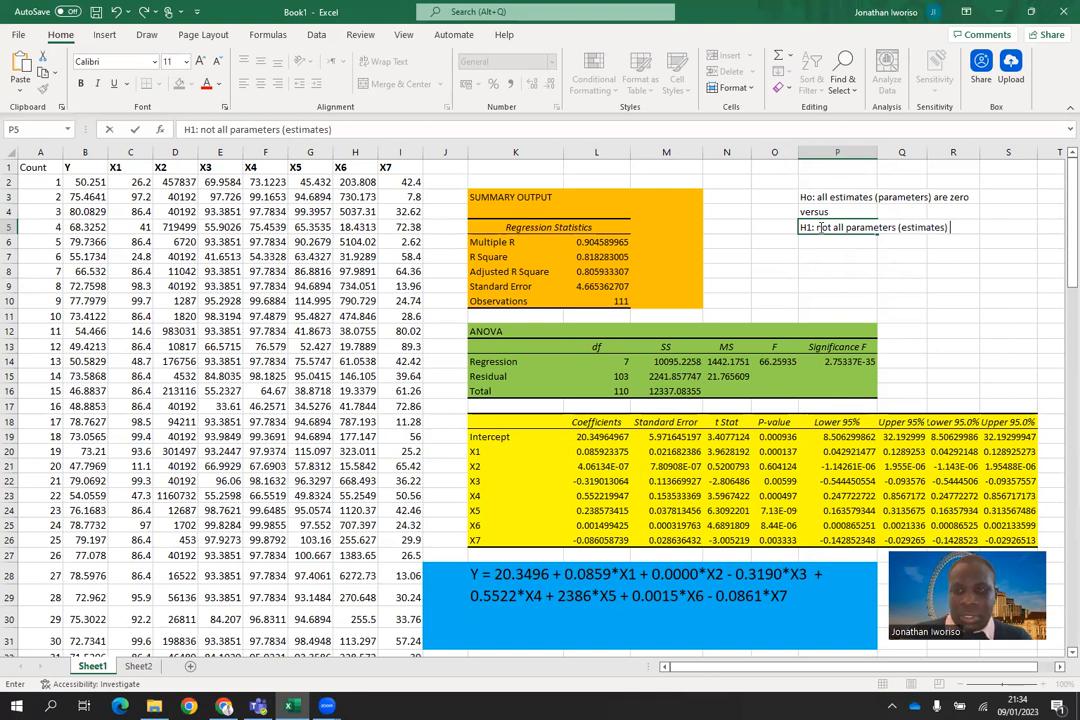
pyautogui.write('ero')
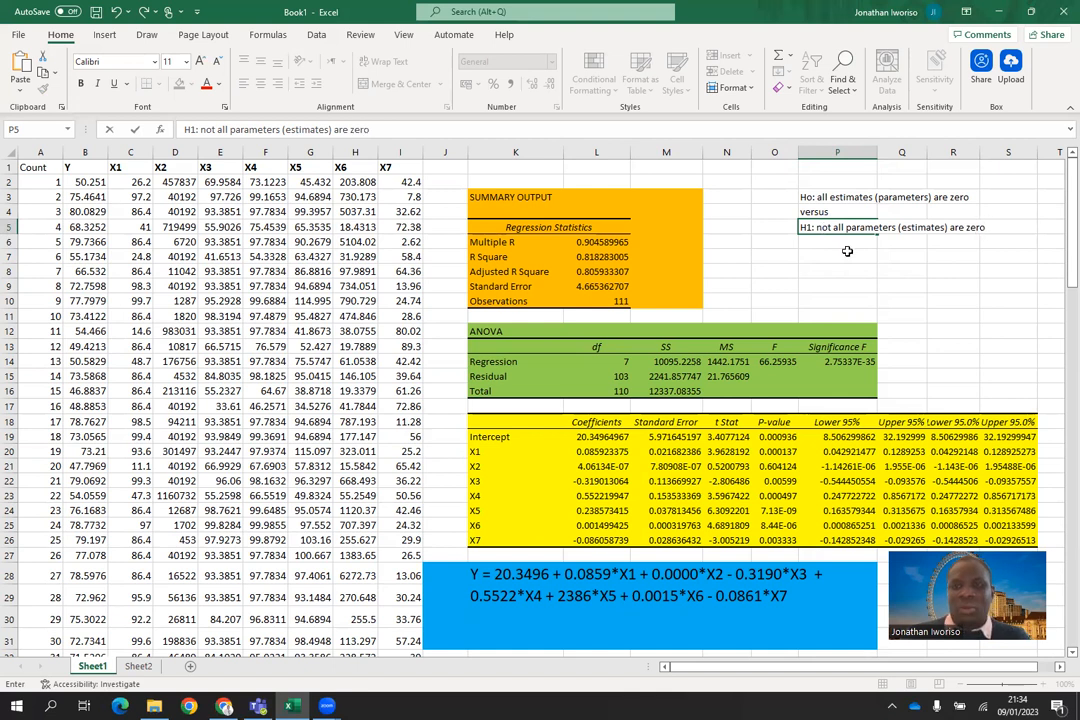
pyautogui.press('Return')
# Step: Format the hypothesis statements in P3:P5 with font size 16 and red text
pyautogui.moveTo(810, 197); pyautogui.dragTo(980, 228)
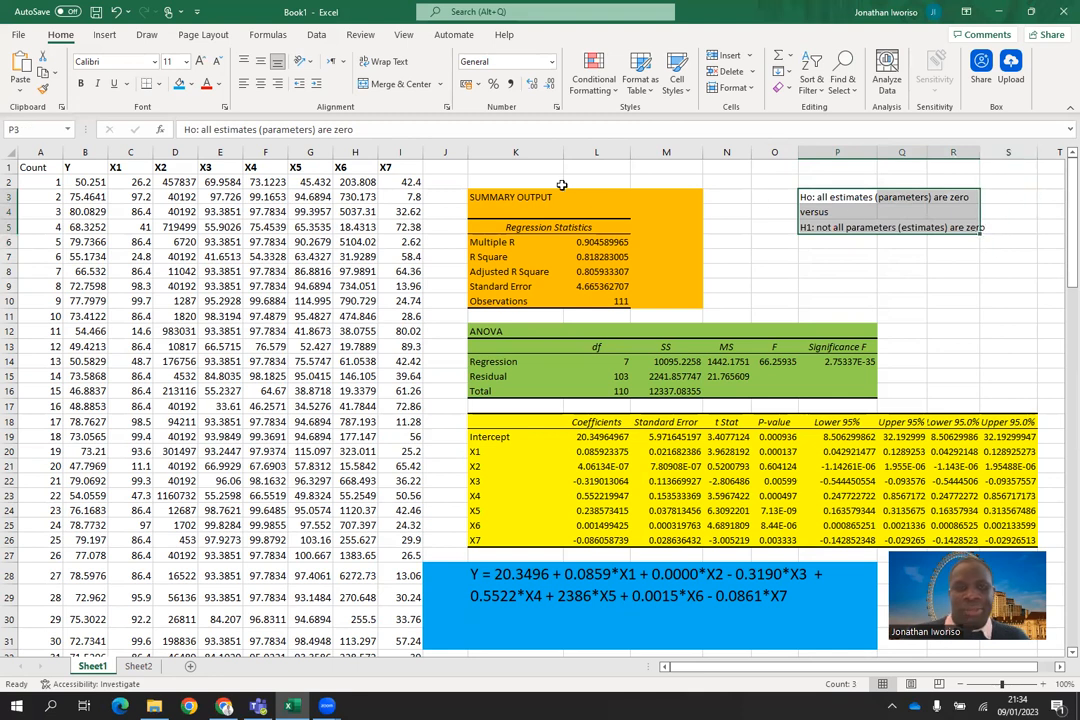
pyautogui.click(186, 63)
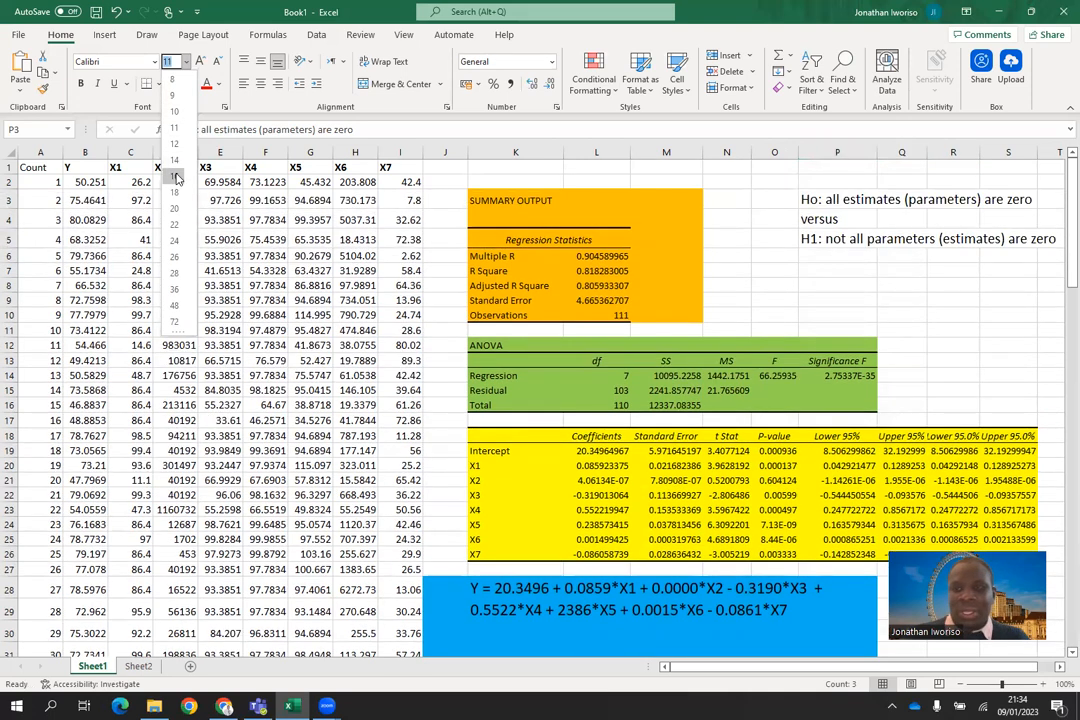
pyautogui.click(175, 177)
pyautogui.moveTo(811, 197); pyautogui.dragTo(1054, 252)
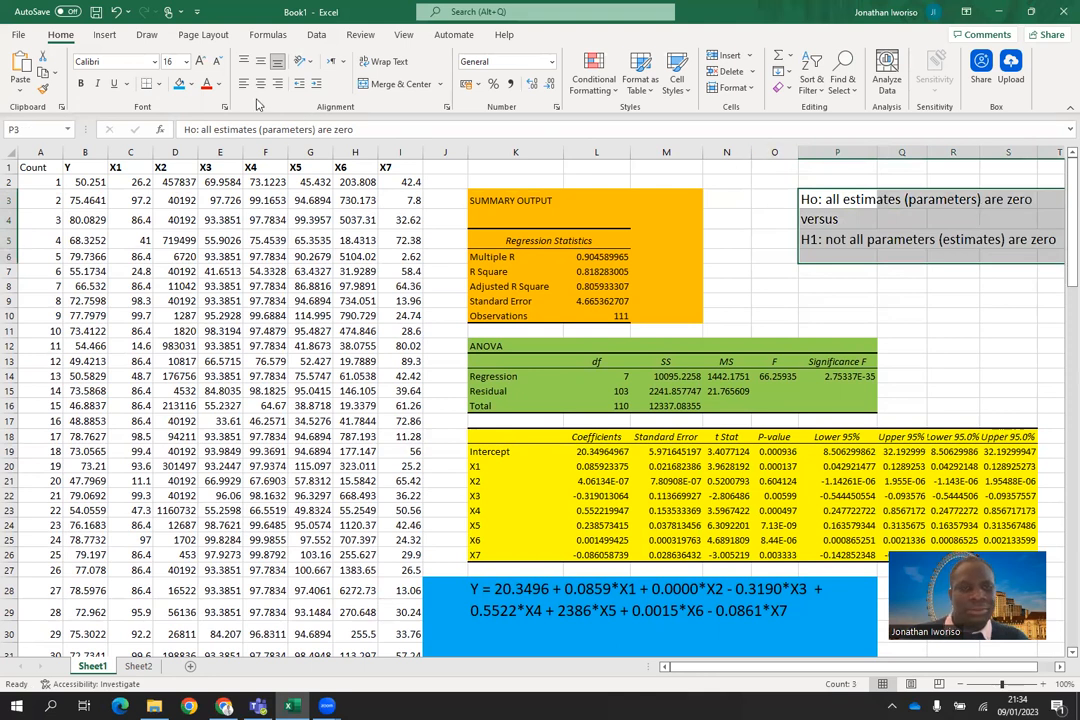
pyautogui.click(206, 85)
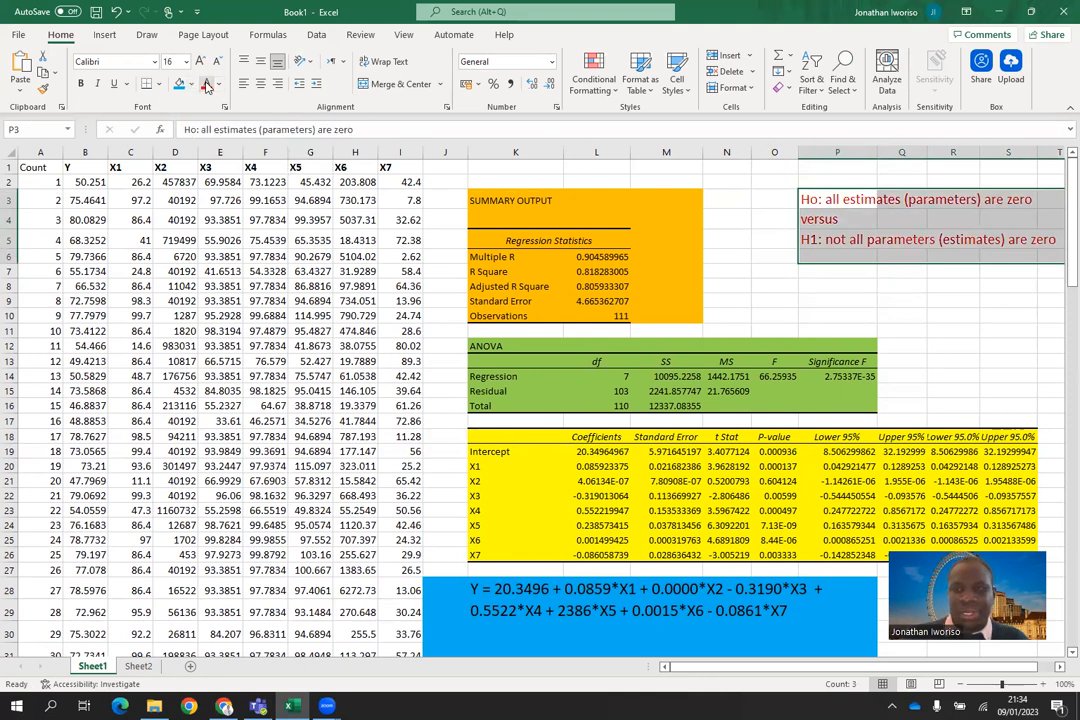
pyautogui.click(900, 330)
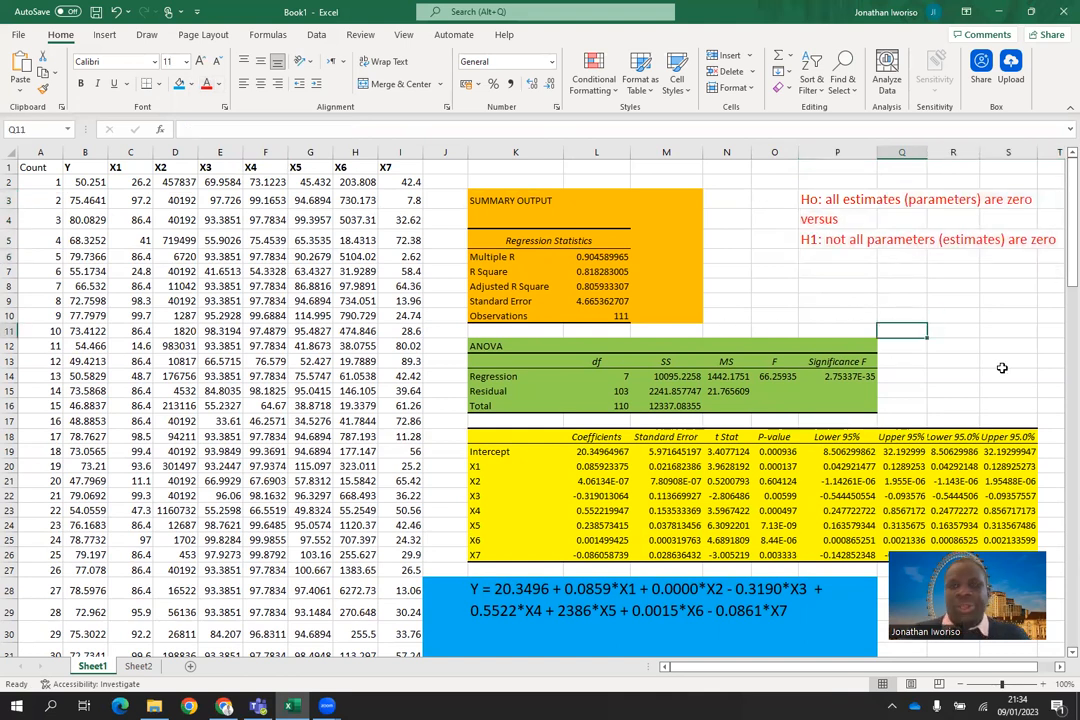